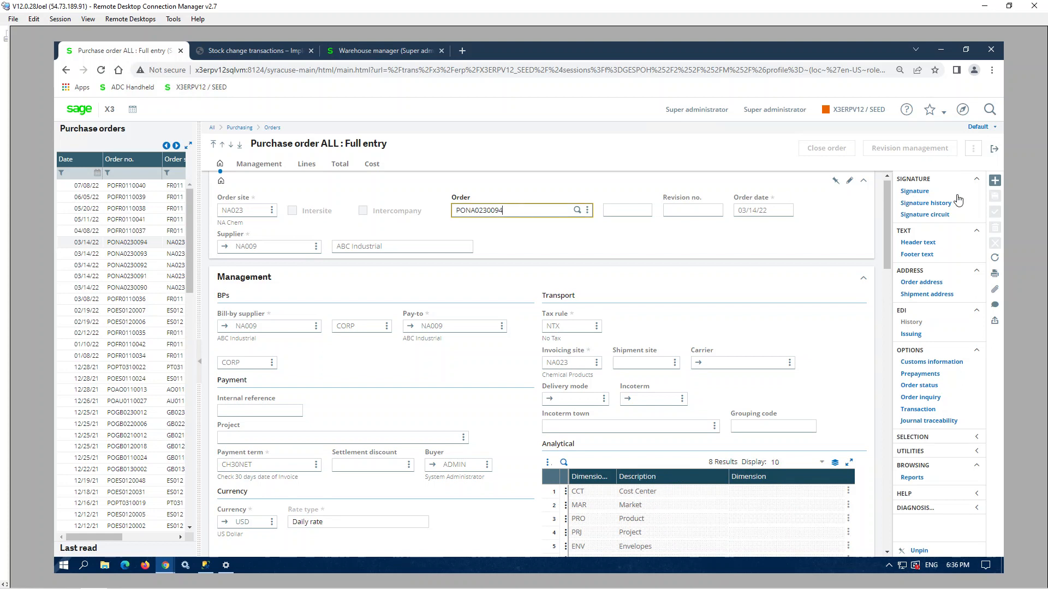
# - Start a new purchase order for order site NA023 and supplier NA009, keeping the default order date and supplier settings
pyautogui.click(995, 183)
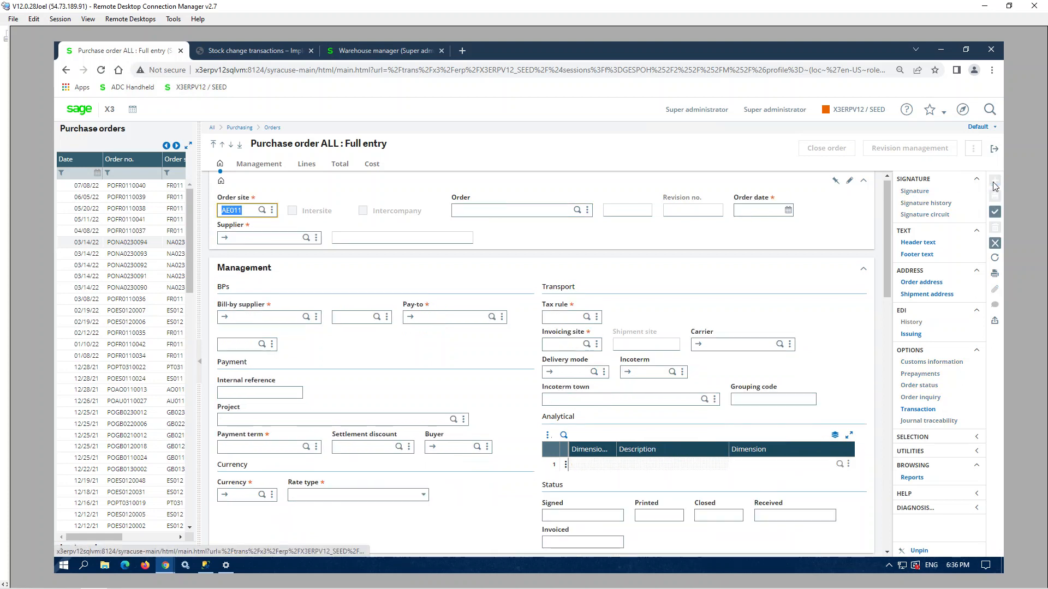
pyautogui.write('NA023')
pyautogui.press('Tab')
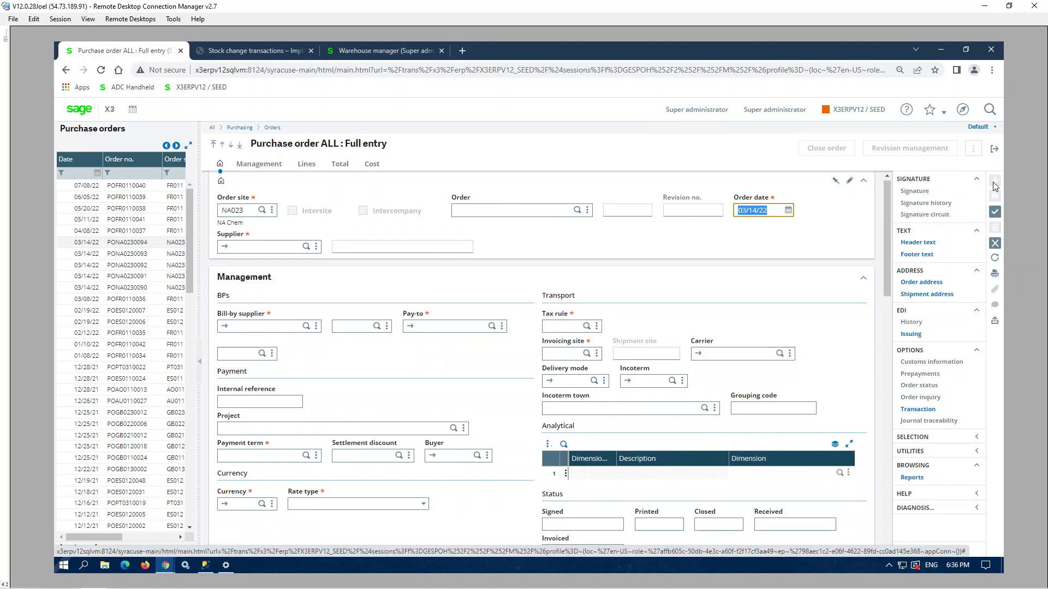
pyautogui.press('Tab')
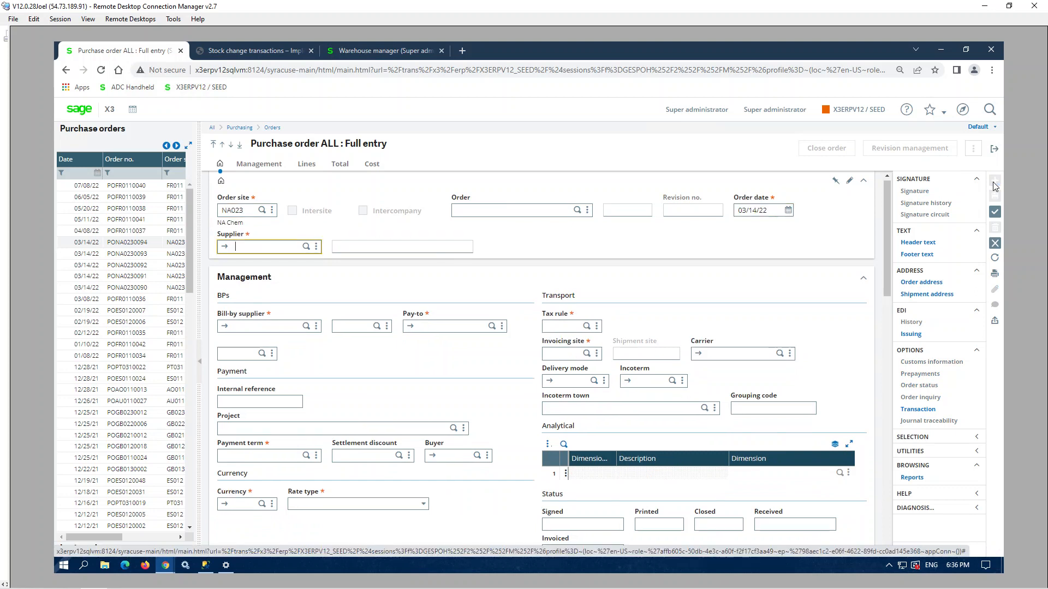
pyautogui.write('na009')
pyautogui.press('Tab')
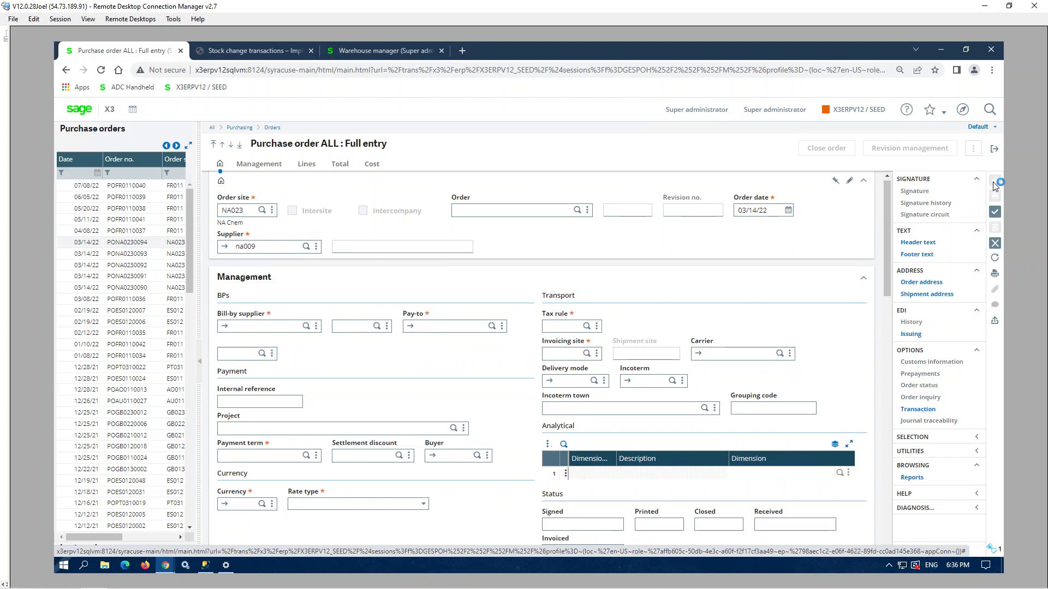
pyautogui.press('Tab')
pyautogui.press('Tab')
pyautogui.press('Tab')
pyautogui.press('Tab')
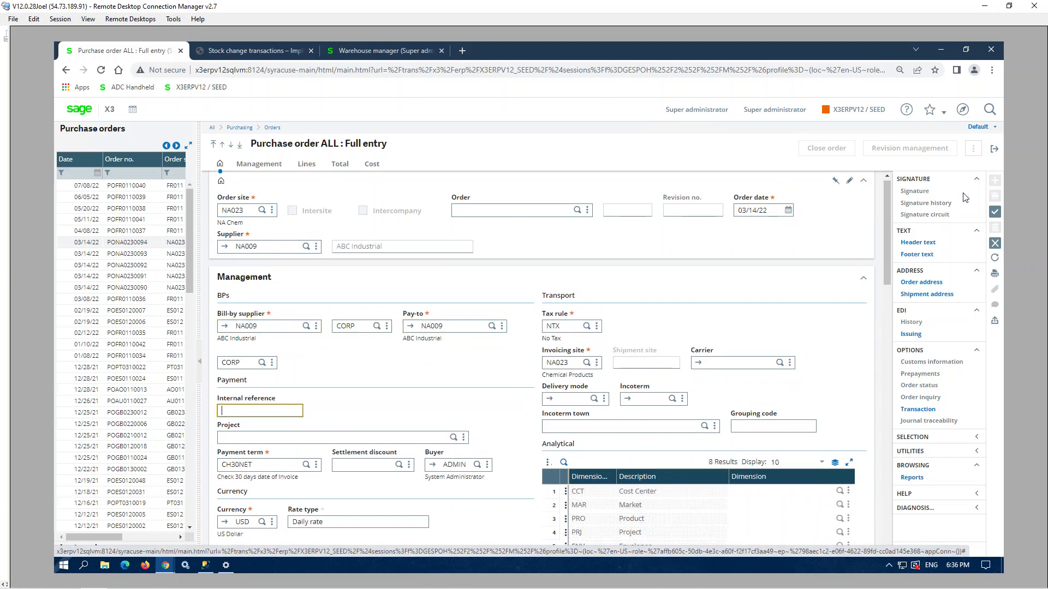
# - Add product BMS125 to the first order line, accepting the supplier reference warning and keeping the default site, address and unit
pyautogui.scroll(-7, 428, 391)
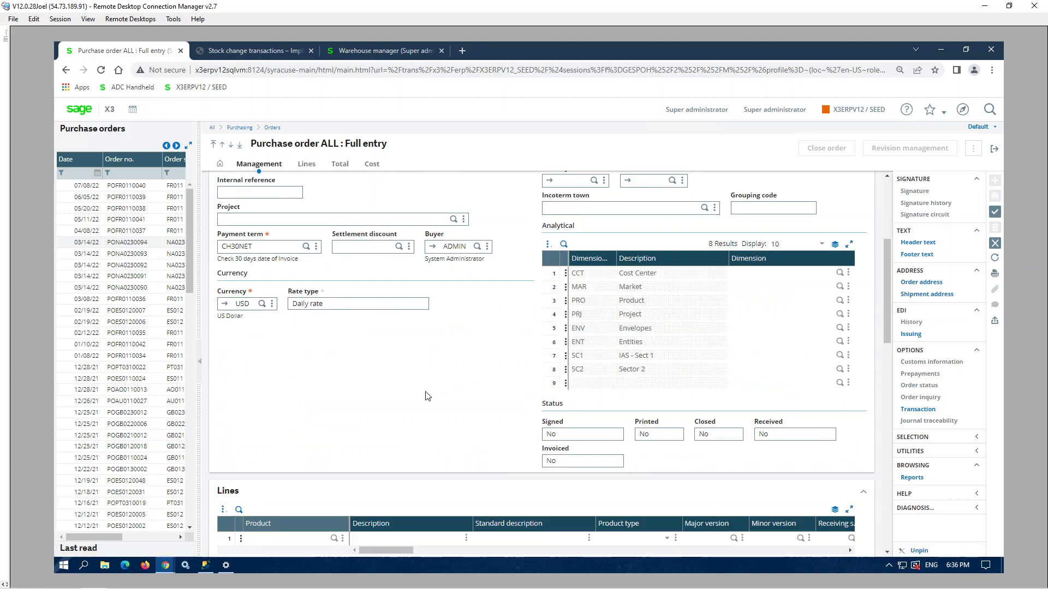
pyautogui.click(312, 375)
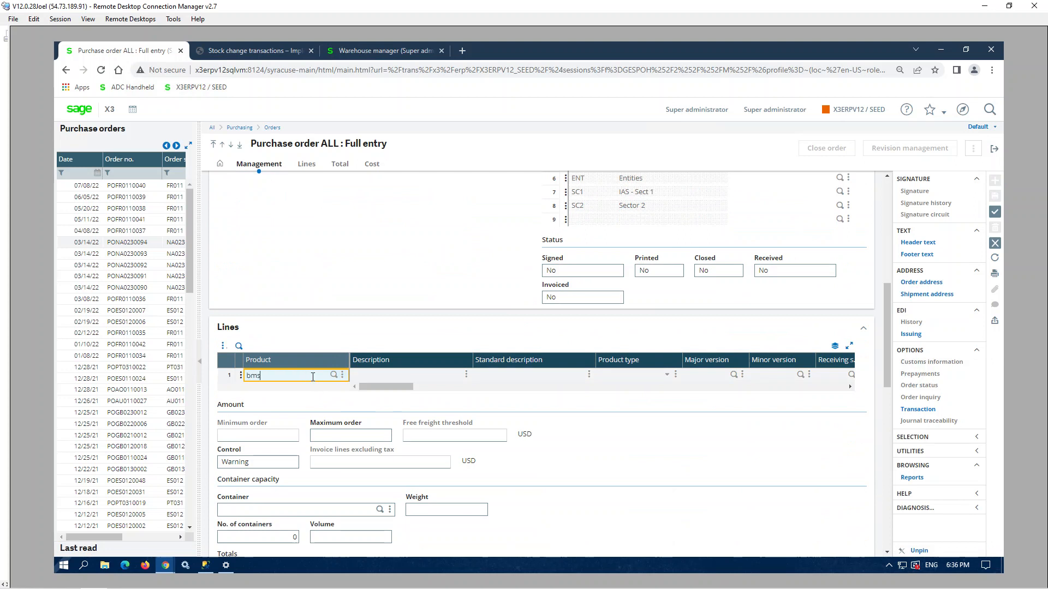
pyautogui.write('bms125')
pyautogui.press('Tab')
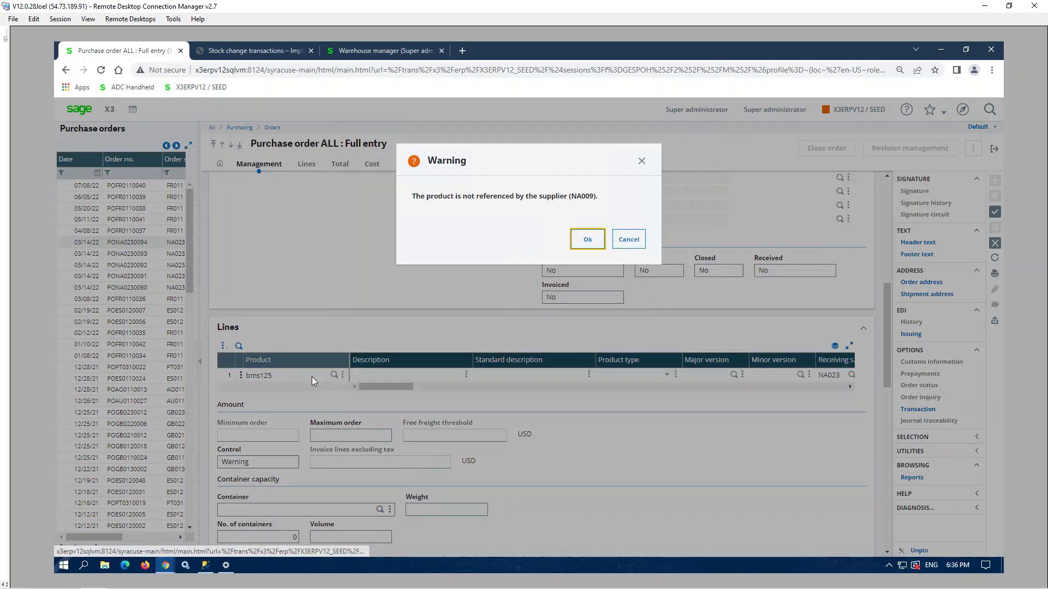
pyautogui.press('Return')
pyautogui.press('Tab')
pyautogui.press('Tab')
pyautogui.press('Tab')
pyautogui.press('Tab')
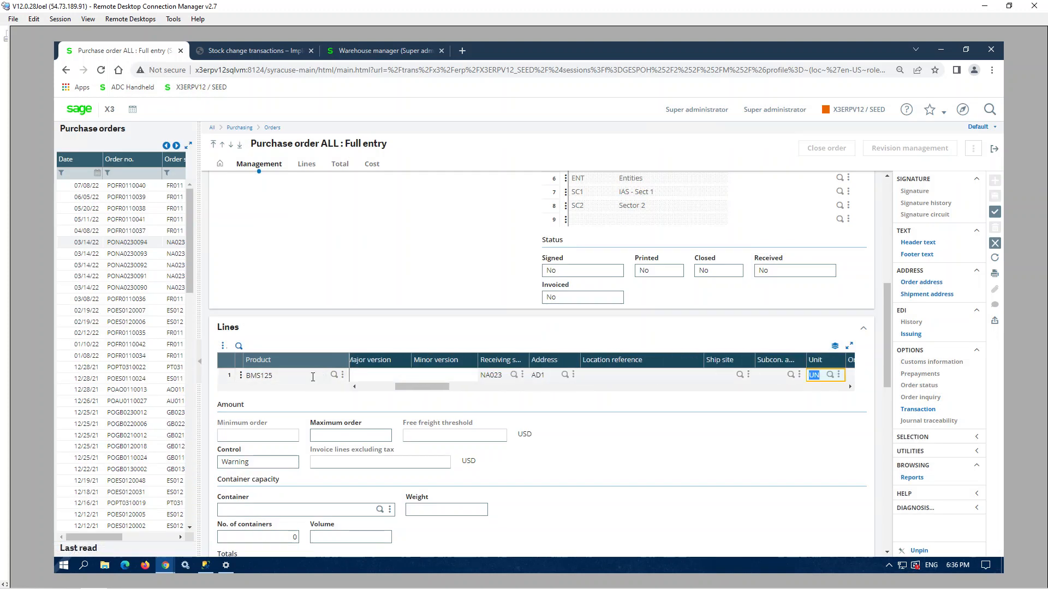
pyautogui.press('Tab')
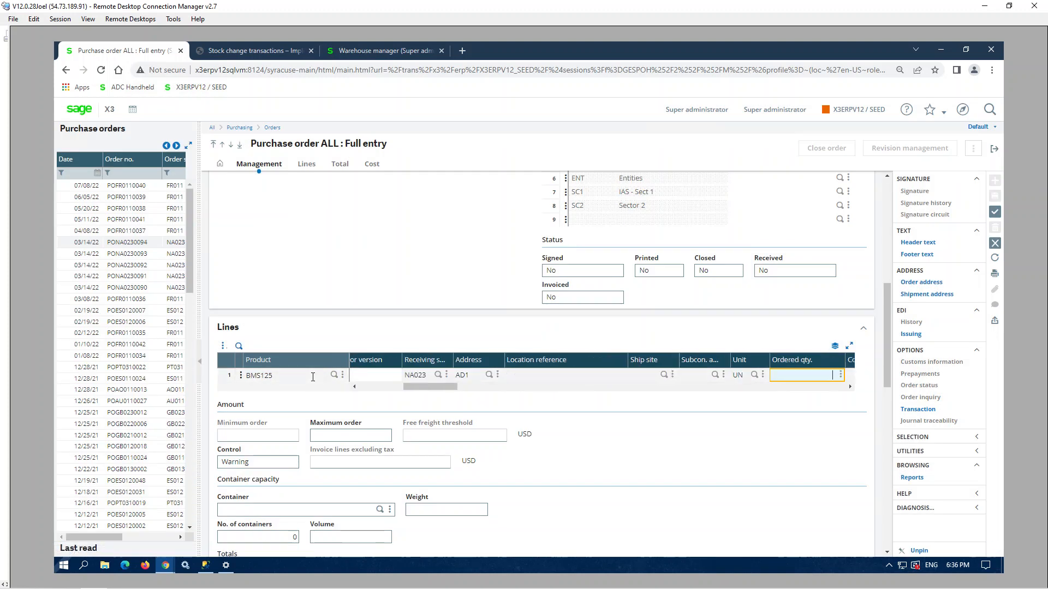
# - Order a quantity of 10 at a gross price of 20 on the BMS125 line, and create the purchase order
pyautogui.write('10')
pyautogui.press('Tab')
pyautogui.press('Tab')
pyautogui.press('Tab')
pyautogui.press('Tab')
pyautogui.press('Tab')
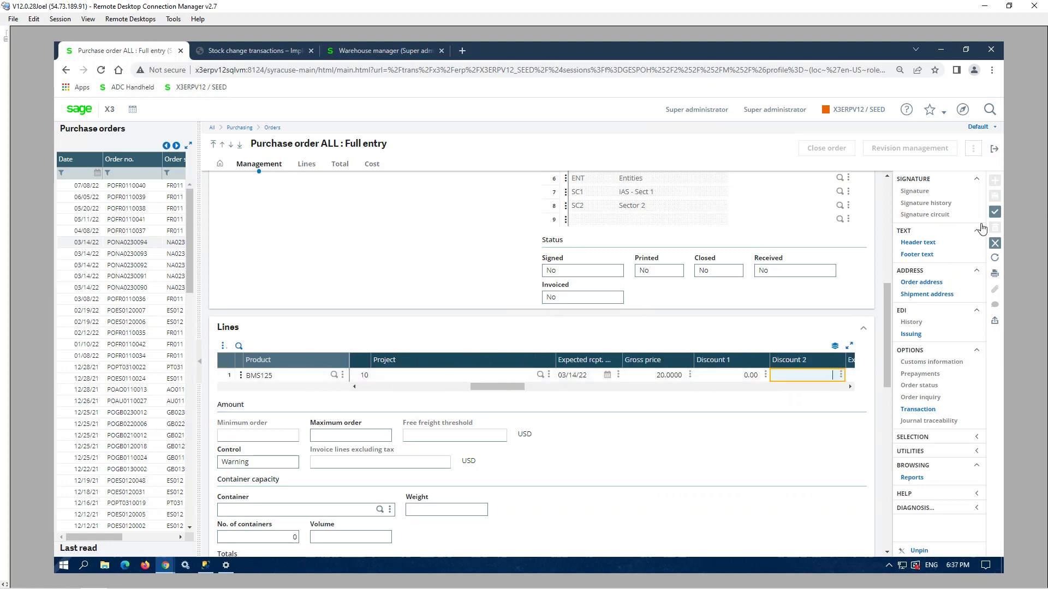
pyautogui.click(994, 213)
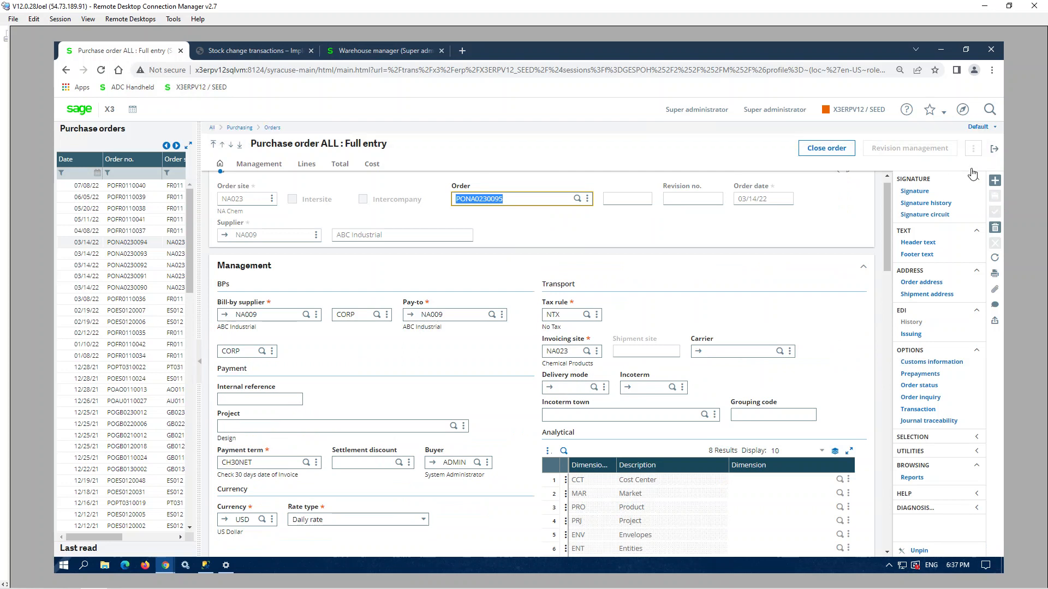
# - Leave purchase orders, search for GESPTH, and open the Receipts function with the ALL Full entry transaction
pyautogui.click(993, 150)
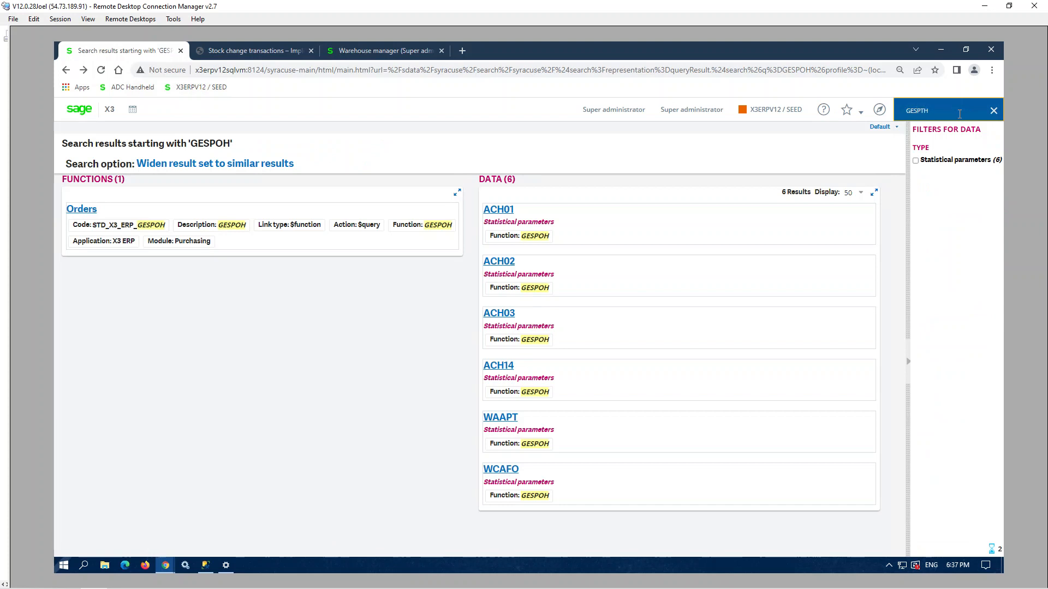
pyautogui.click(96, 210)
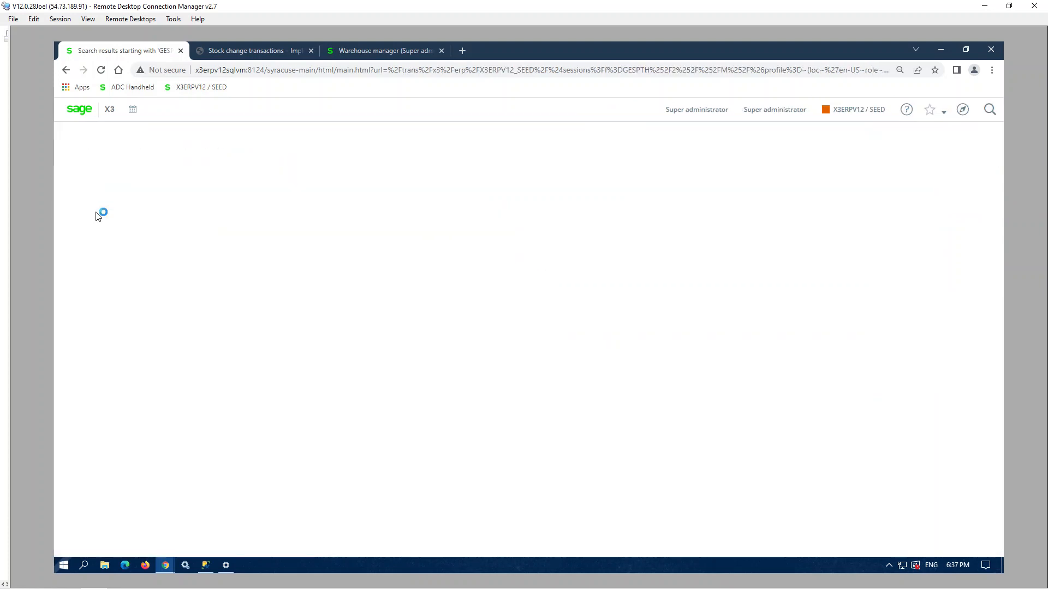
pyautogui.click(468, 187)
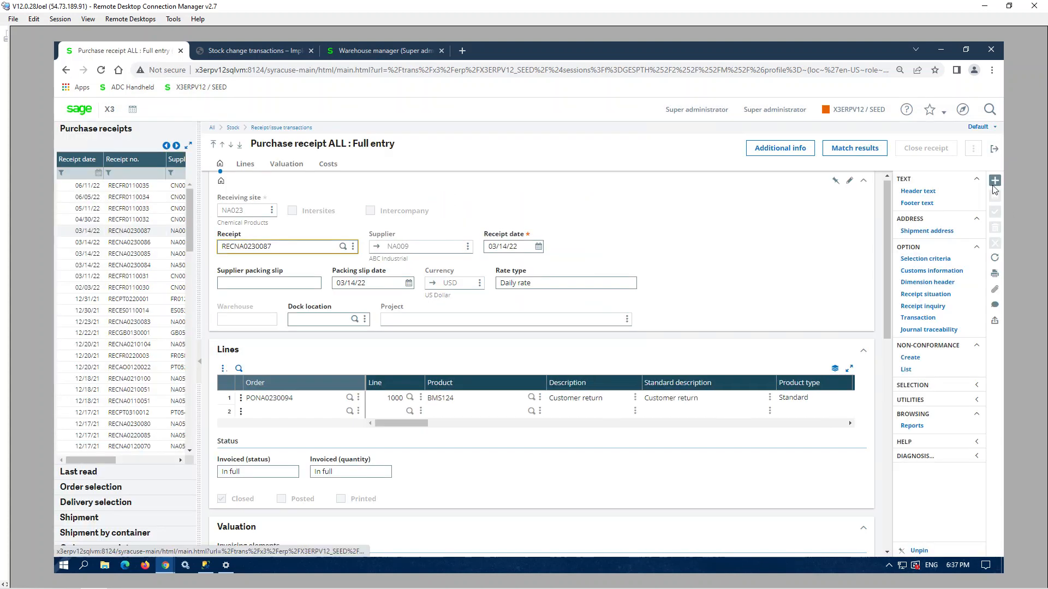
# - Start a new purchase receipt for receiving site NA023 and supplier NA009, keeping the default dates and currency
pyautogui.click(993, 184)
pyautogui.write('NA023')
pyautogui.press('Tab')
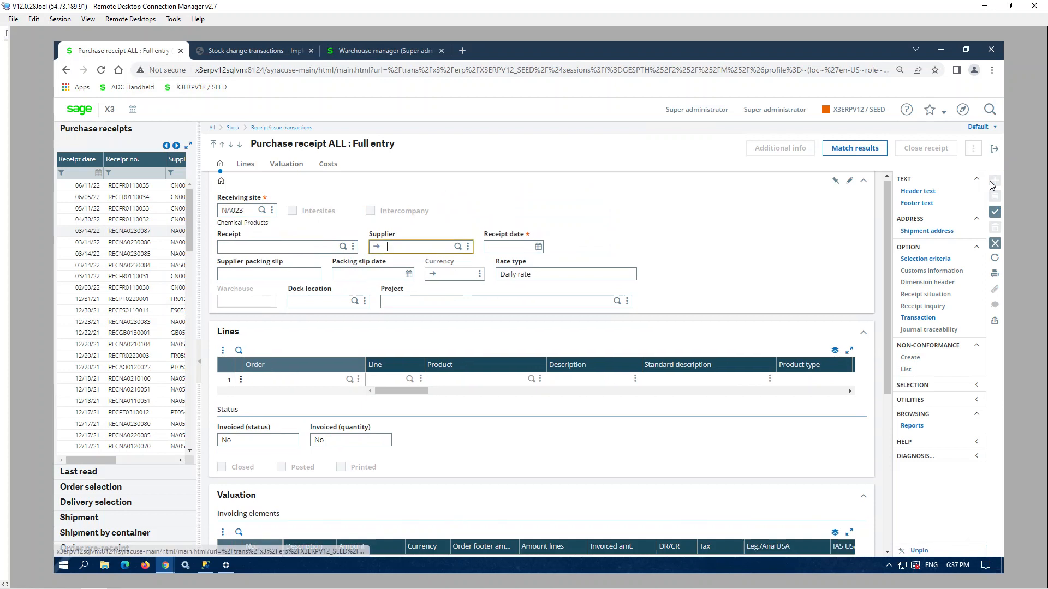
pyautogui.write('na009')
pyautogui.press('Tab')
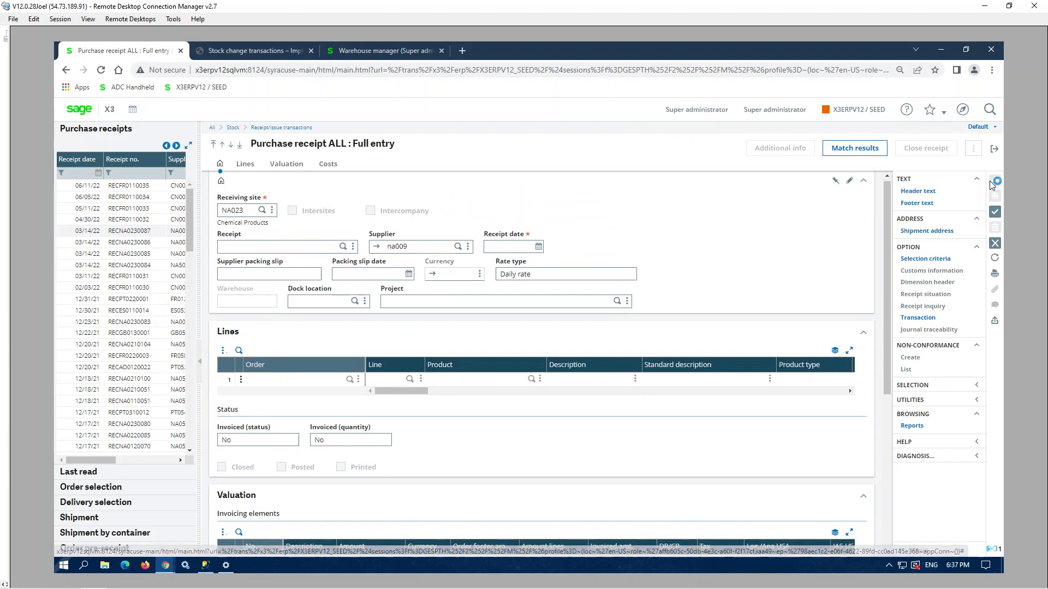
pyautogui.press('Tab')
pyautogui.press('Tab')
pyautogui.press('Tab')
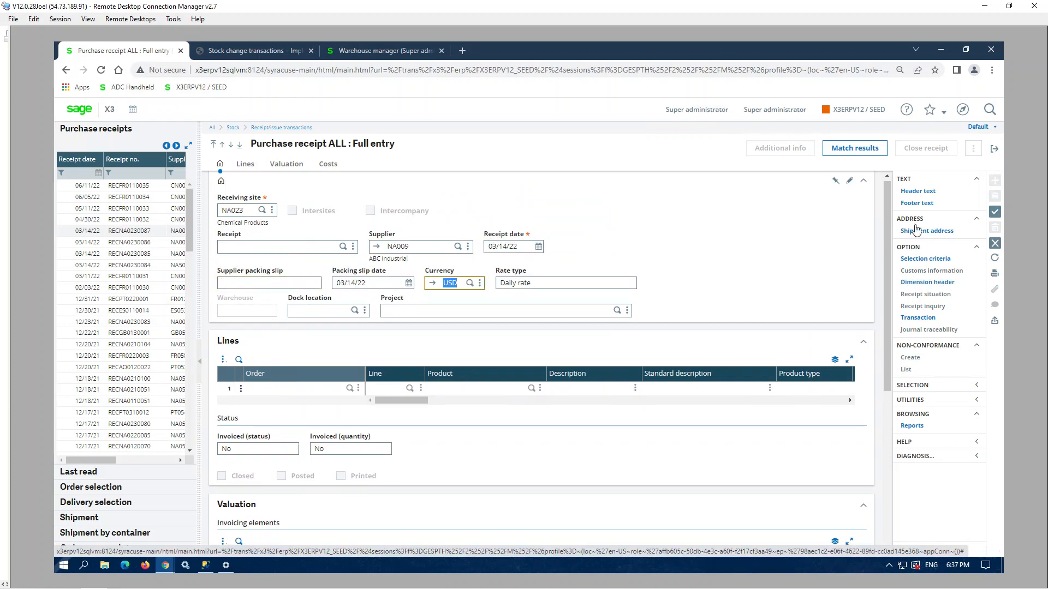
# - Pull the new NA009 purchase order for BMS125 into the receipt, create the receipt, and close the stock update log
pyautogui.click(89, 487)
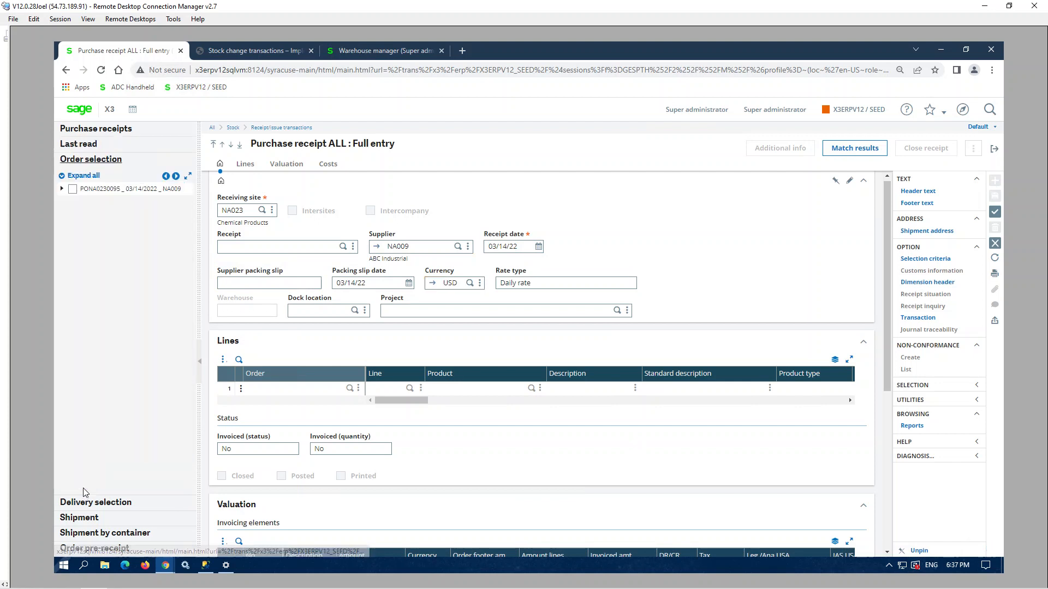
pyautogui.click(72, 189)
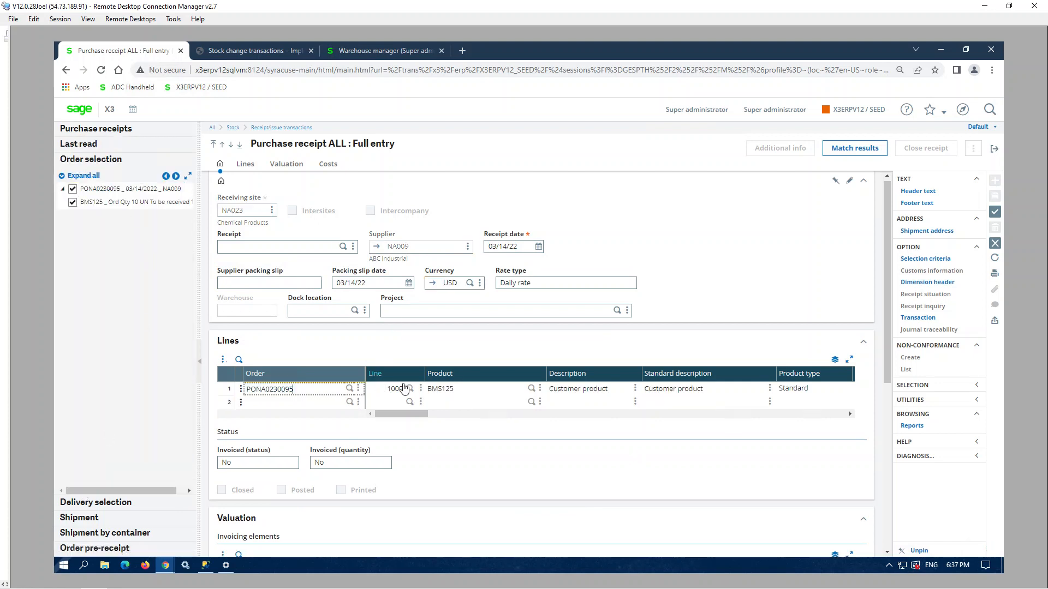
pyautogui.click(995, 213)
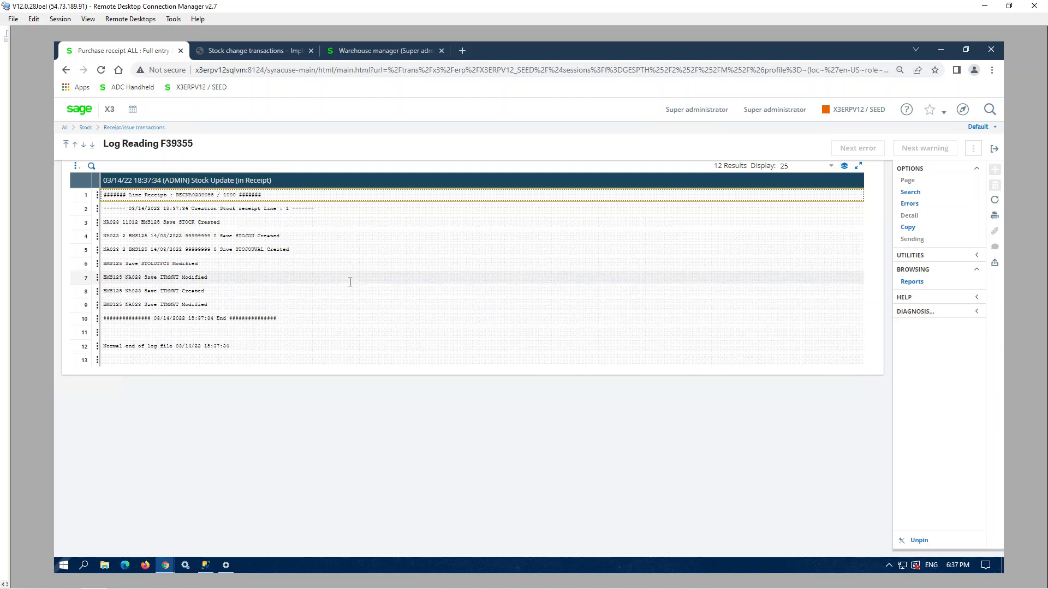
pyautogui.click(994, 148)
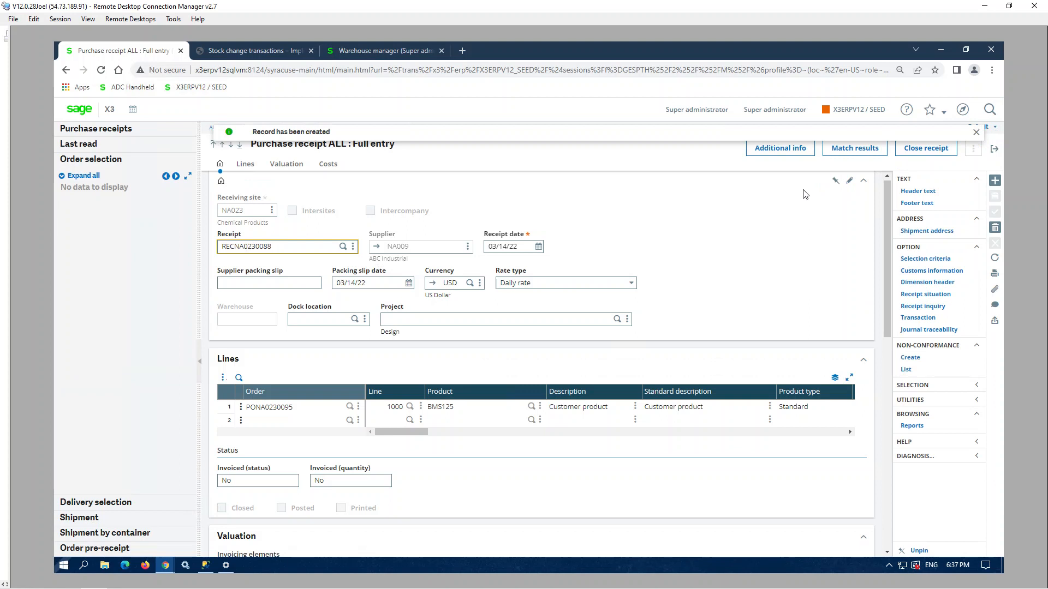
pyautogui.click(736, 210)
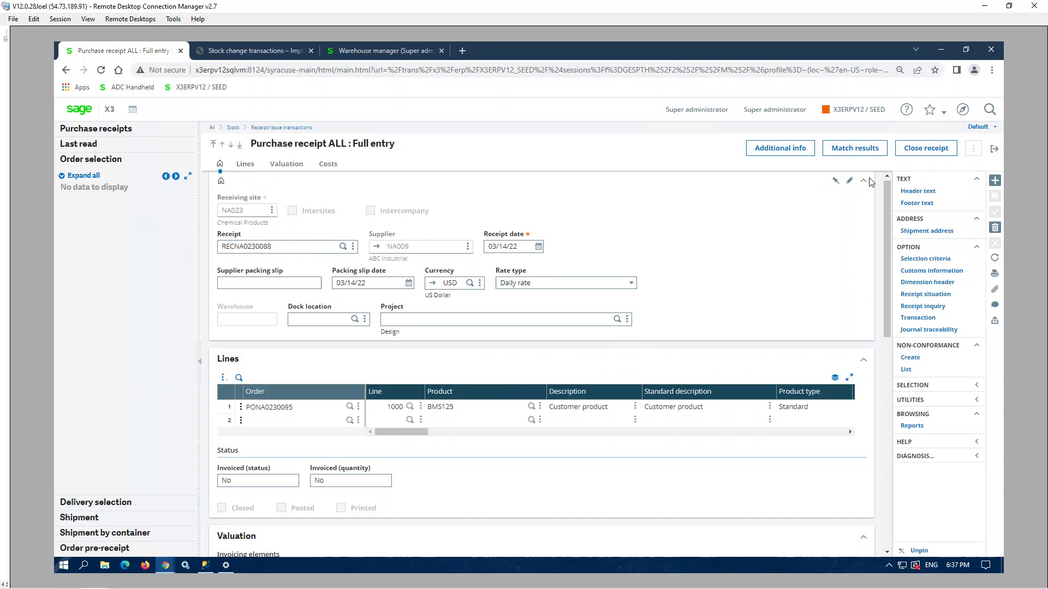
# - Leave purchase receipts, search for GESPIH, and open the purchasing Invoices function with the ALL Full entry transaction
pyautogui.click(993, 151)
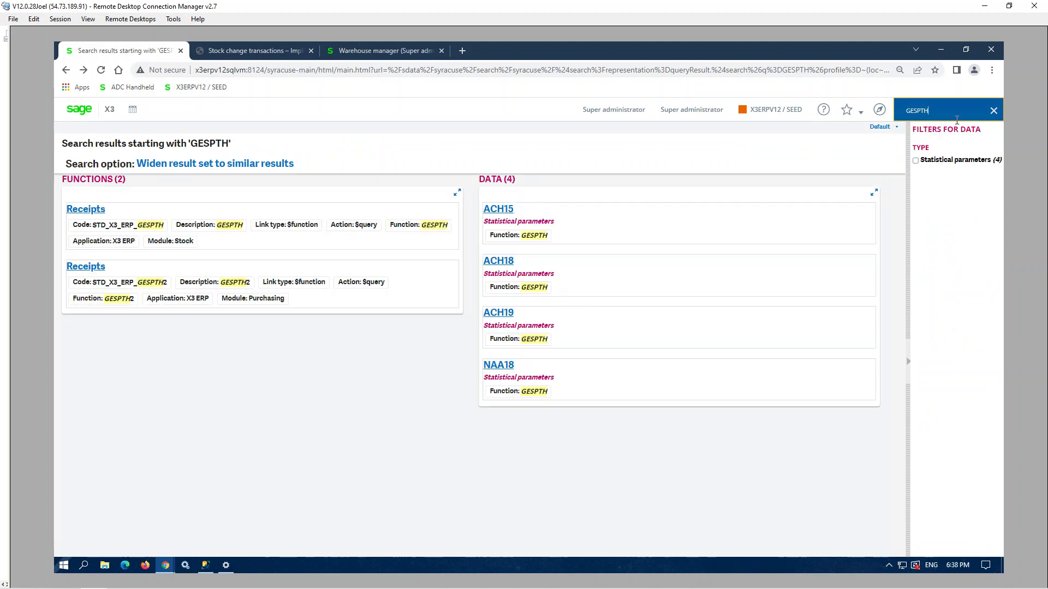
pyautogui.write('ih')
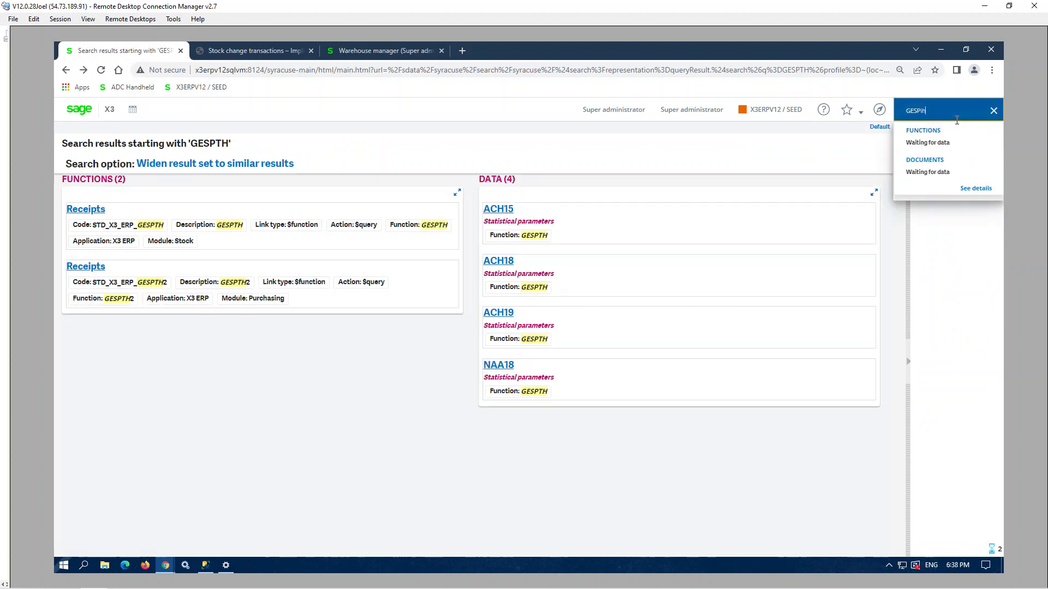
pyautogui.press('Return')
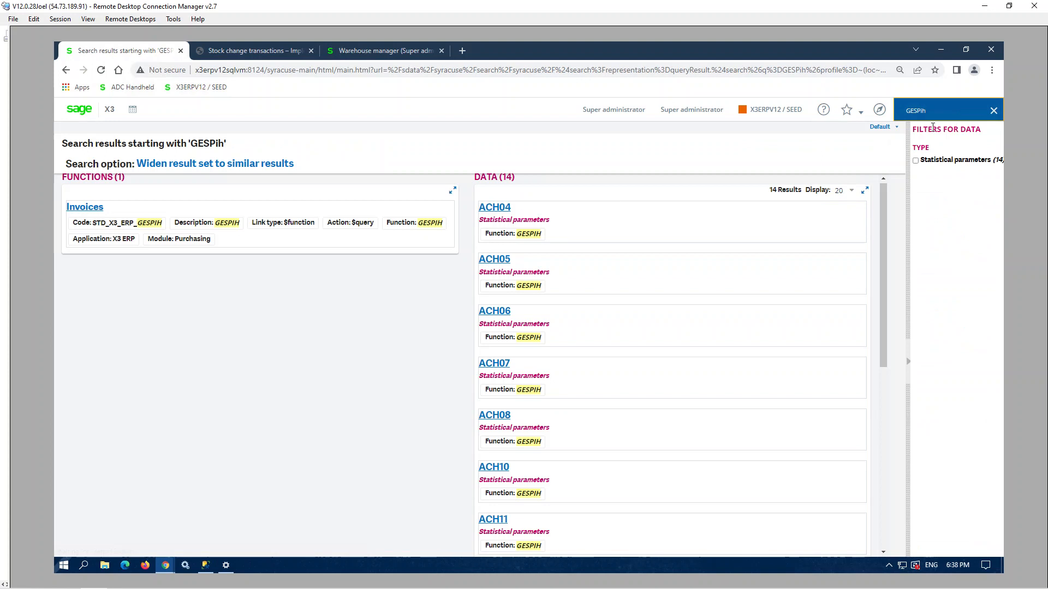
pyautogui.click(91, 205)
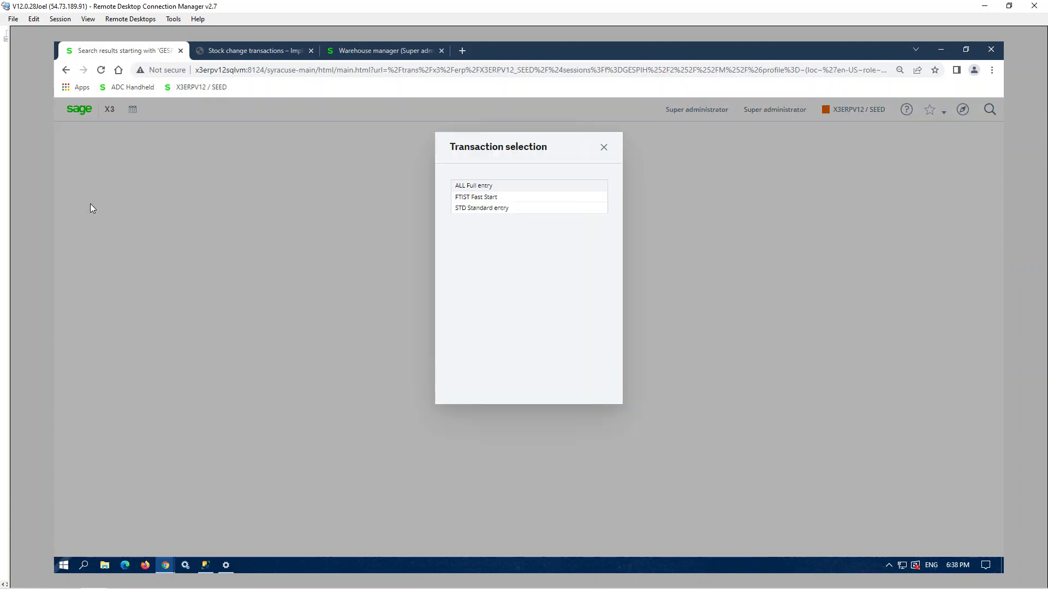
pyautogui.click(478, 187)
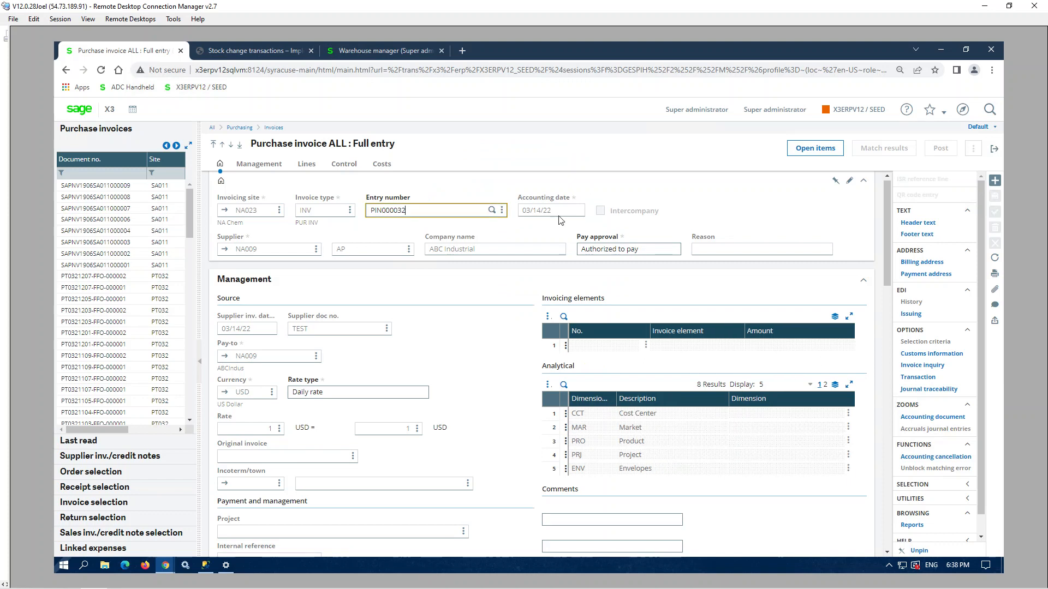
# - Start a new purchase invoice for invoicing site NA023 with invoice type INV, keeping the default accounting date
pyautogui.click(994, 181)
pyautogui.write('NA023')
pyautogui.press('Tab')
pyautogui.write('inv')
pyautogui.press('Tab')
pyautogui.press('Tab')
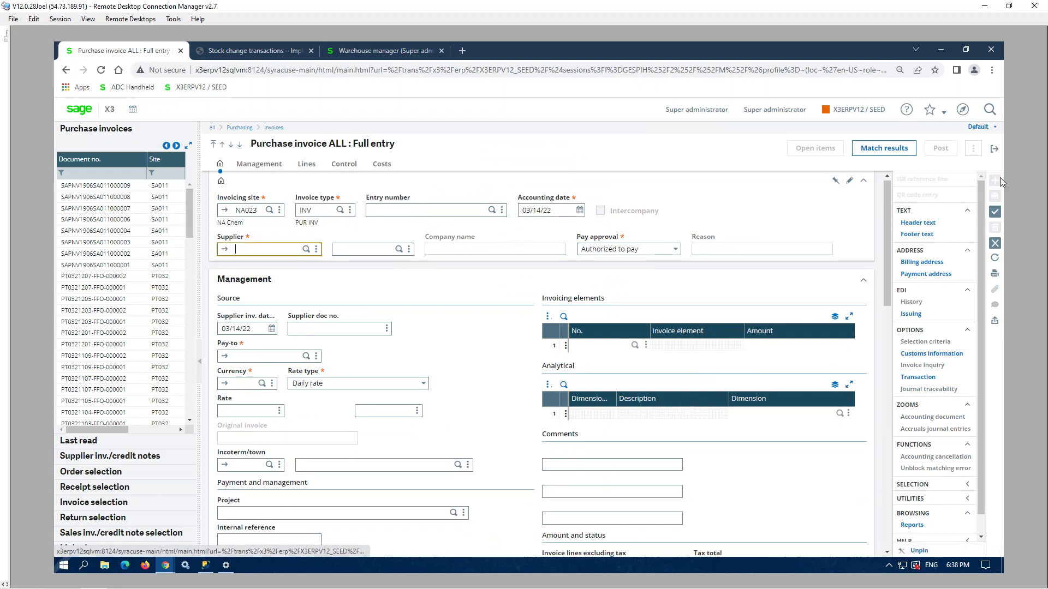
# - Set the invoice supplier to NA009 and the supplier document number to tesst, keeping the other header defaults
pyautogui.write('na009')
pyautogui.press('Tab')
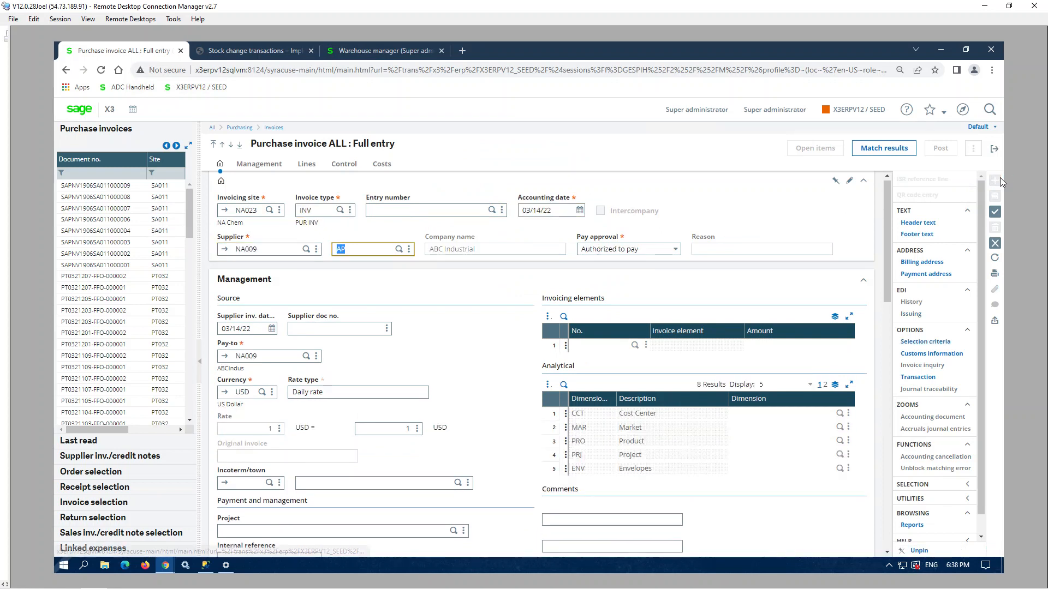
pyautogui.press('Tab')
pyautogui.write('test')
pyautogui.press('Tab')
pyautogui.press('Tab')
pyautogui.press('Tab')
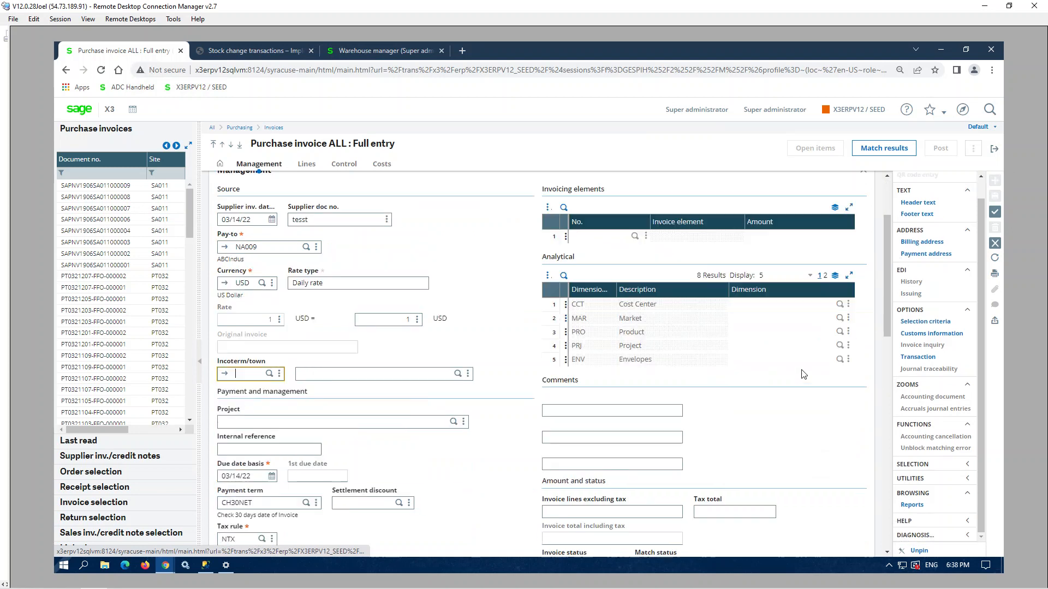
# - Pull the NA009 receipt of 10 BMS125 units into the invoice lines and create the purchase invoice
pyautogui.scroll(-4, 400, 393)
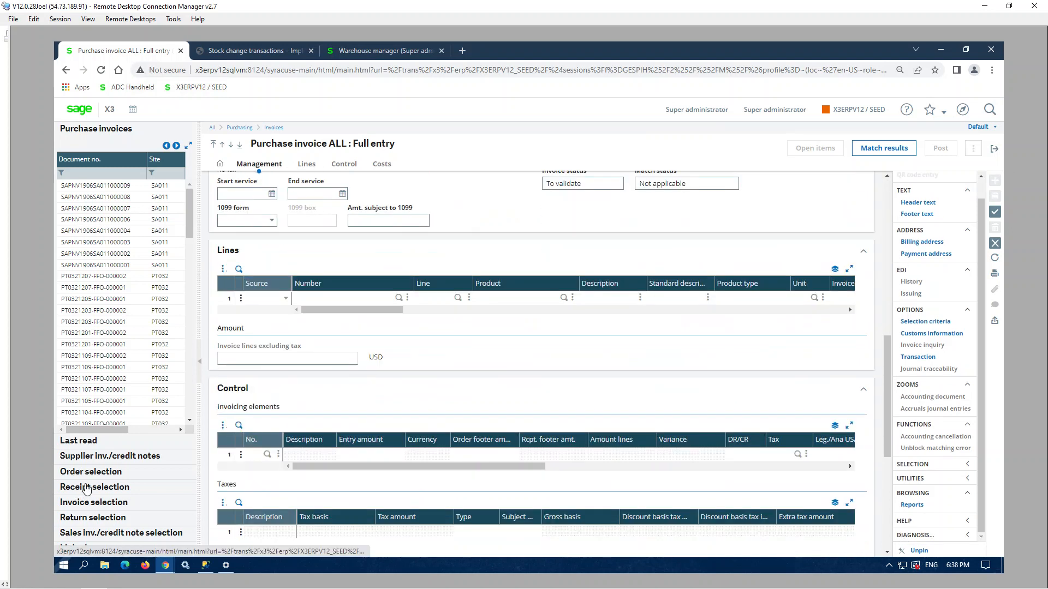
pyautogui.click(86, 488)
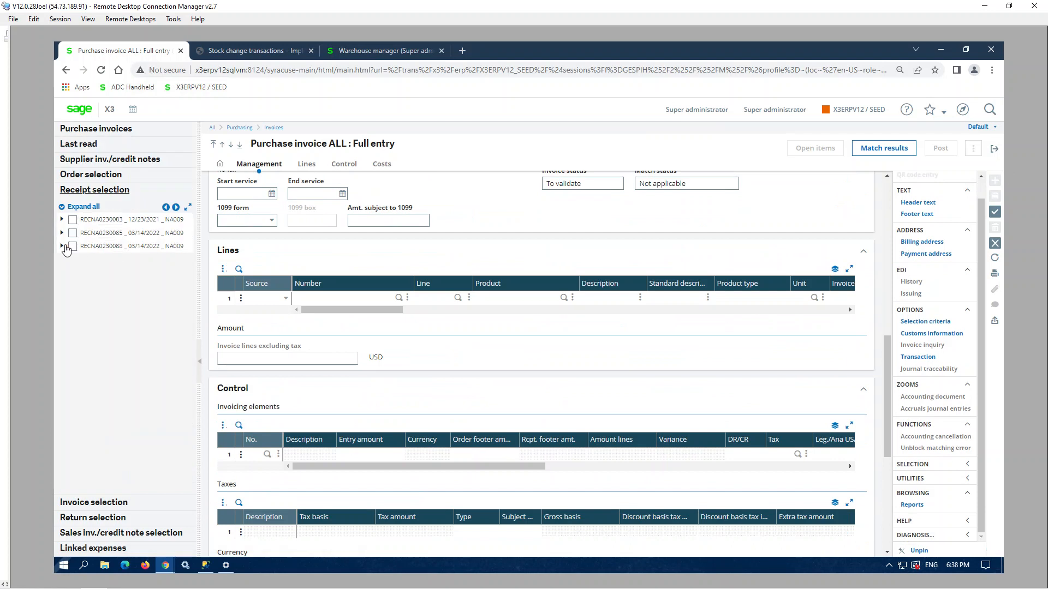
pyautogui.click(73, 247)
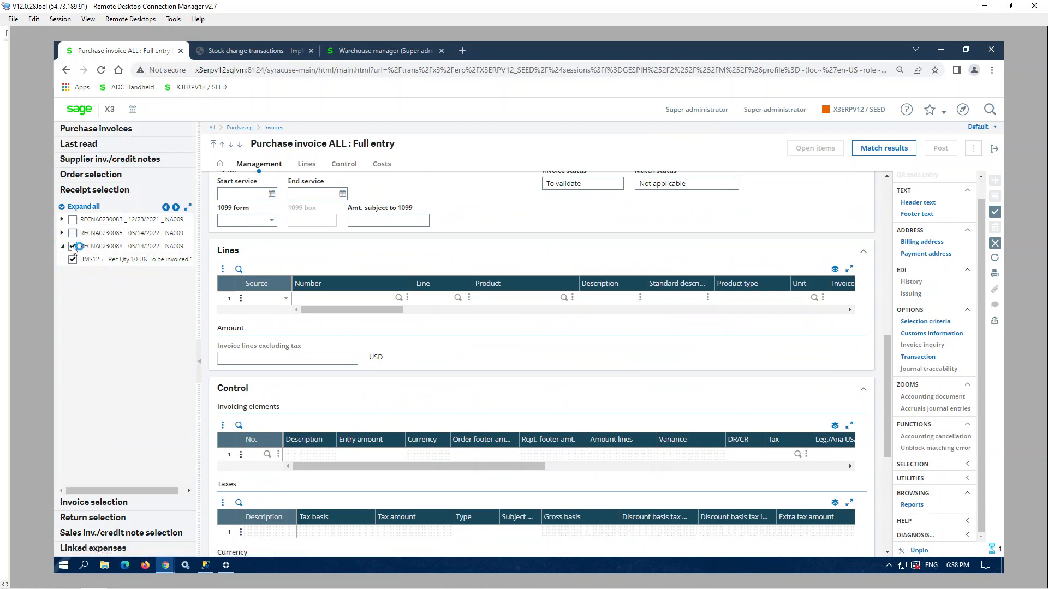
pyautogui.click(995, 212)
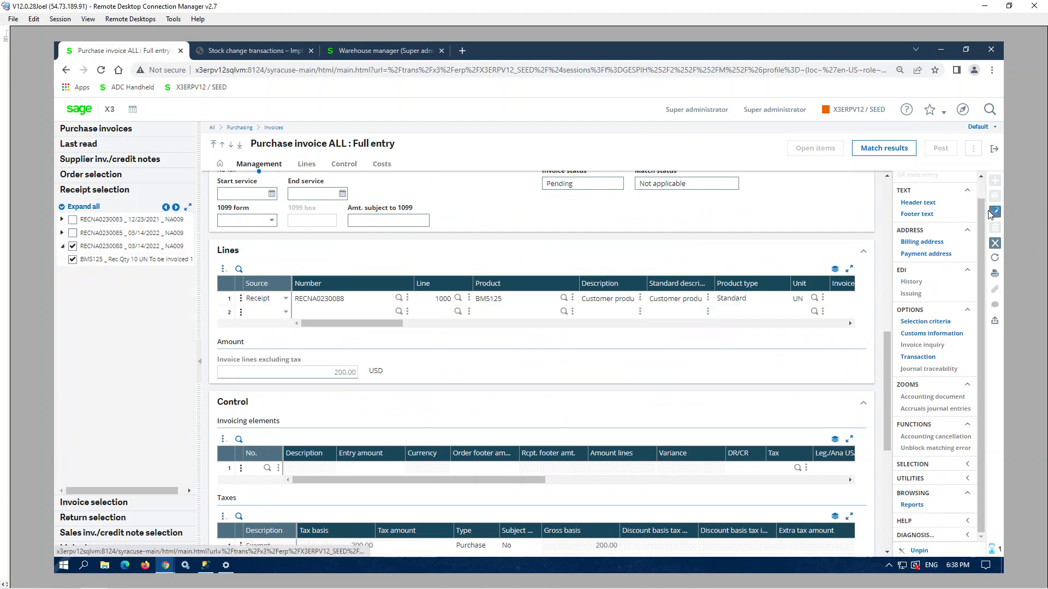
# - Enter 200.00 as the purchase invoice's amount excluding tax in its control section and save the invoice
pyautogui.scroll(-10, 416, 515)
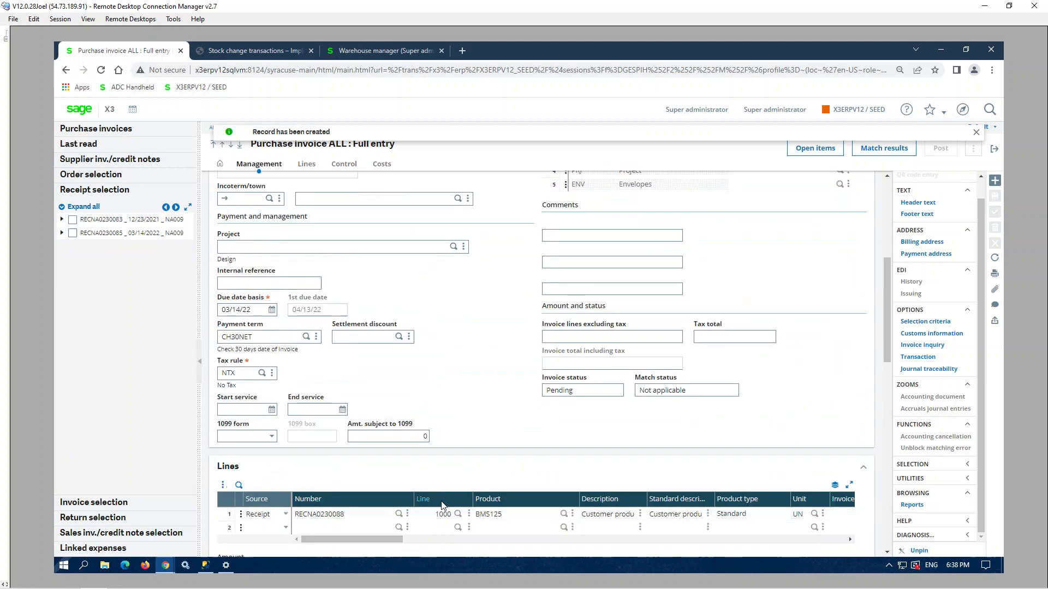
pyautogui.click(278, 492)
pyautogui.press('Tab')
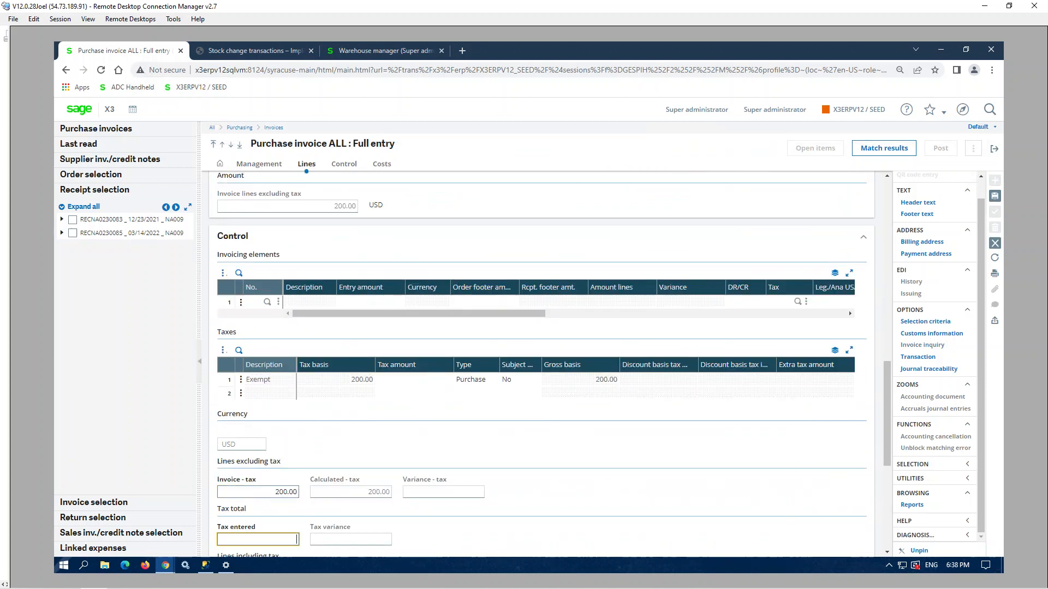
pyautogui.click(995, 198)
# - Post the purchase invoice, accept its final validation, and leave the validation log and the invoice
pyautogui.click(940, 148)
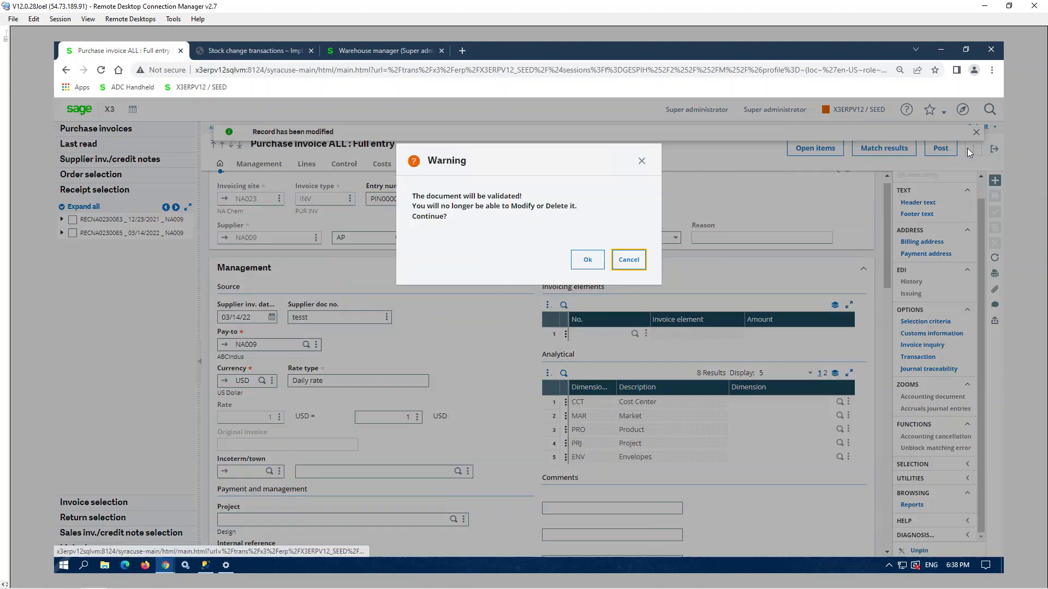
pyautogui.click(574, 258)
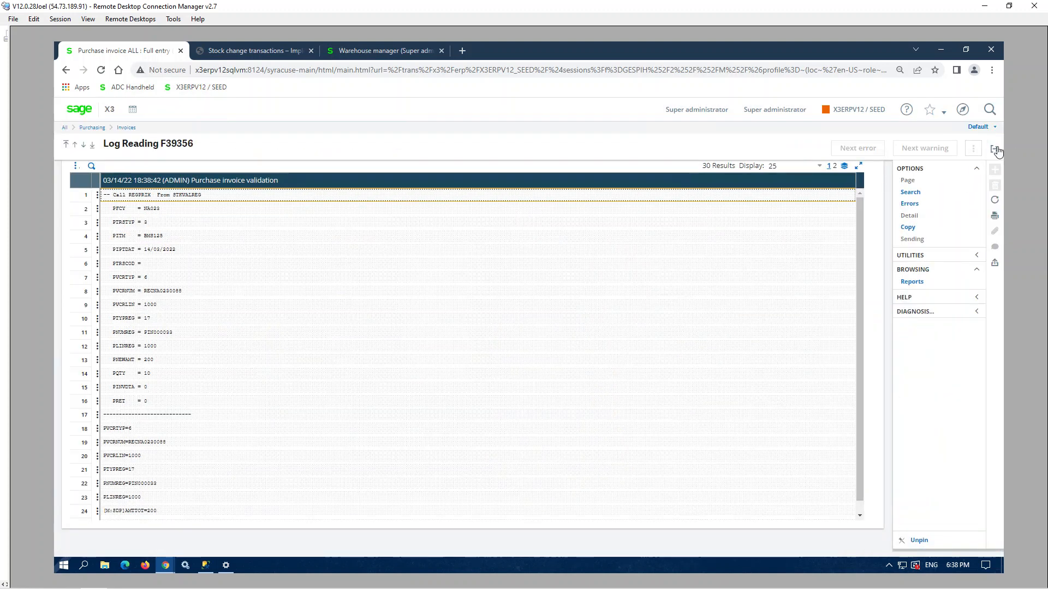
pyautogui.click(996, 150)
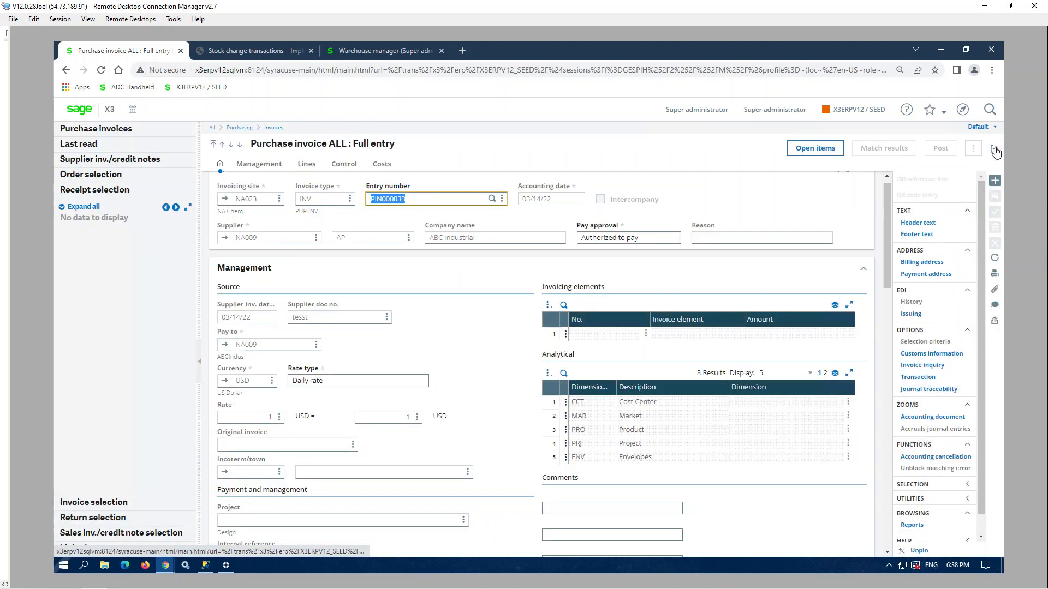
pyautogui.click(997, 151)
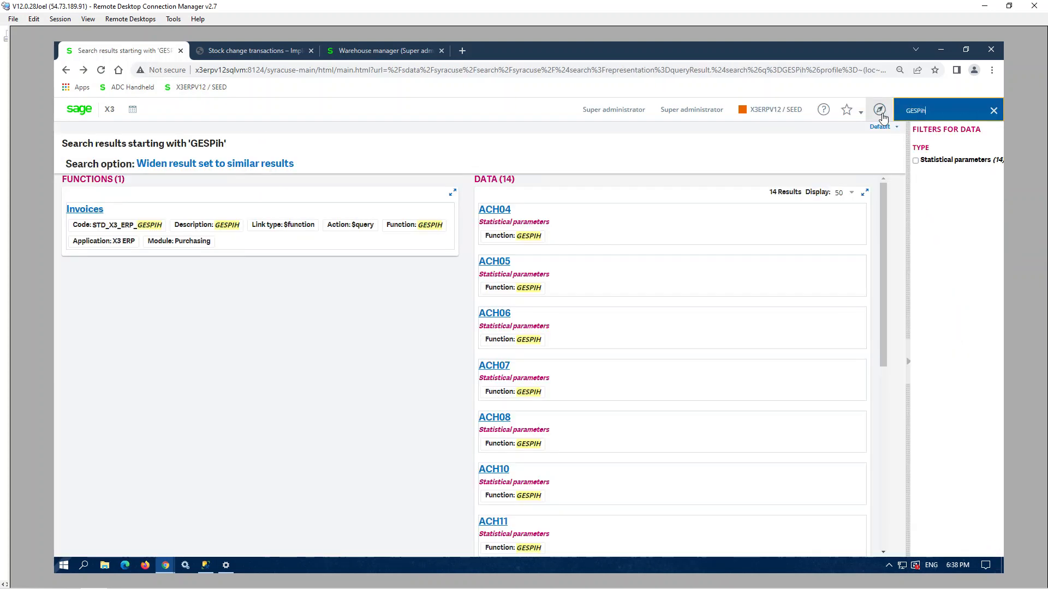
# - Open the Receipts function of the Purchasing module with the ALL Full entry transaction
pyautogui.click(880, 110)
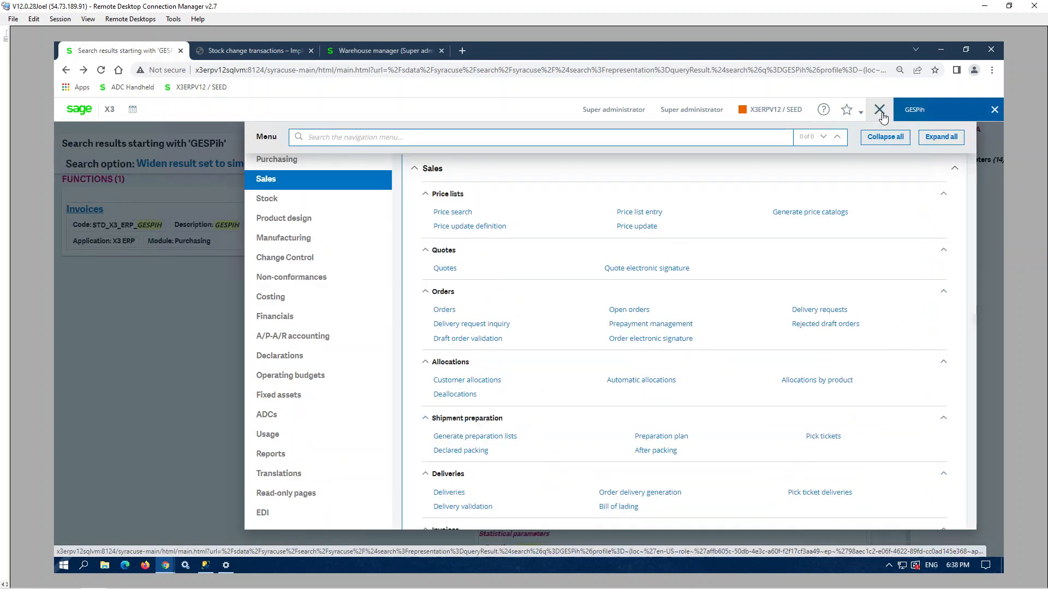
pyautogui.click(299, 163)
pyautogui.scroll(-3, 617, 327)
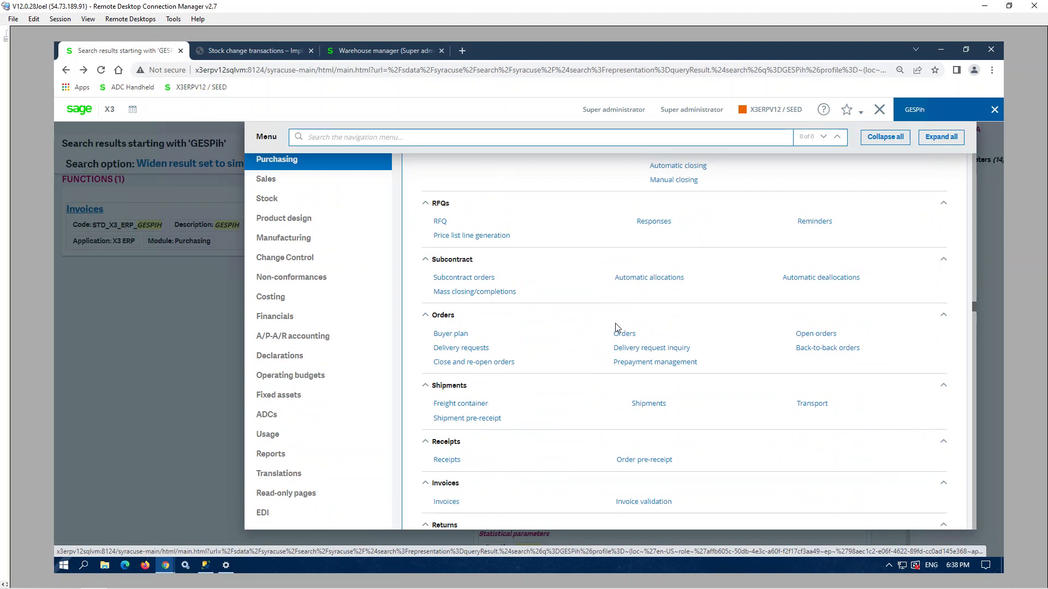
pyautogui.scroll(-1, 639, 344)
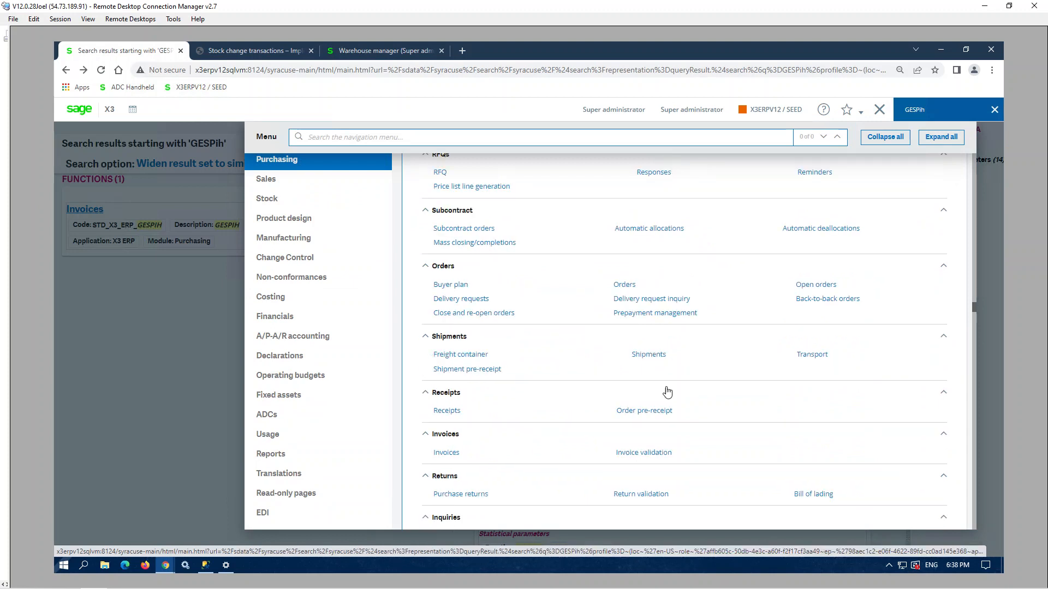
pyautogui.scroll(-1, 667, 392)
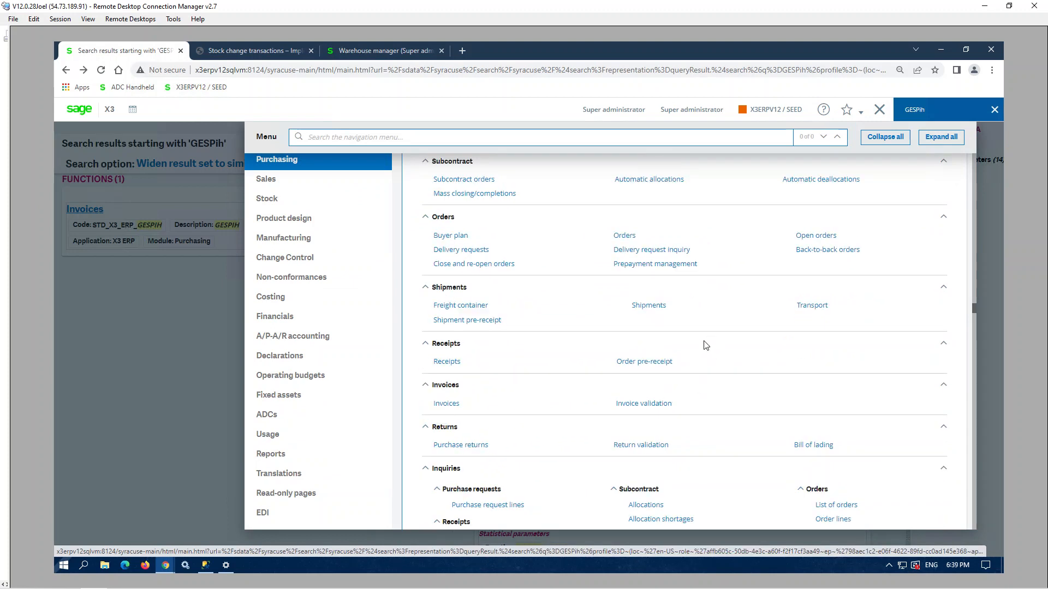
pyautogui.click(453, 365)
pyautogui.click(467, 187)
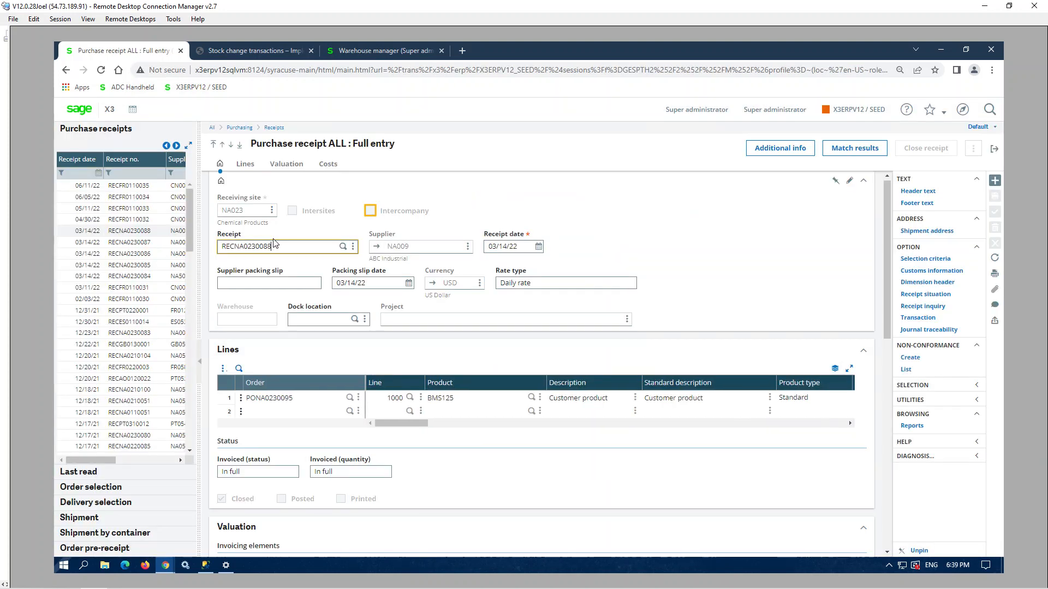
# - Examine the stock status and location of the BMS125 receipt line, and leave purchase receipts
pyautogui.moveTo(417, 421); pyautogui.dragTo(524, 415)
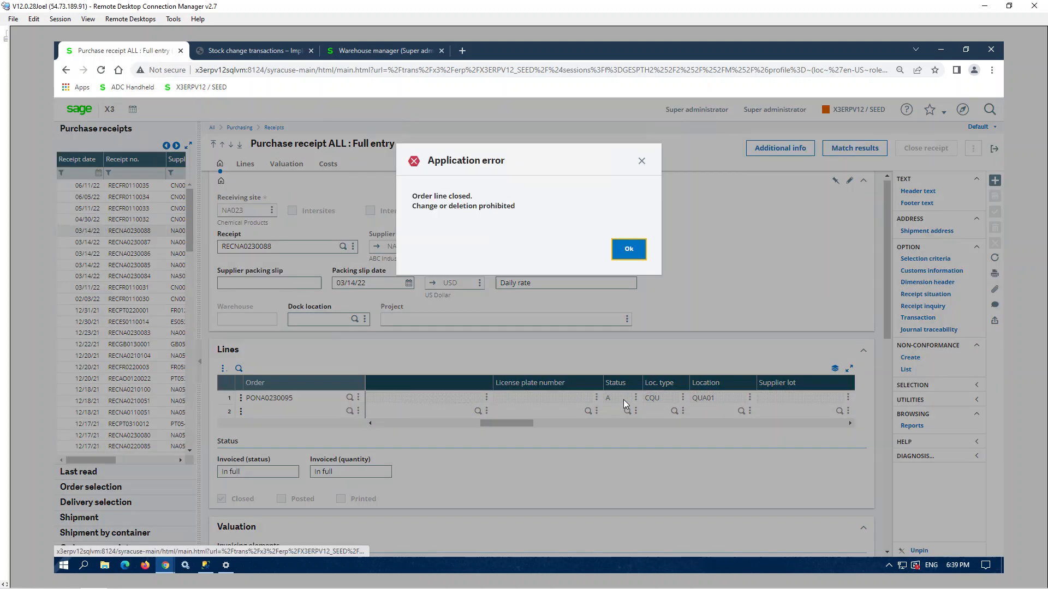
pyautogui.click(630, 249)
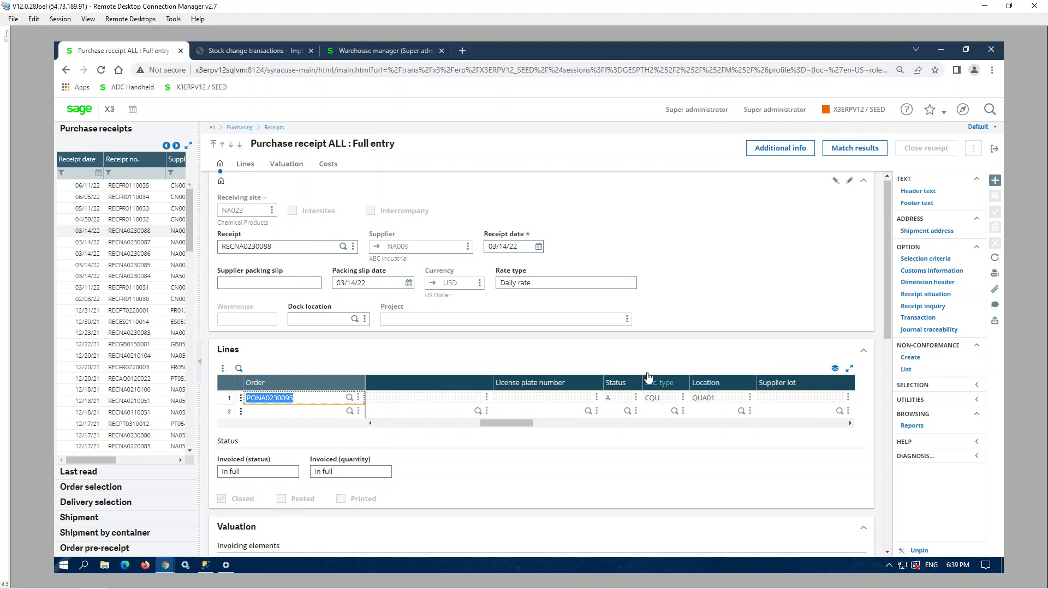
pyautogui.click(993, 153)
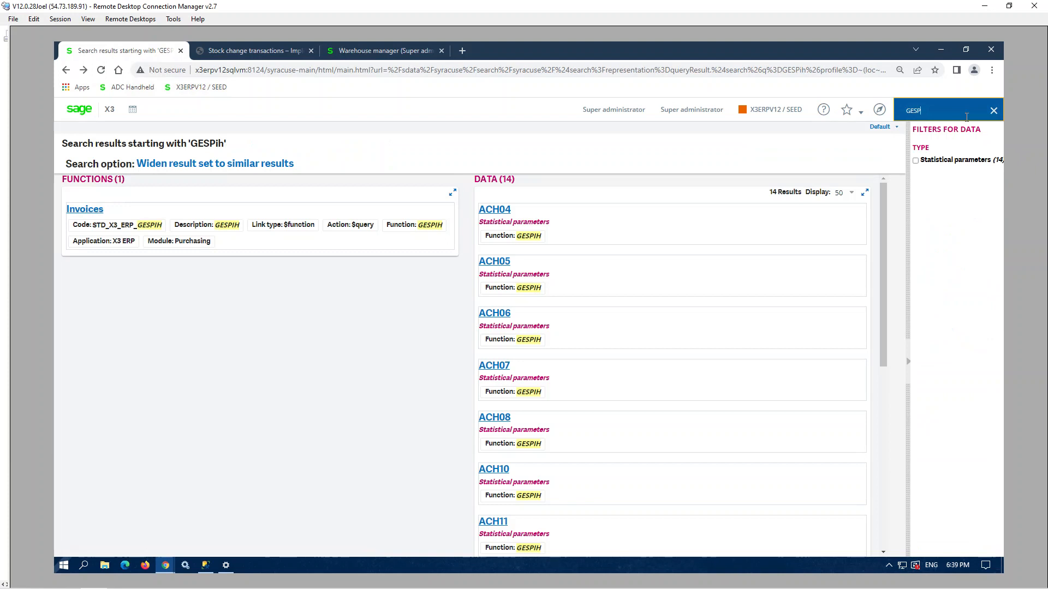
# - Search for GESSOH and open the sales Orders function with the ALL Full entry transaction
pyautogui.click(966, 116)
pyautogui.write('GESSOH')
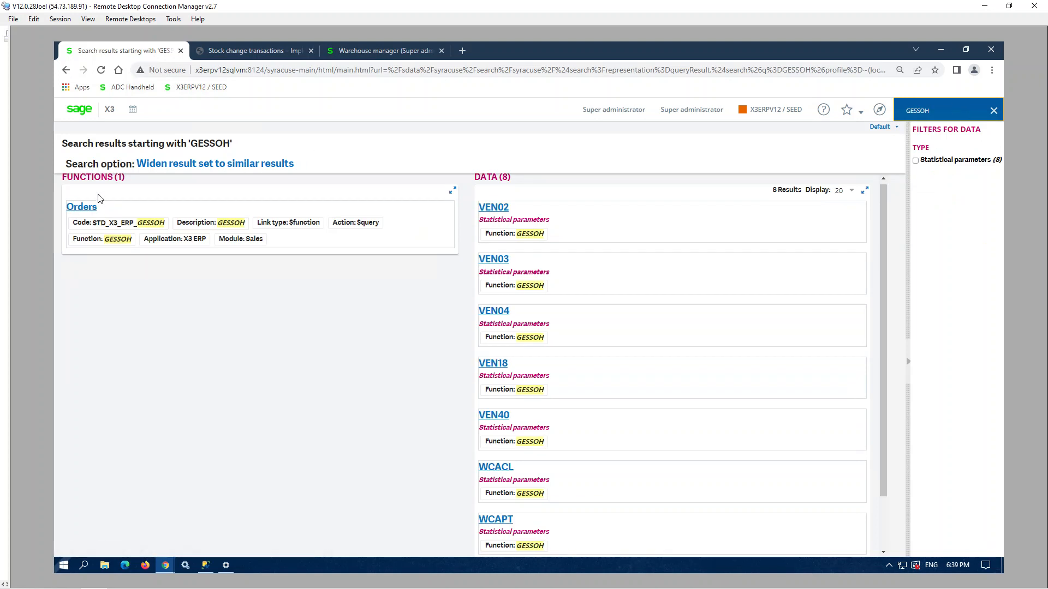
pyautogui.click(74, 208)
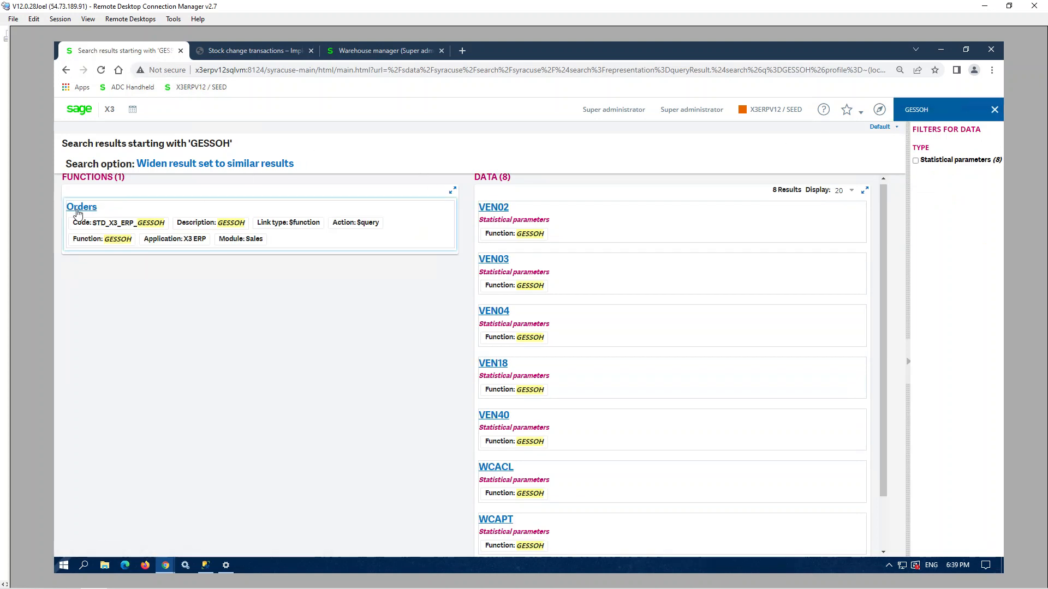
pyautogui.click(490, 187)
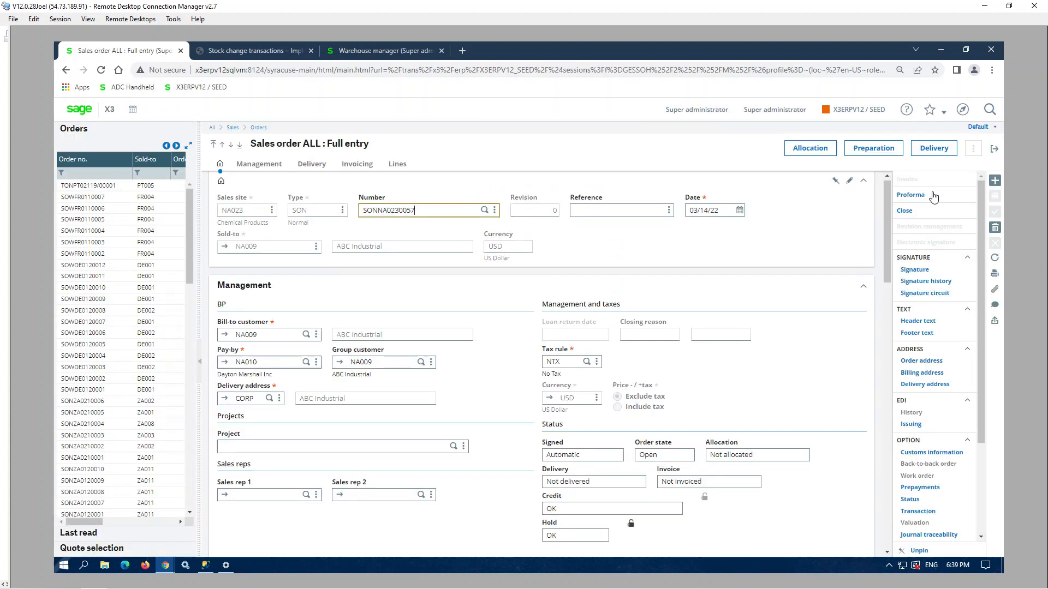
# - Start a new SON sales order for sales site NA023 with sold-to customer NA009, keeping the default date
pyautogui.click(995, 180)
pyautogui.write('NA023')
pyautogui.press('Tab')
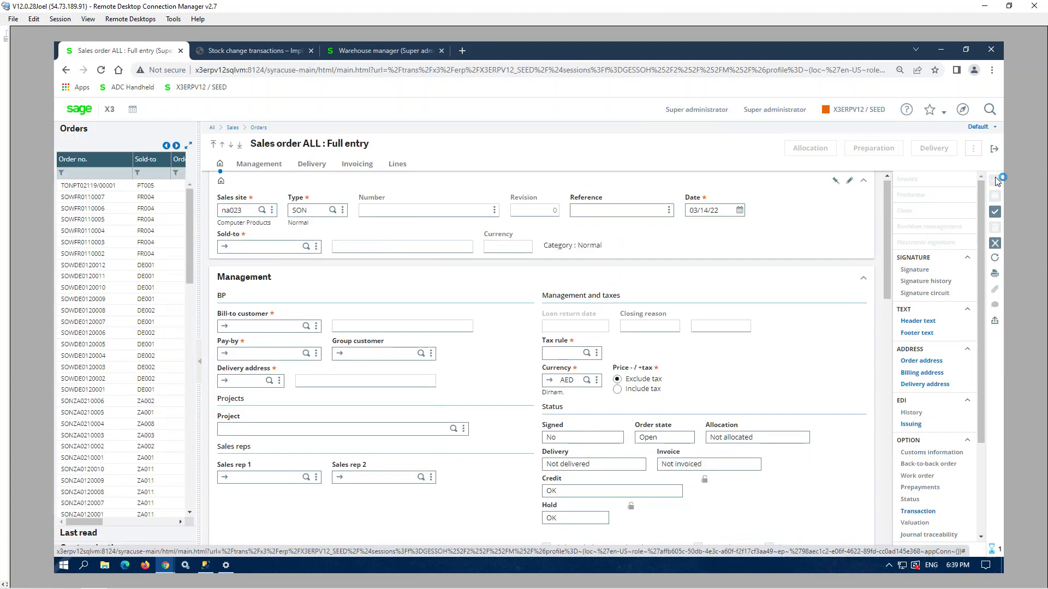
pyautogui.press('Tab')
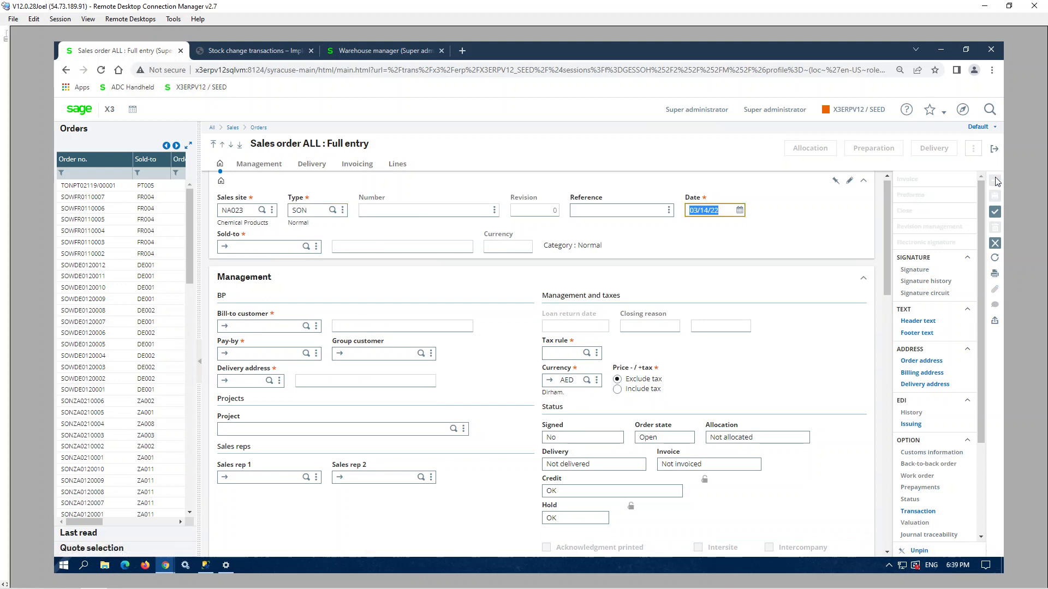
pyautogui.press('Tab')
pyautogui.write('009')
pyautogui.press('Tab')
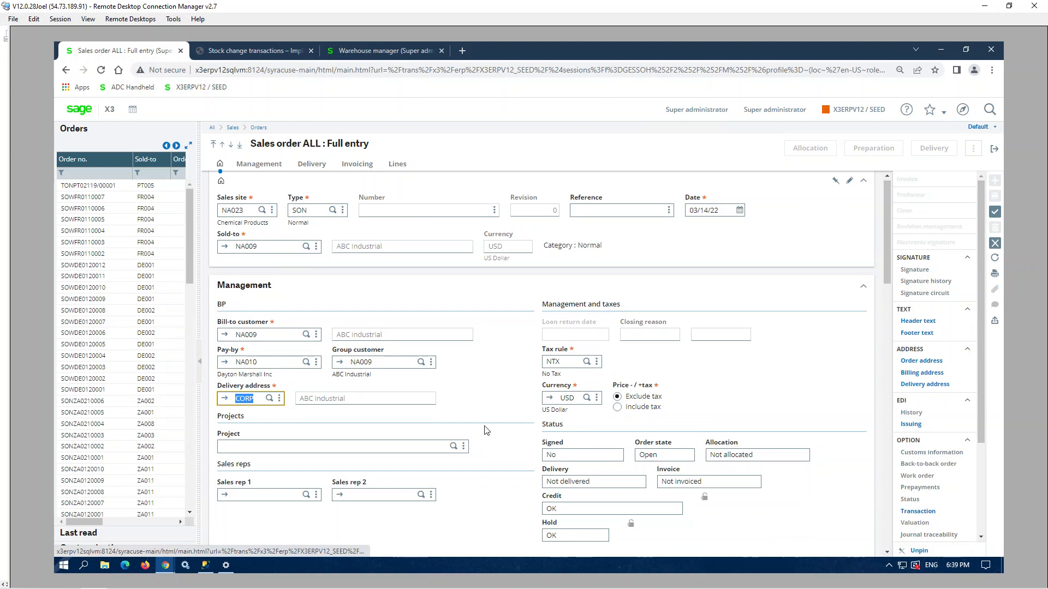
# - Set the shipment site in the sales order's delivery section to NA023
pyautogui.scroll(-10, 486, 431)
pyautogui.scroll(3, 274, 224)
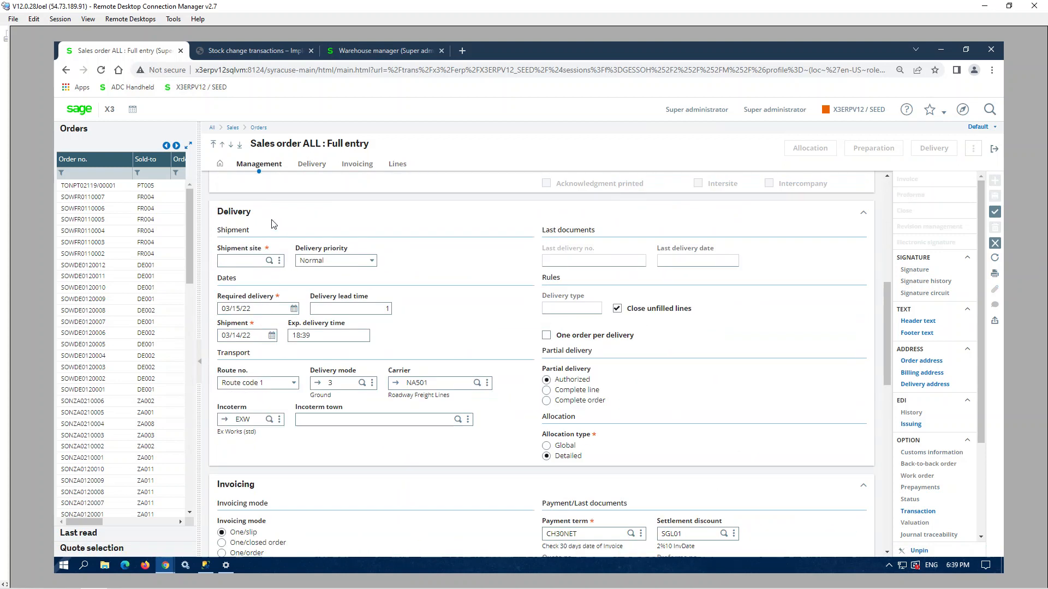
pyautogui.click(242, 262)
pyautogui.write('nad')
pyautogui.press('Tab')
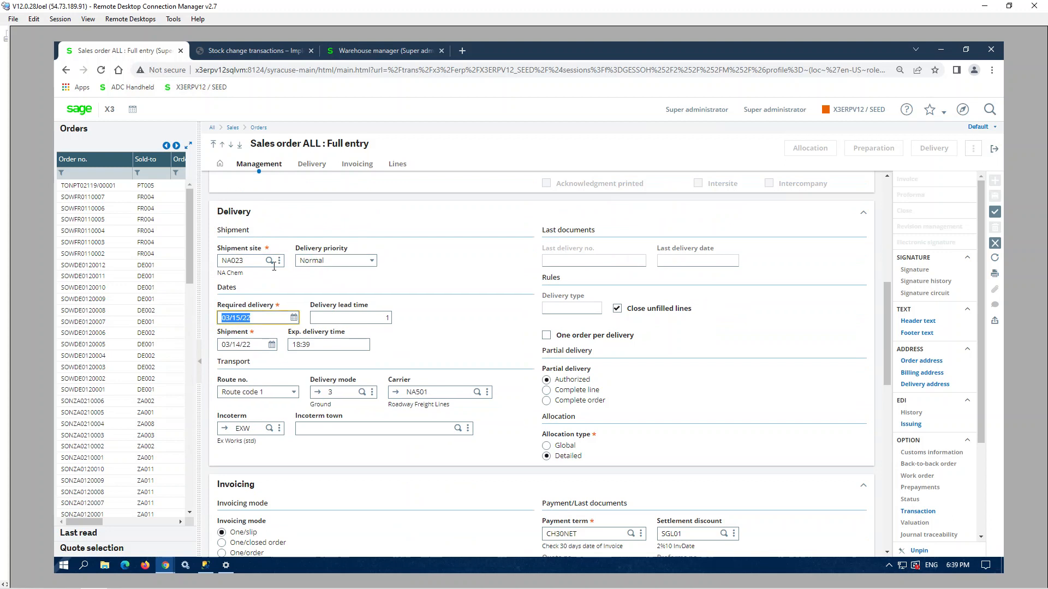
# - Add a sales order line for product BMS125 with an ordered quantity of 10
pyautogui.scroll(-4, 315, 372)
pyautogui.scroll(-5, 316, 373)
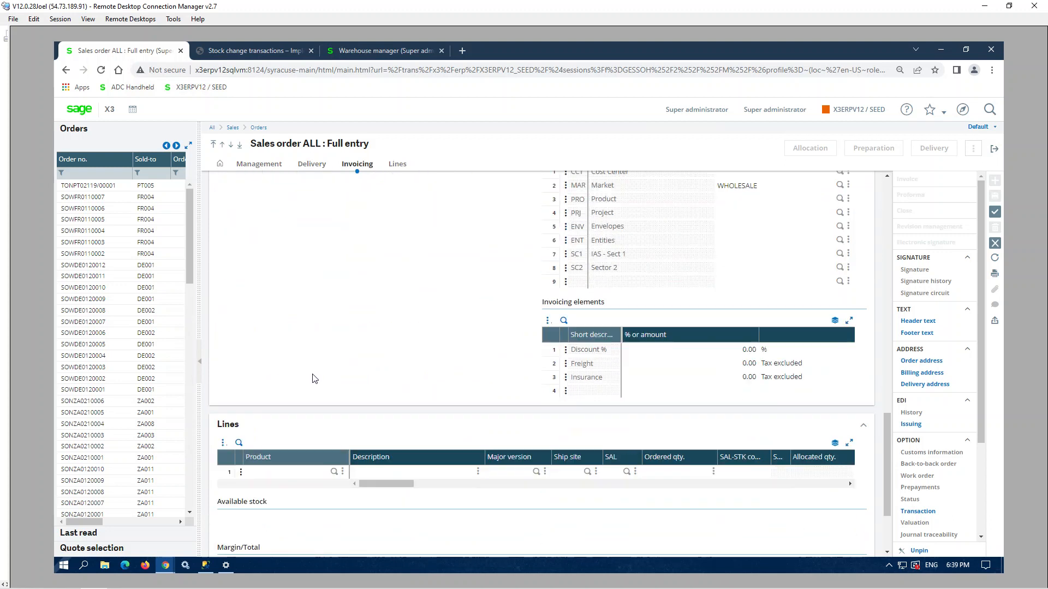
pyautogui.click(266, 473)
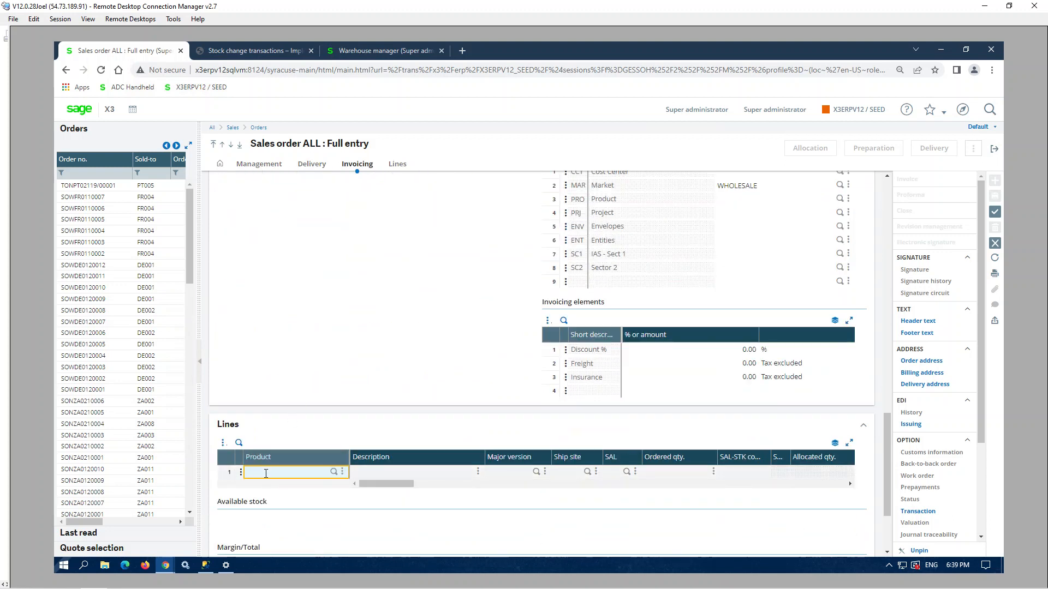
pyautogui.write('bms125')
pyautogui.press('Tab')
pyautogui.press('Tab')
pyautogui.press('Tab')
pyautogui.write('10')
pyautogui.press('Tab')
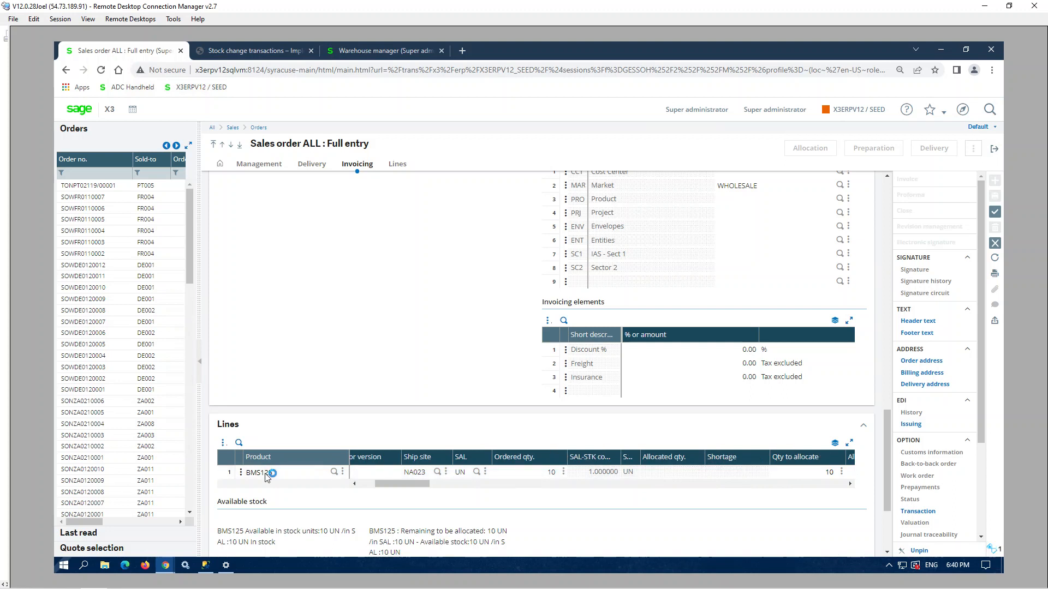
# - Complete the BMS125 line with detailed allocation and a gross price of 25.0000, and create the sales order
pyautogui.press('Tab')
pyautogui.press('Tab')
pyautogui.press('Tab')
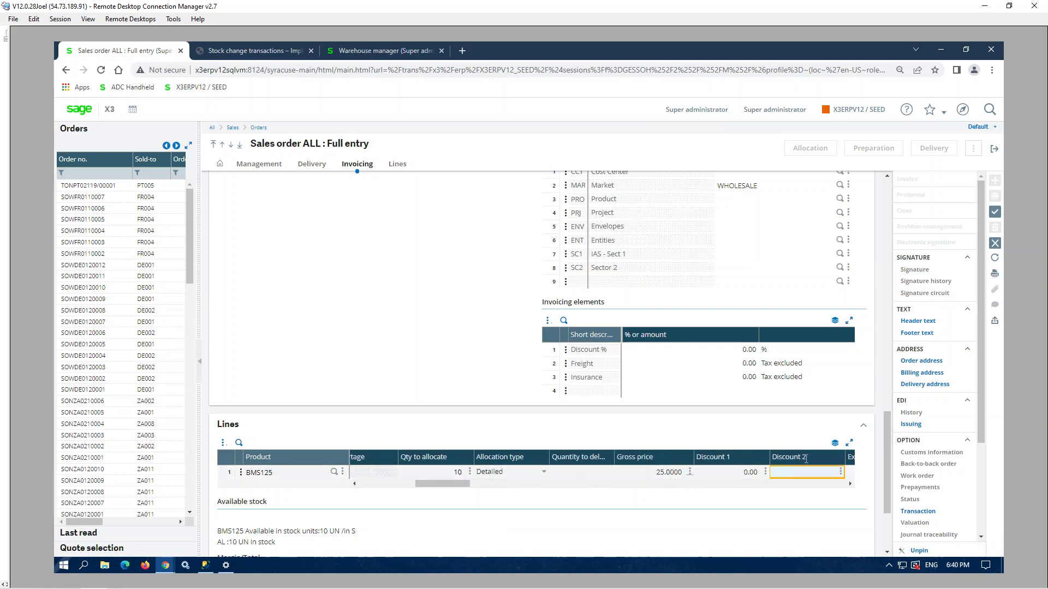
pyautogui.click(995, 212)
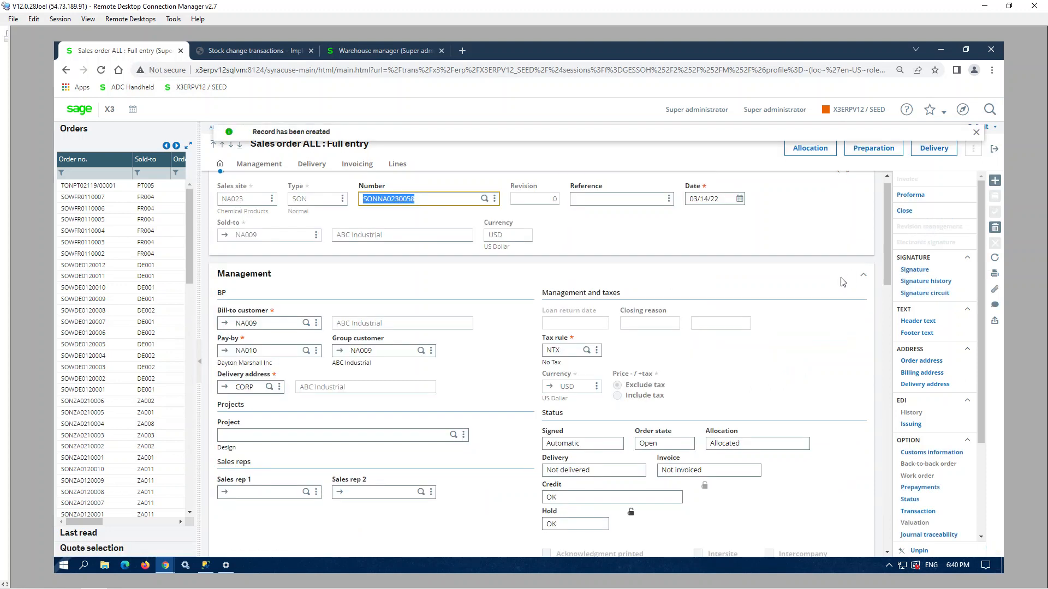
pyautogui.click(434, 279)
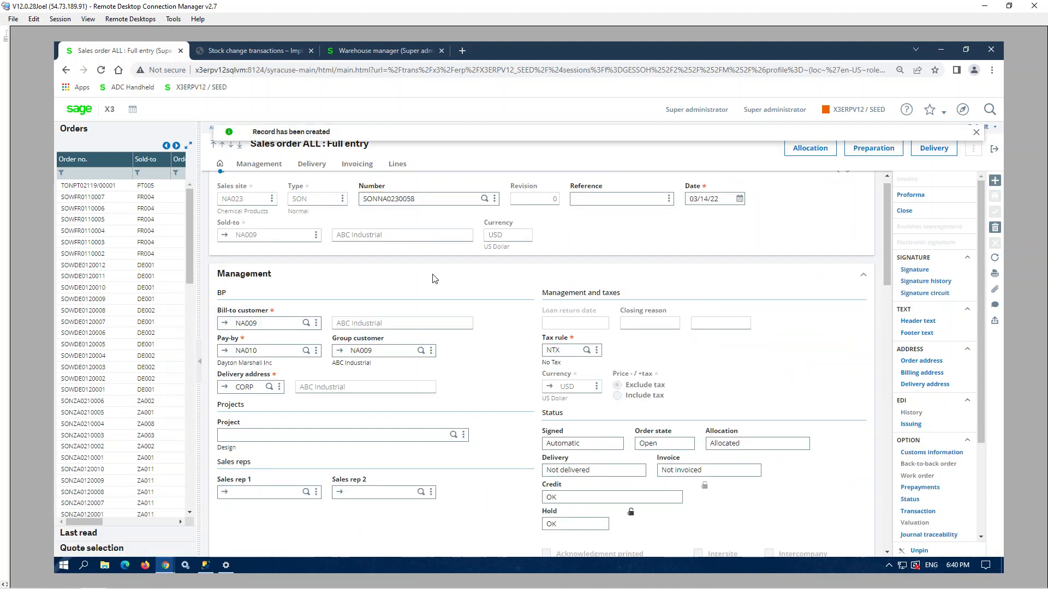
# - Generate a delivery from the sales order with the ALL Full entry transaction and validate it
pyautogui.click(935, 149)
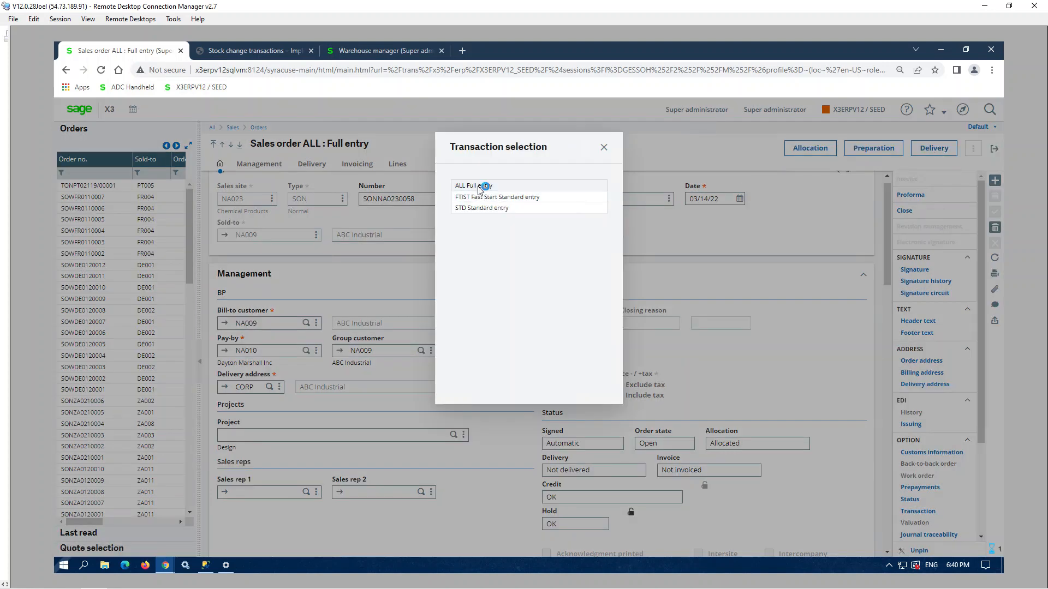
pyautogui.click(478, 186)
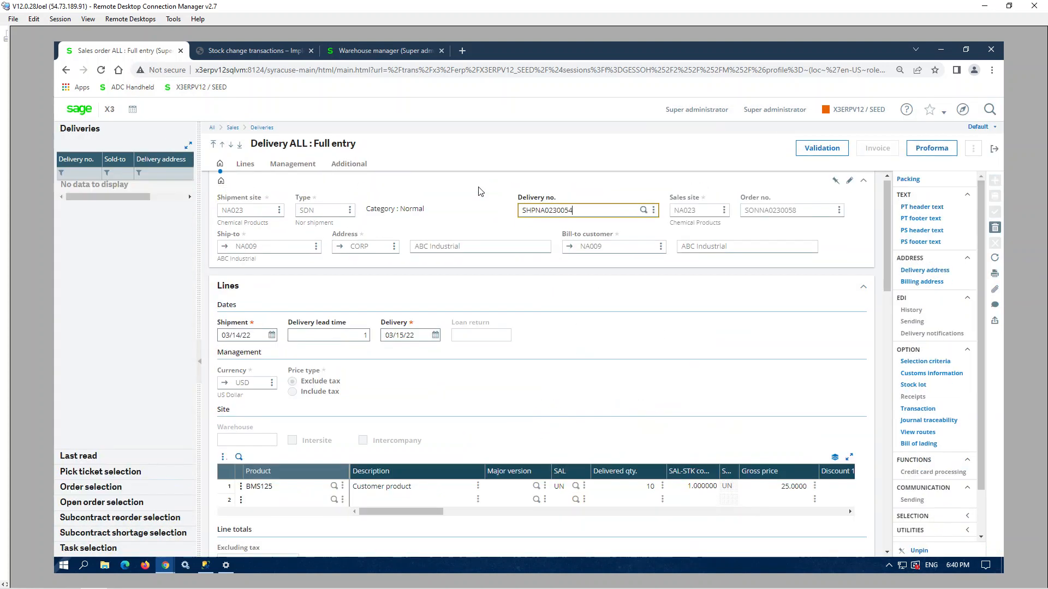
pyautogui.click(826, 152)
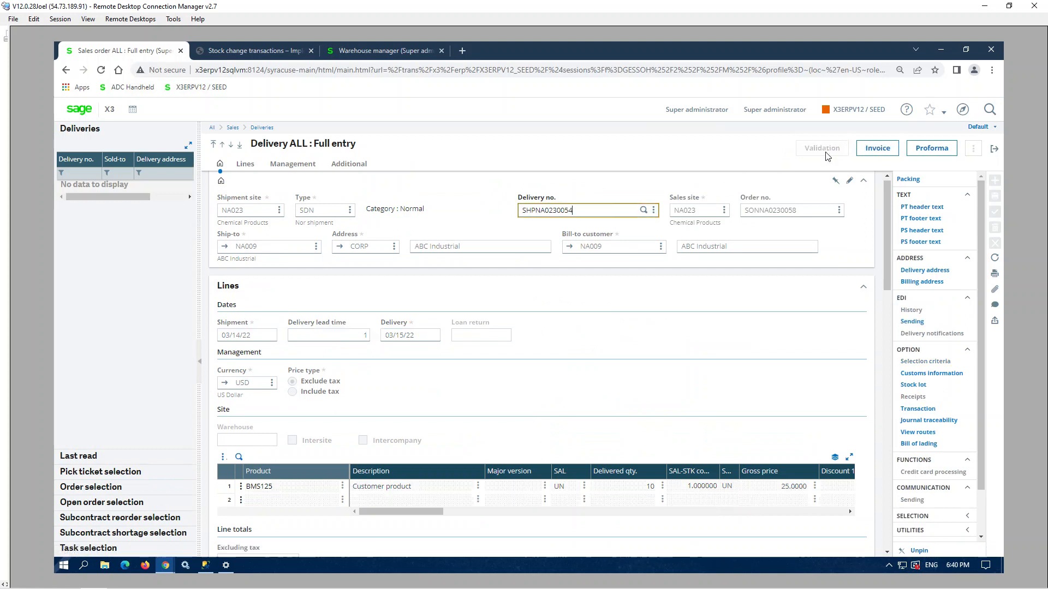
# - Generate a sales invoice from the delivery with the ALL Full entry invoice transaction, post it, and close the validation log
pyautogui.click(876, 150)
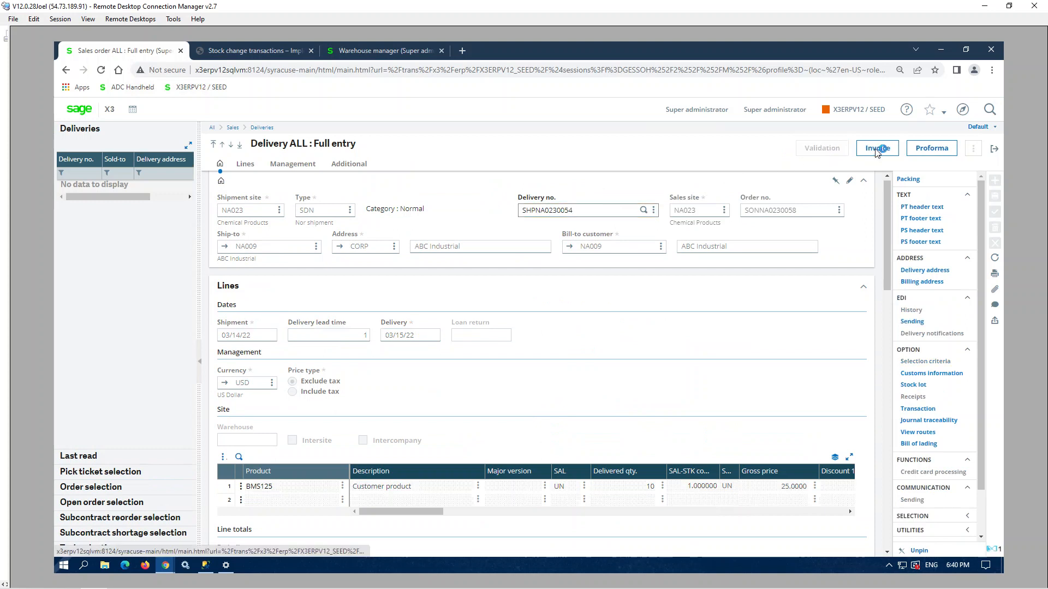
pyautogui.click(491, 188)
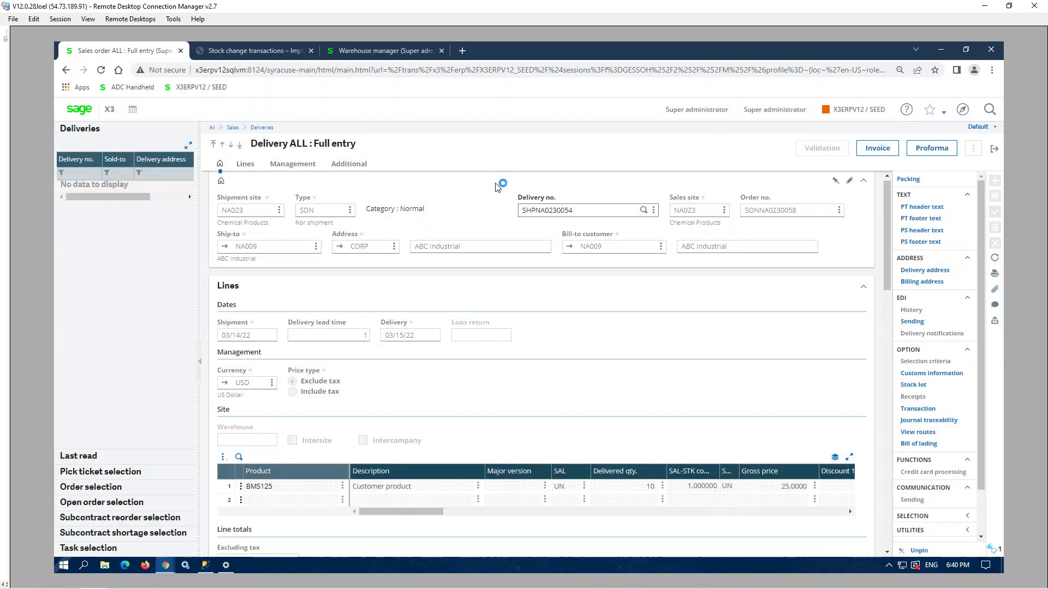
pyautogui.click(936, 149)
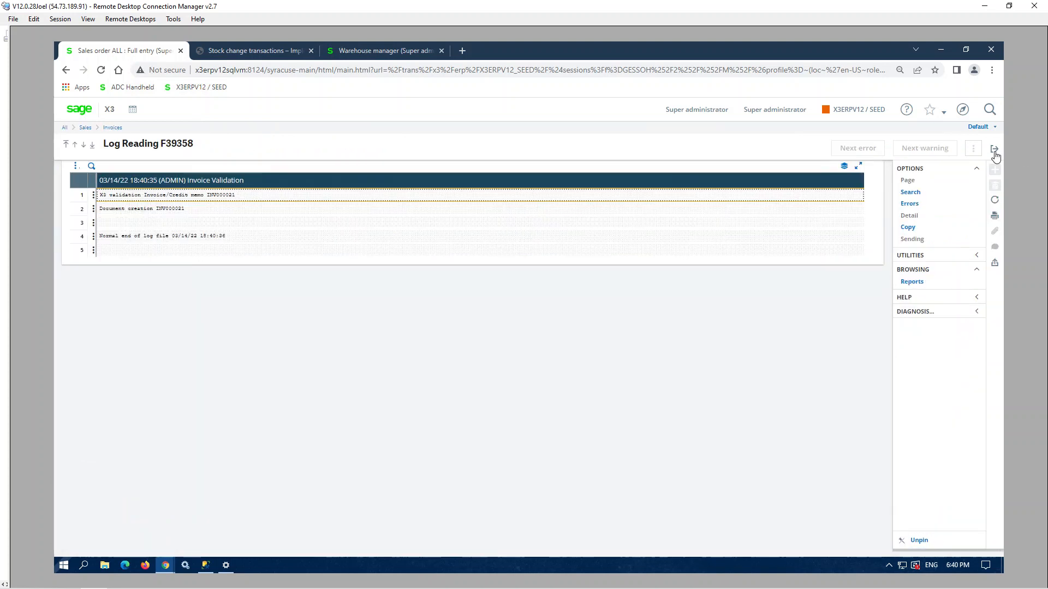
pyautogui.click(994, 151)
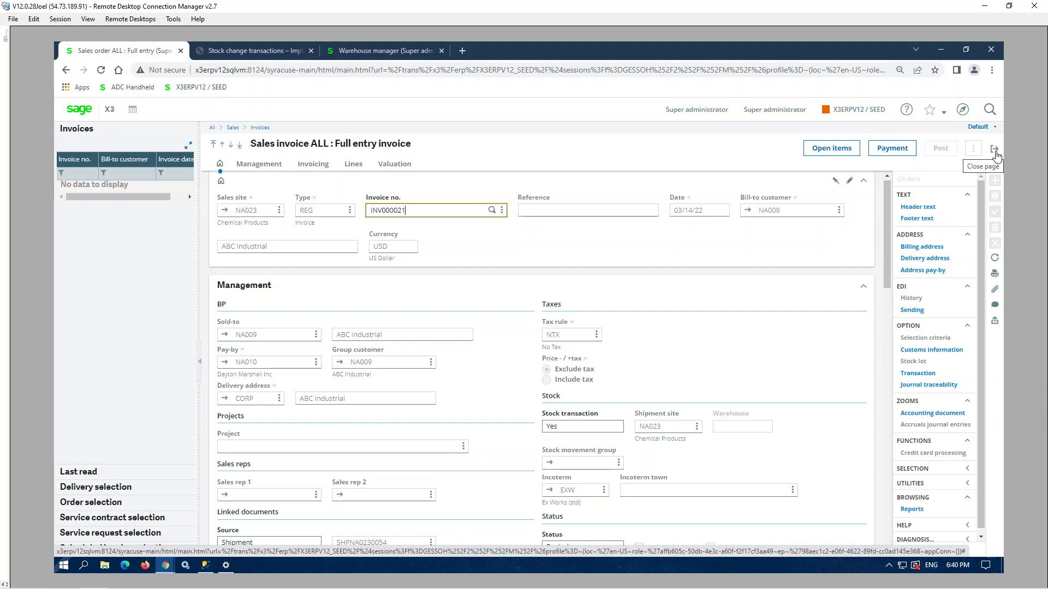
# - Close the posted sales invoice and the sales order it came from
pyautogui.click(994, 155)
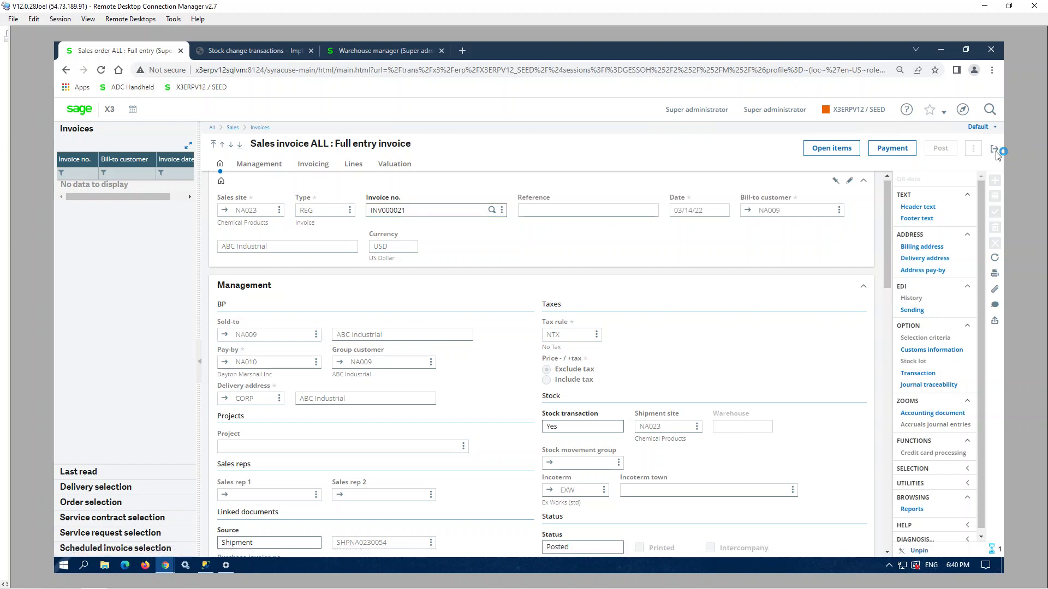
pyautogui.click(994, 152)
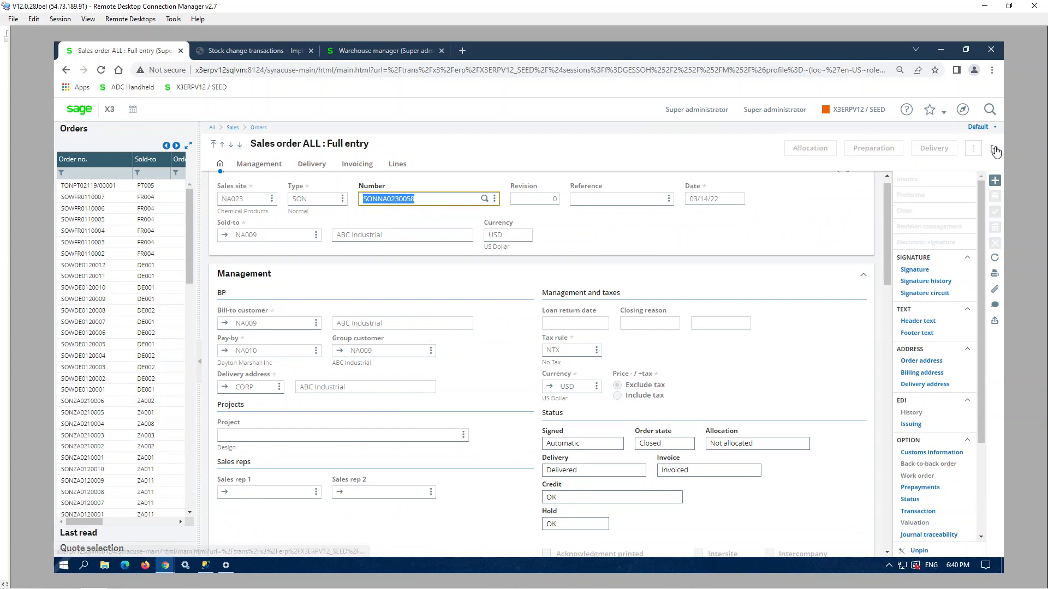
pyautogui.click(995, 151)
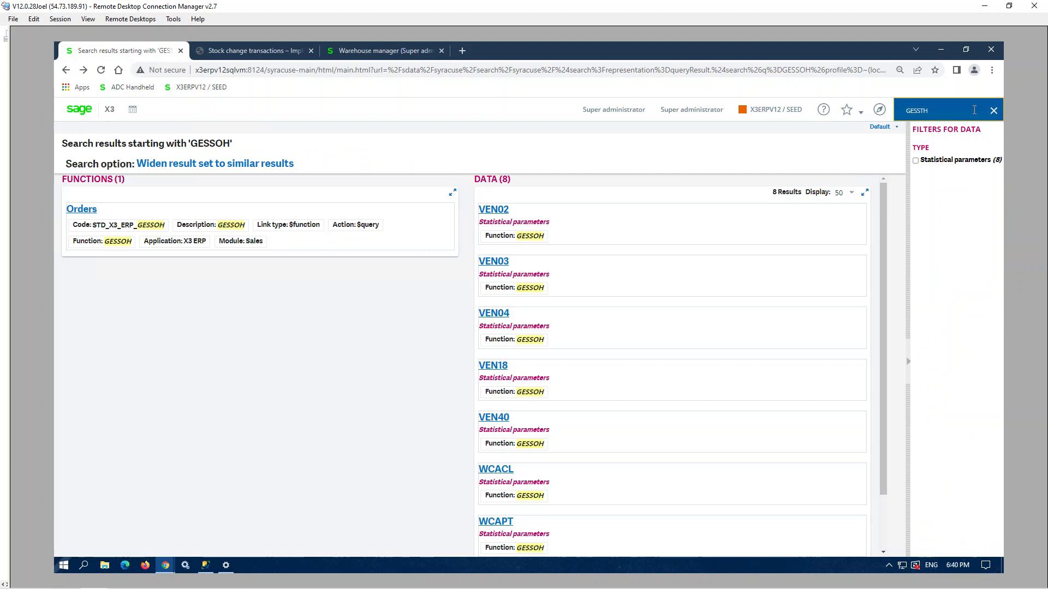
pyautogui.press('Return')
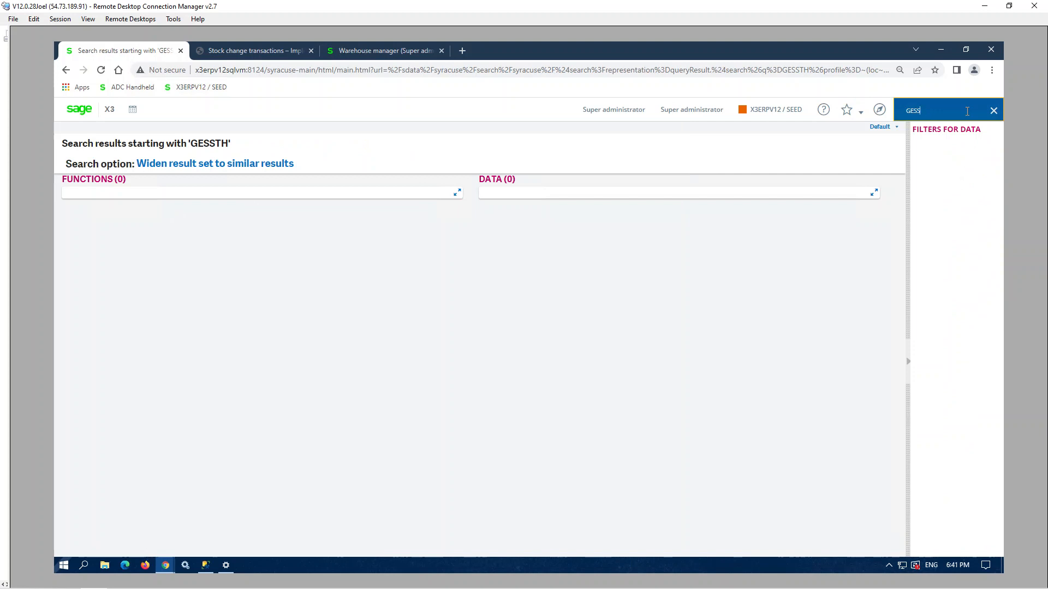
pyautogui.press('BackSpace')
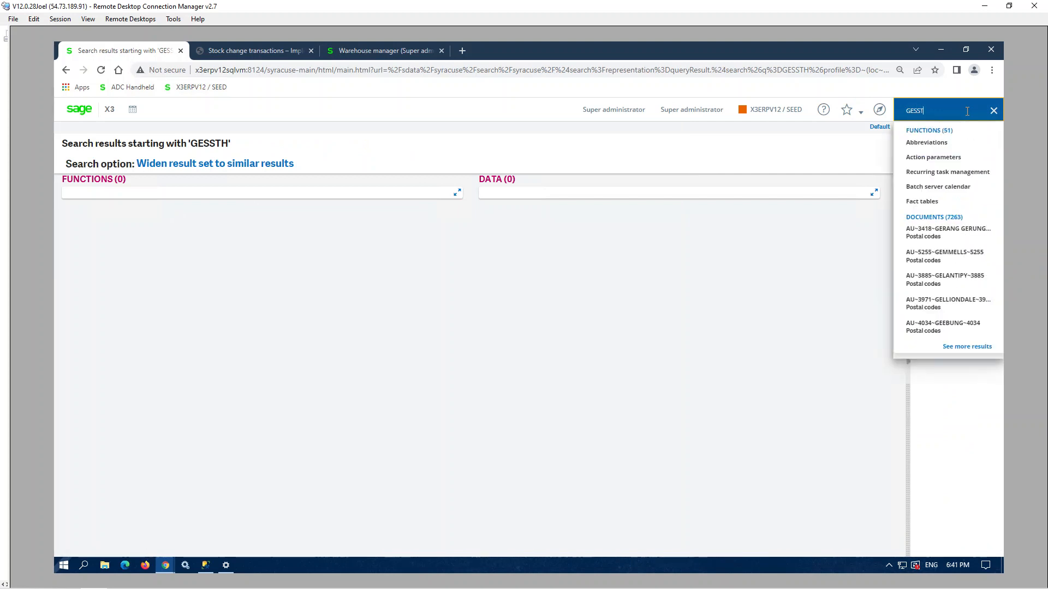
pyautogui.press('Return')
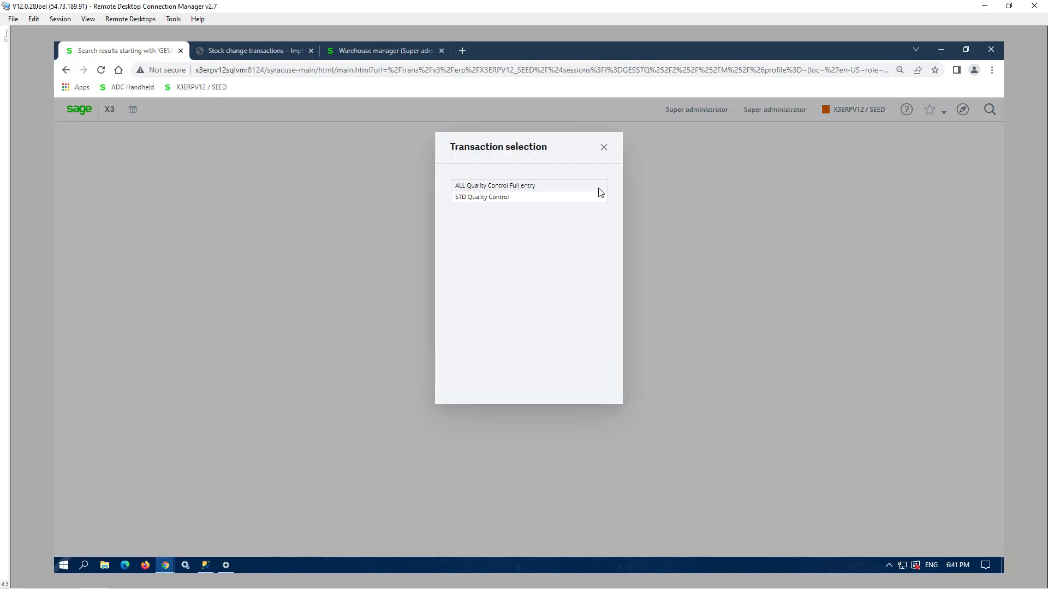
pyautogui.click(494, 186)
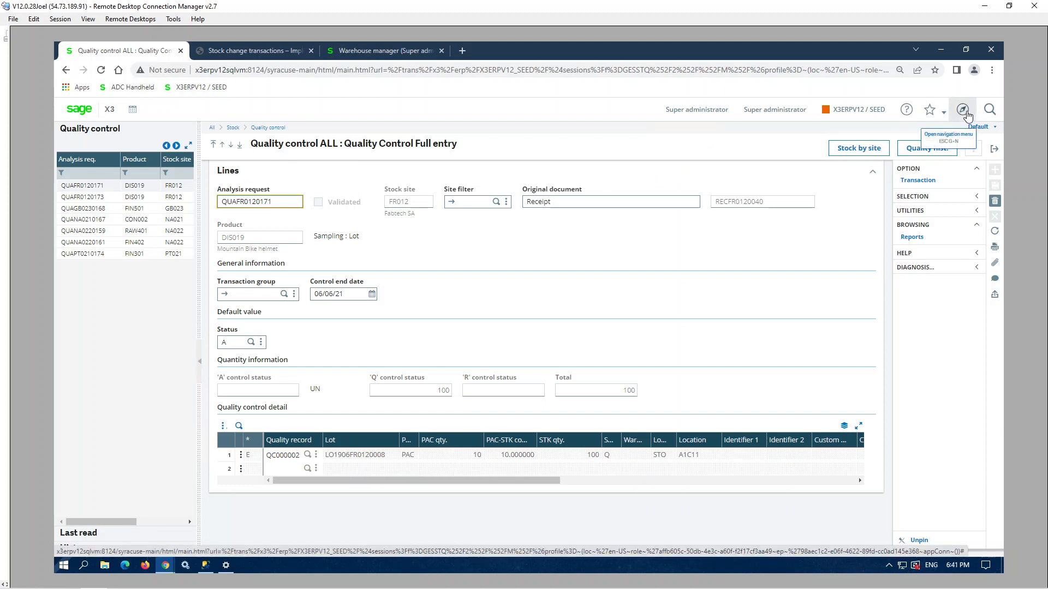
# - Open the Customer returns function (GESSRH) with the ALL Full entry transaction
pyautogui.click(988, 111)
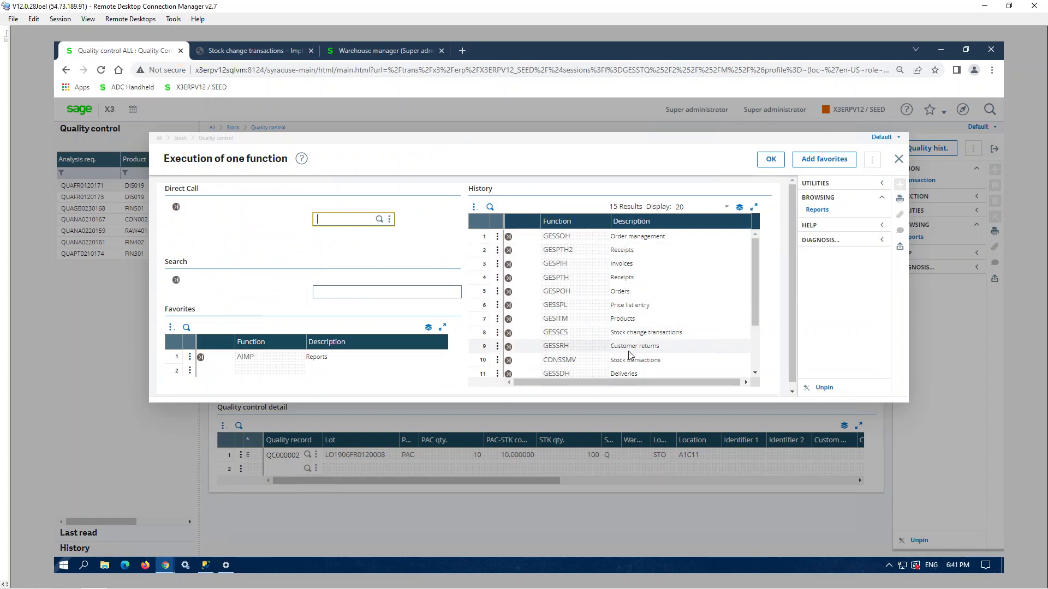
pyautogui.click(509, 348)
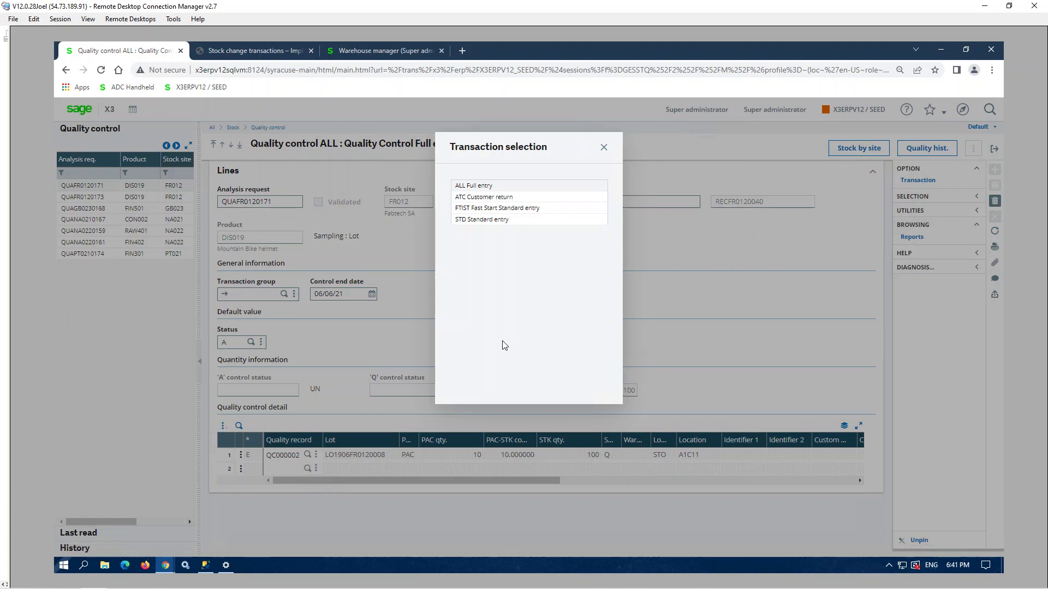
pyautogui.click(466, 186)
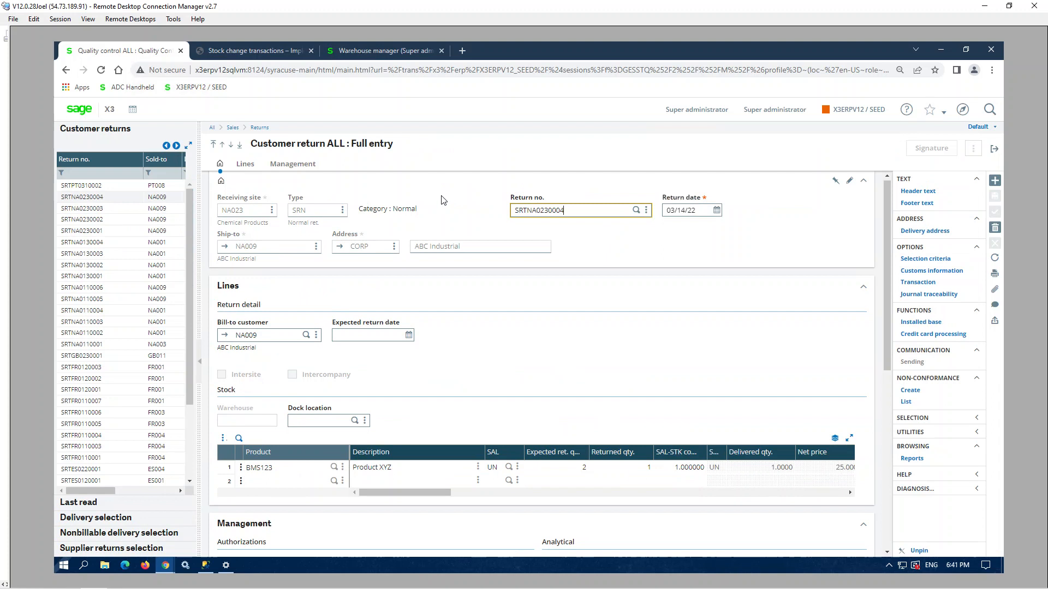
# - Start a new customer return with receiving site NA023, type SRN and ship-to customer NA009
pyautogui.click(993, 183)
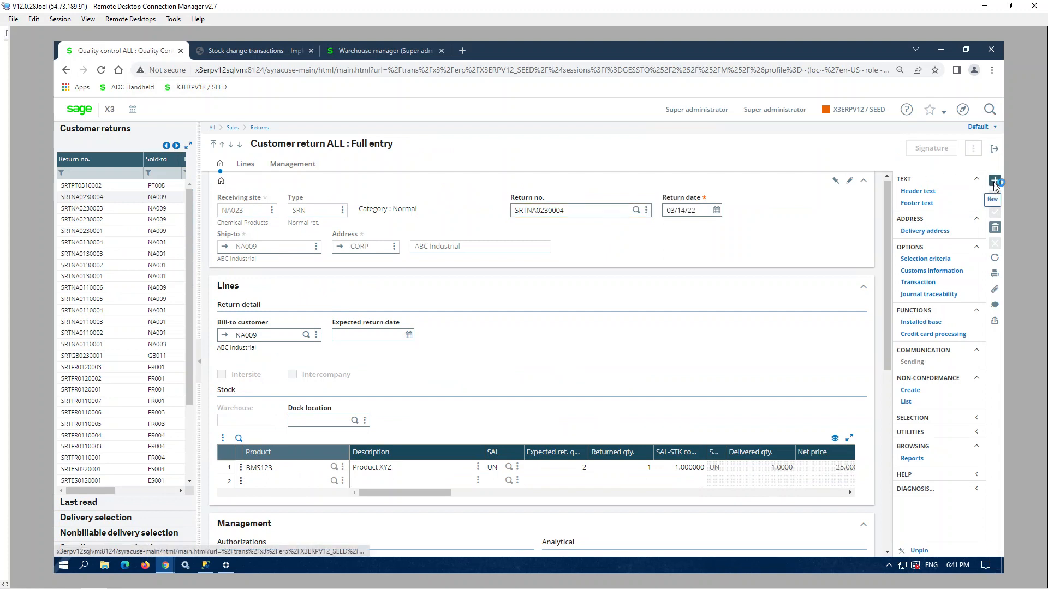
pyautogui.write('NA023')
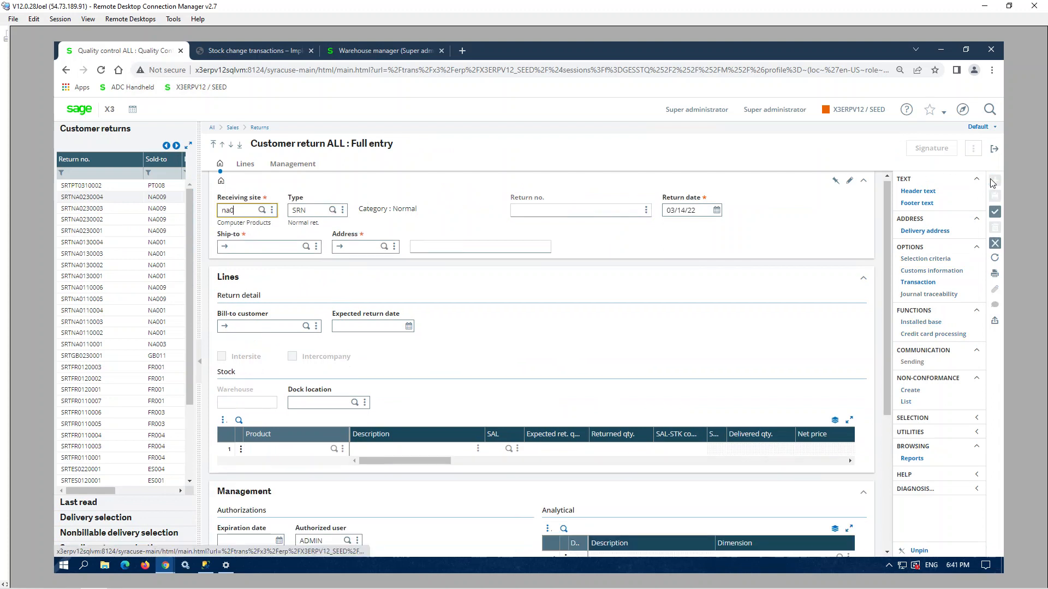
pyautogui.press('Tab')
pyautogui.press('Tab')
pyautogui.press('Tab')
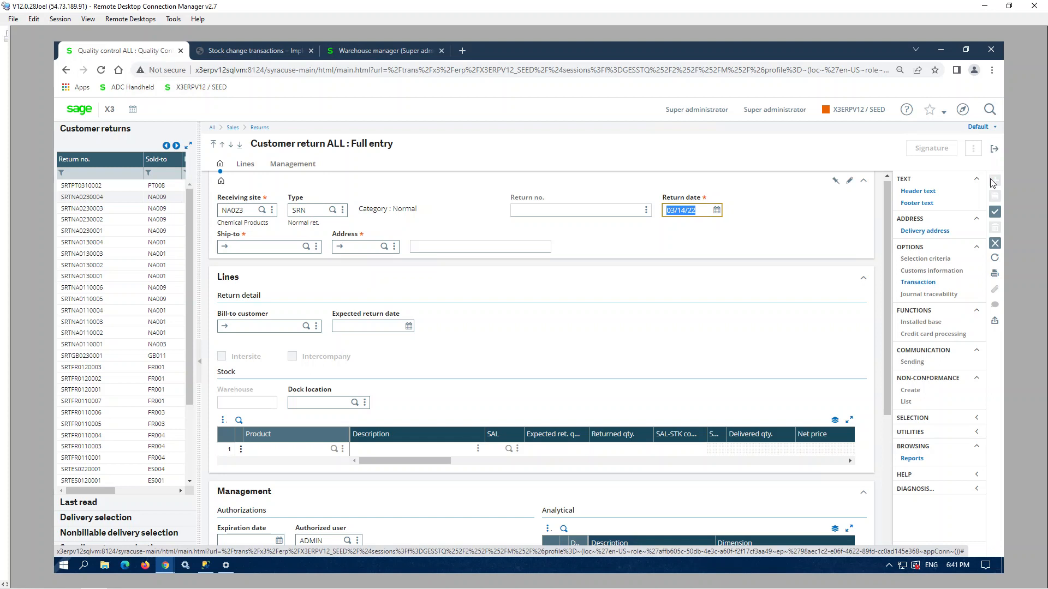
pyautogui.write('na009')
pyautogui.press('Tab')
pyautogui.press('Tab')
pyautogui.press('Tab')
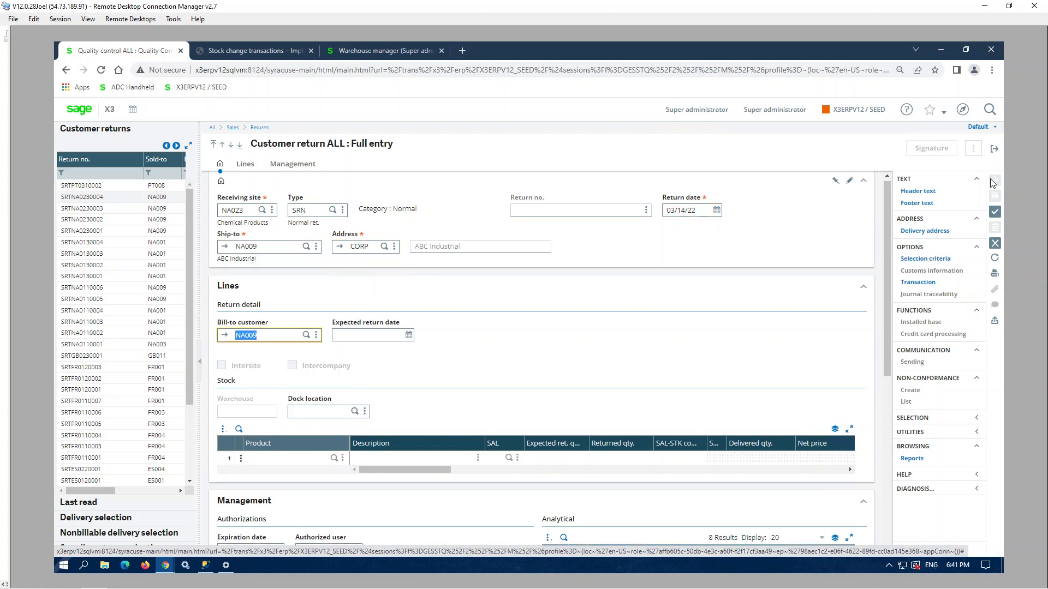
pyautogui.press('Tab')
# - Add the most recent BMS125 delivery to the return and set its returned quantity to 6
pyautogui.click(85, 523)
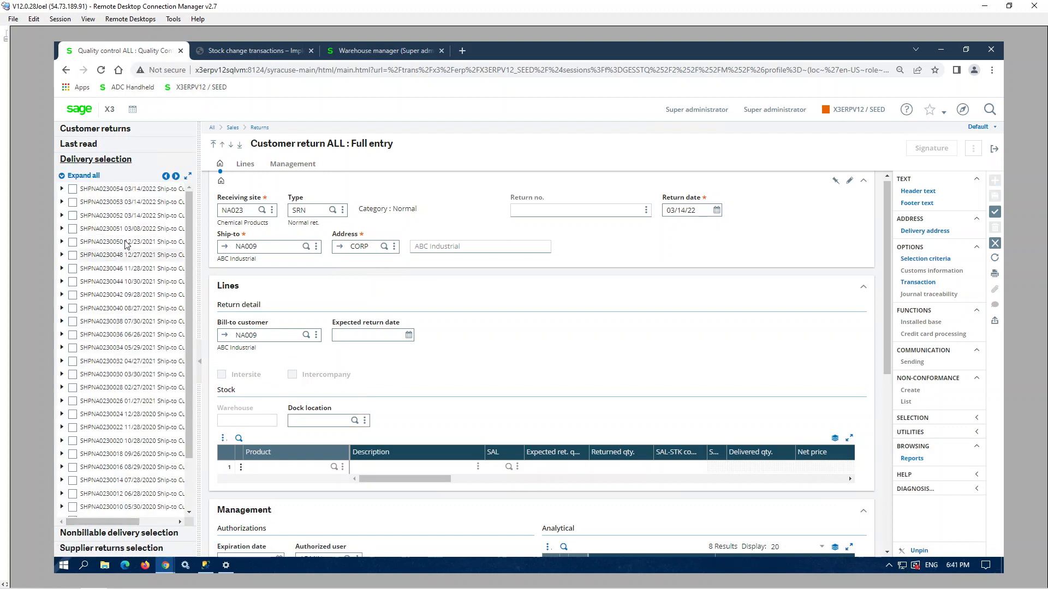
pyautogui.click(72, 190)
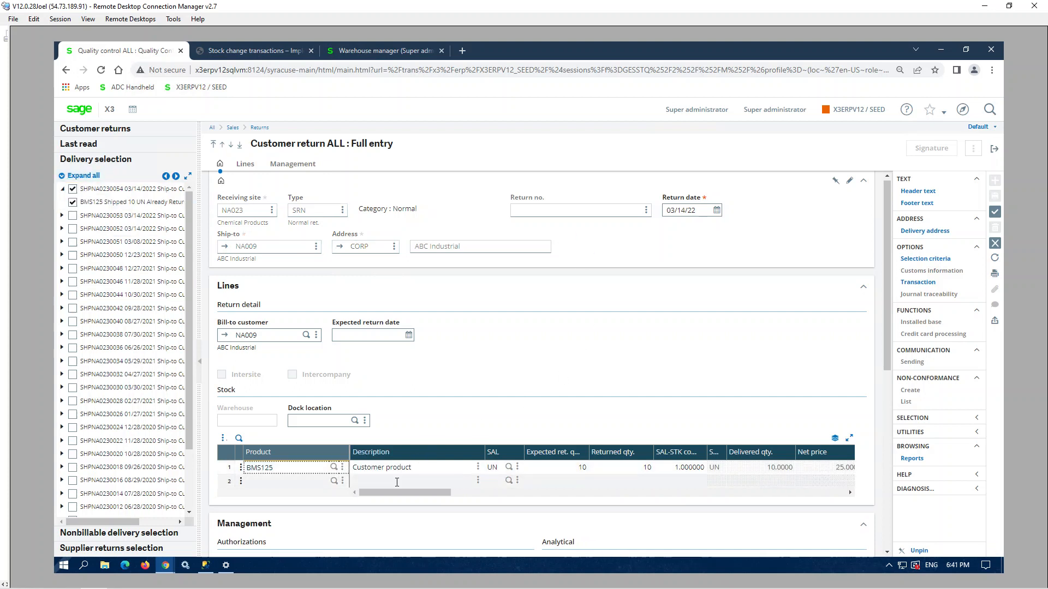
pyautogui.click(604, 467)
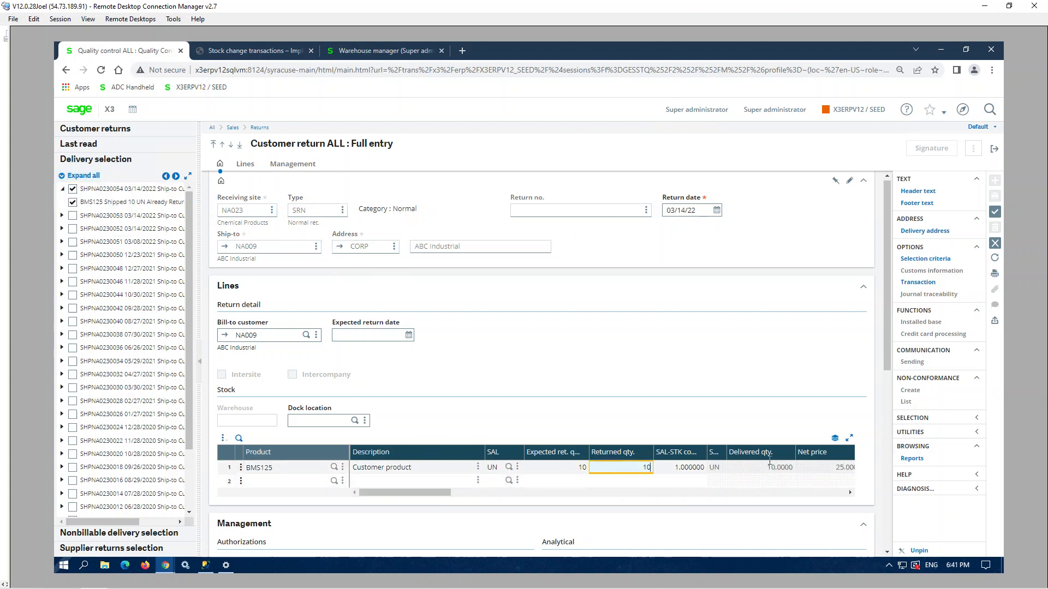
pyautogui.write('6')
pyautogui.press('Tab')
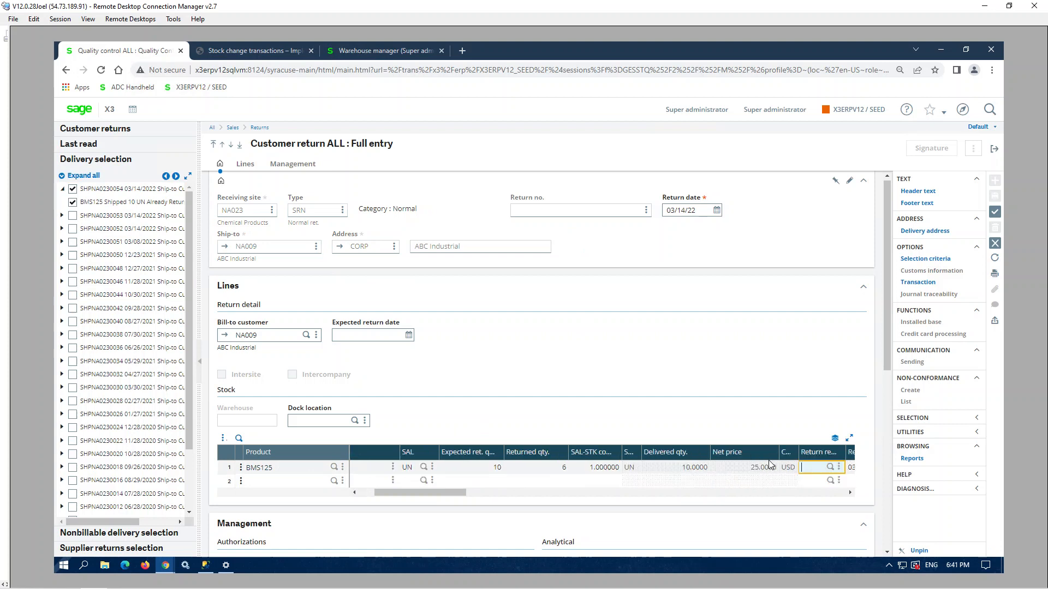
# - Set the BMS125 line's return reason to DEF (Defect), keeping its stock update, status and location defaults
pyautogui.click(753, 464)
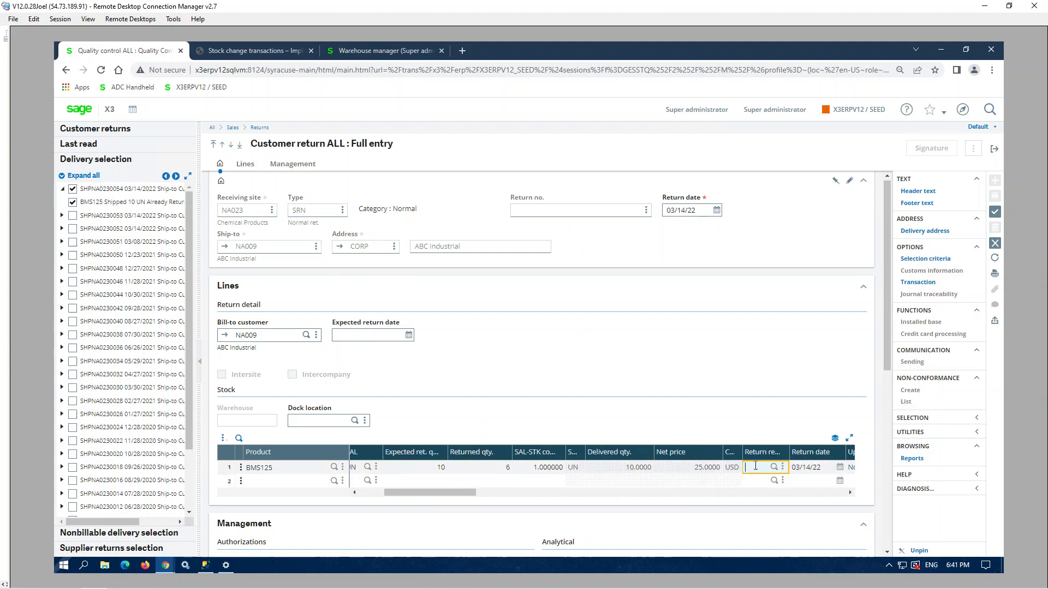
pyautogui.click(773, 467)
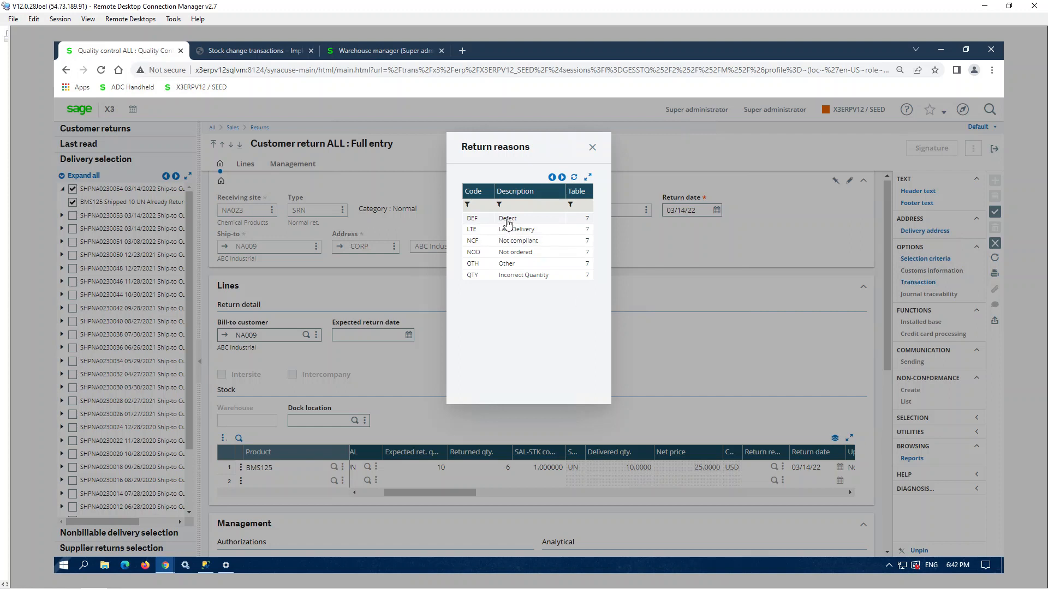
pyautogui.click(508, 219)
pyautogui.press('Tab')
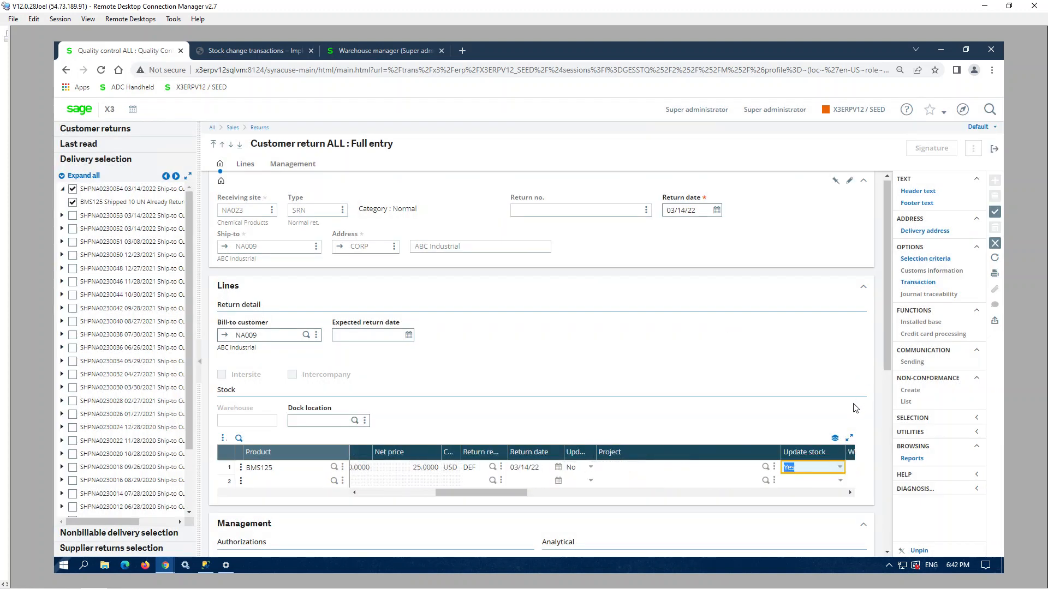
pyautogui.click(851, 468)
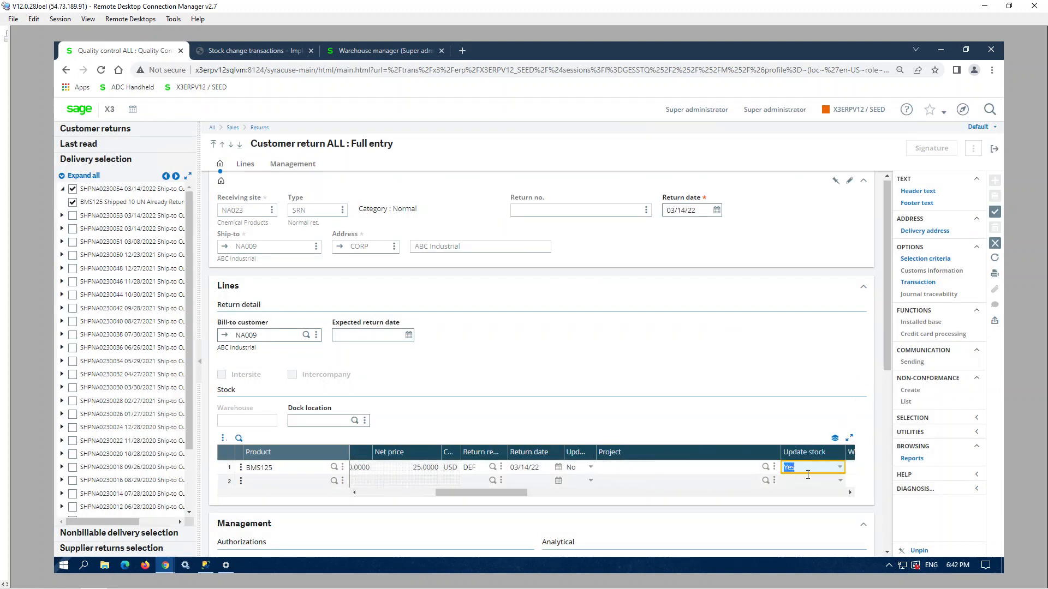
pyautogui.press('Tab')
pyautogui.press('Tab')
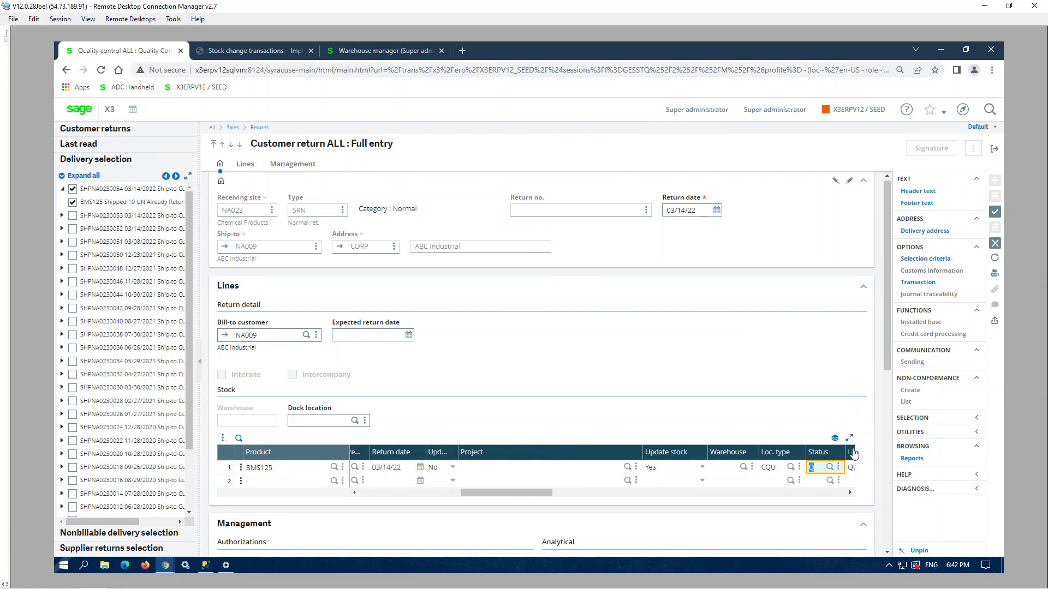
pyautogui.press('Tab')
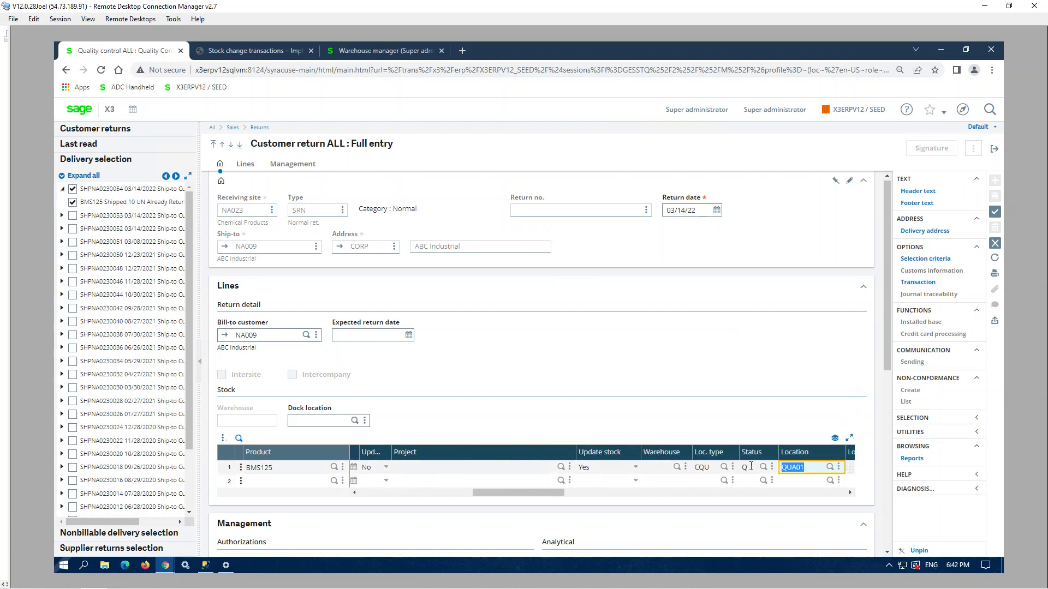
# - Create the customer return, then close the label printing page without printing and leave Customer returns
pyautogui.click(998, 214)
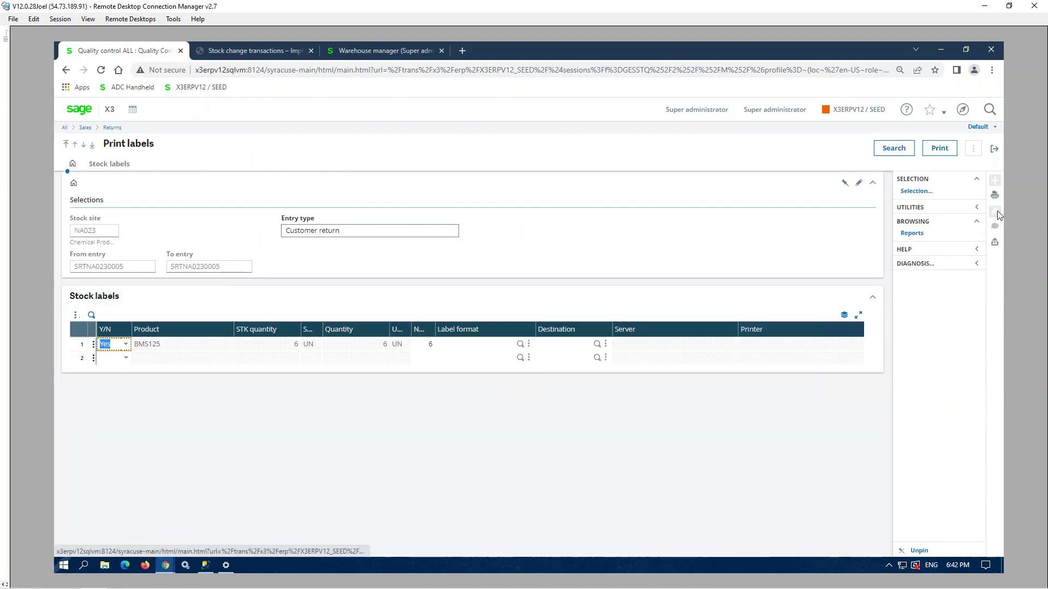
pyautogui.click(993, 151)
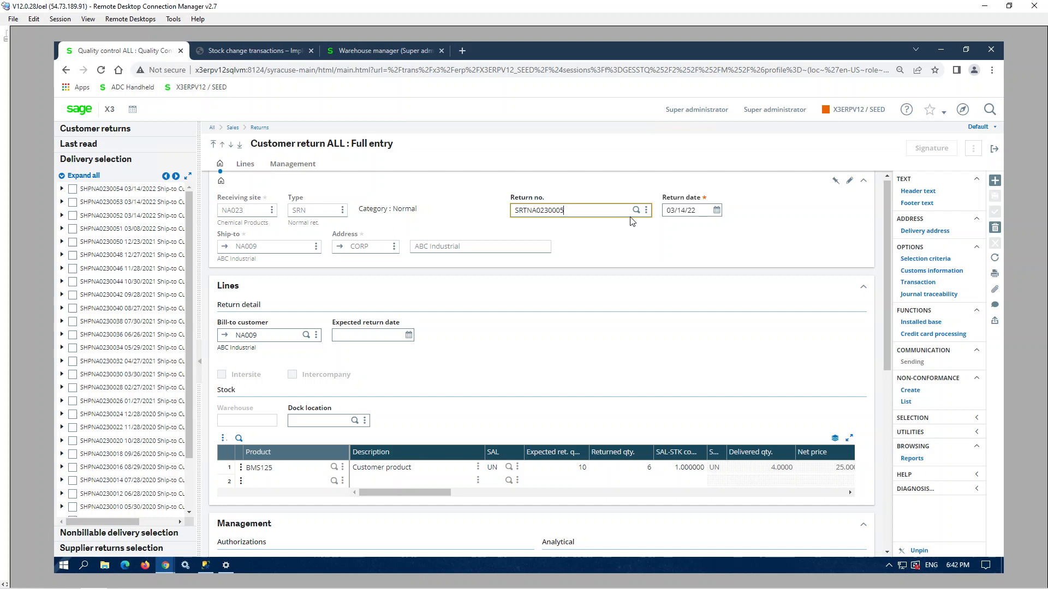
pyautogui.click(994, 149)
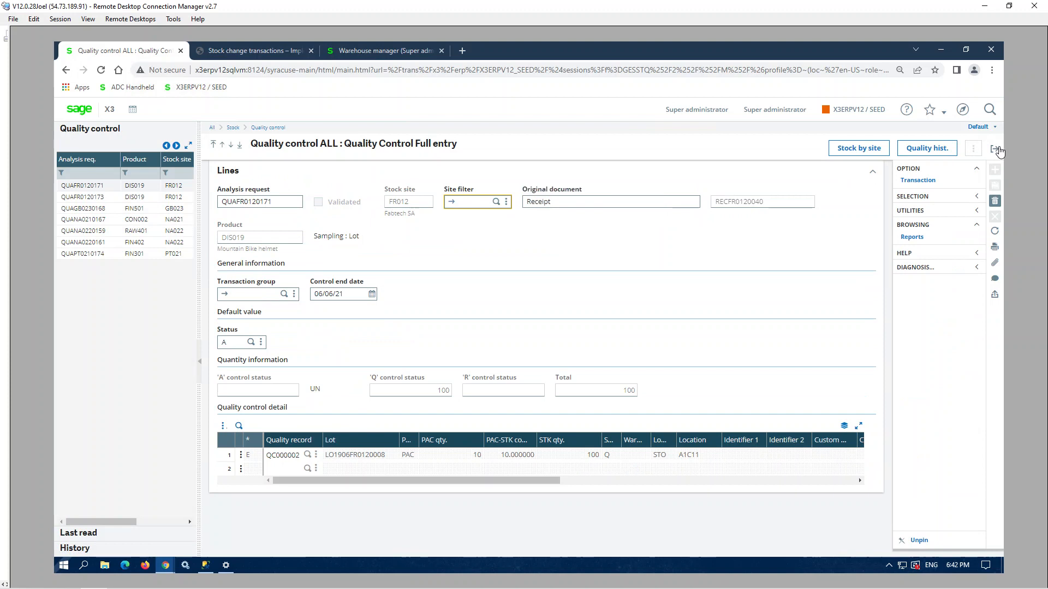
# - Close Quality control and open Stock change transactions (GESSCS) with the CHS Status change transaction
pyautogui.click(993, 149)
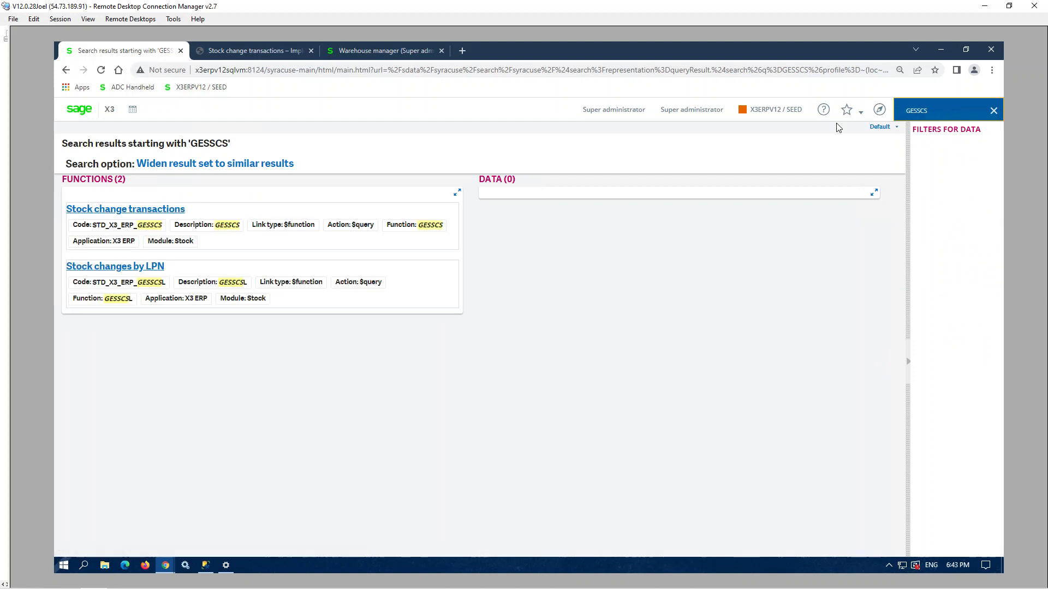
pyautogui.click(104, 210)
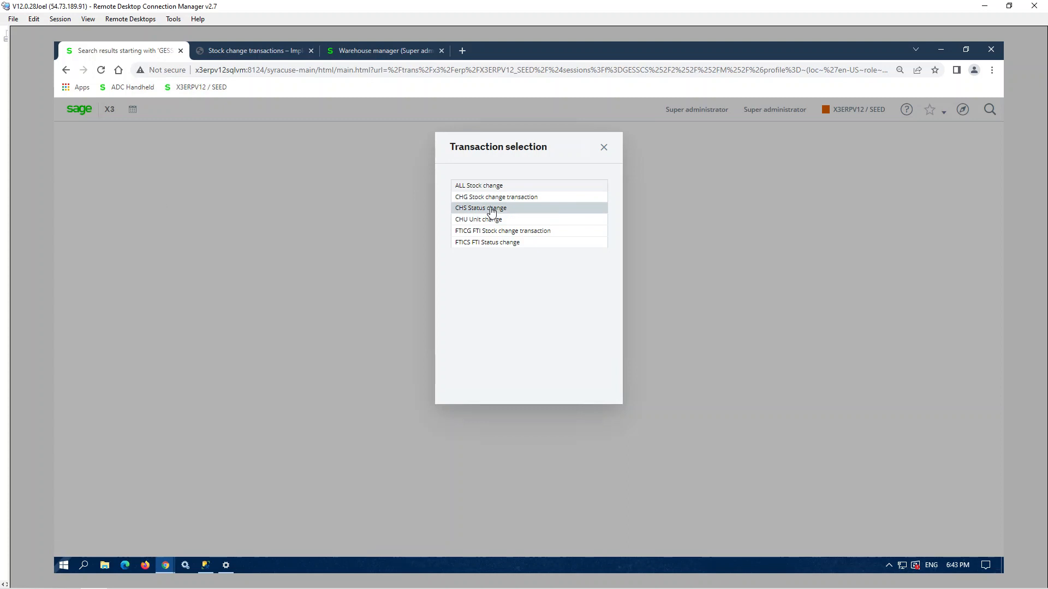
pyautogui.click(491, 212)
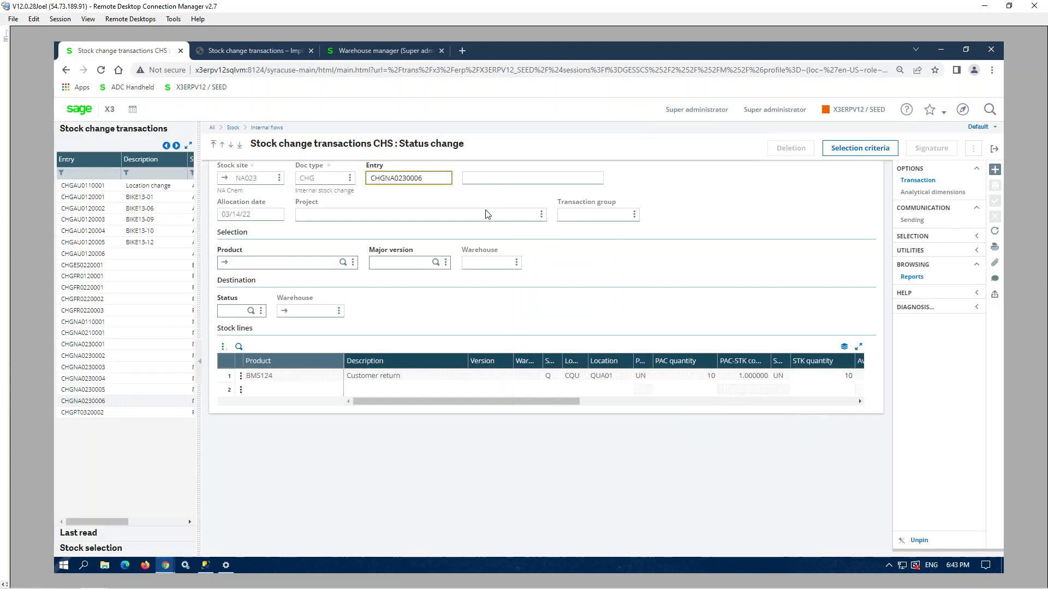
# - Start a new stock change entry for site NA023 with document type CHG
pyautogui.click(994, 170)
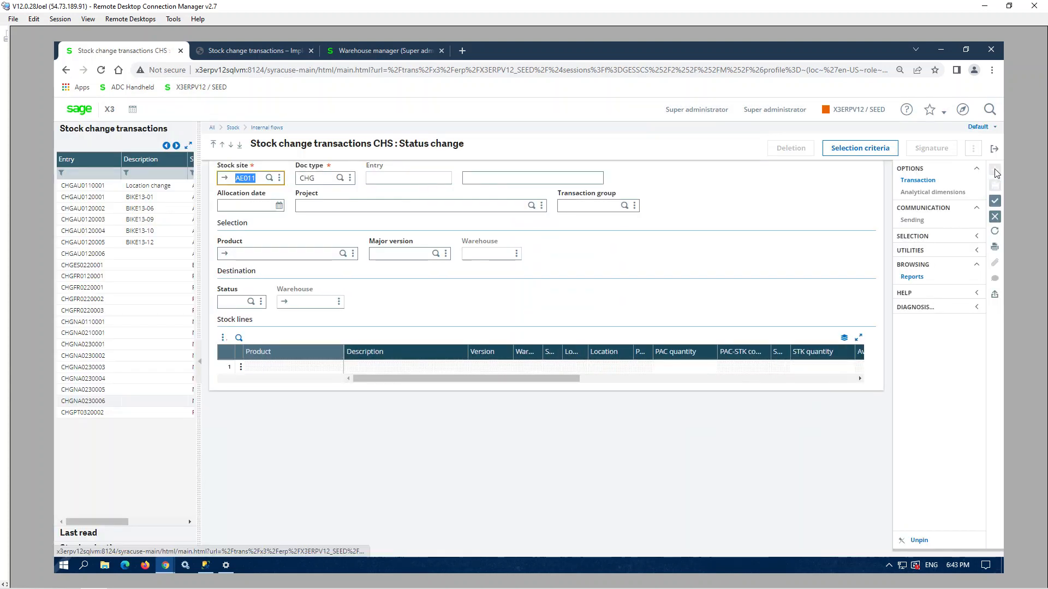
pyautogui.write('NA023')
pyautogui.press('Tab')
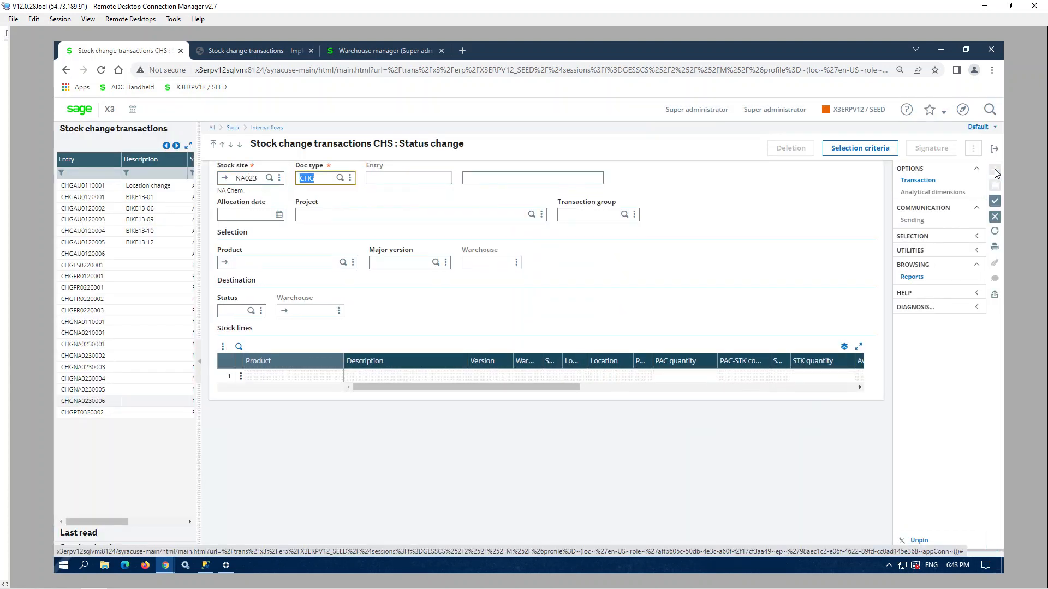
pyautogui.press('Tab')
pyautogui.press('Tab')
pyautogui.press('Tab')
pyautogui.press('Tab')
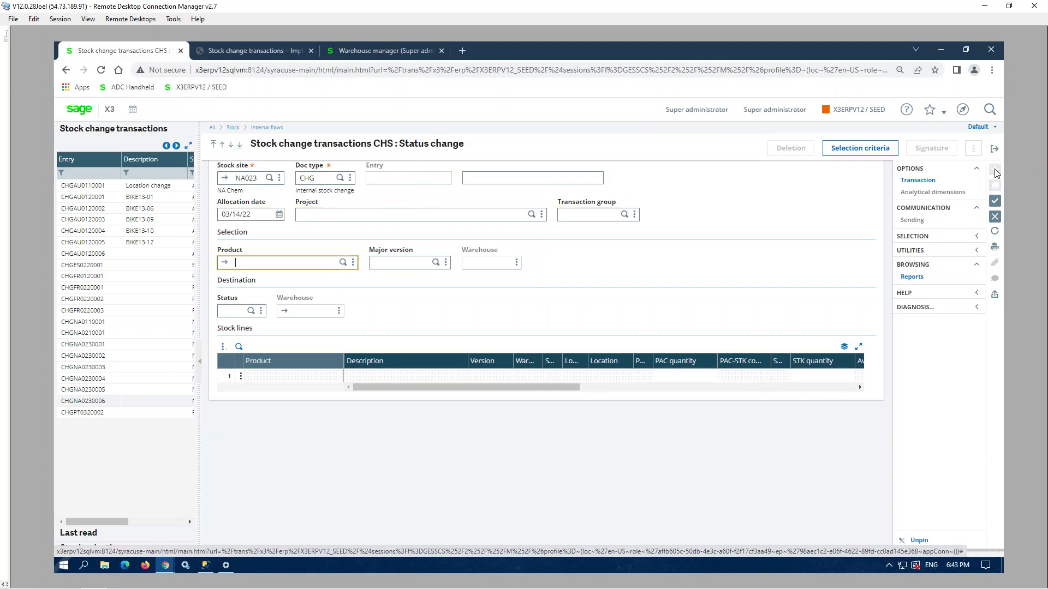
# - Set the selection product to BMS125 and add its available stock as a line of the status change
pyautogui.press('Tab')
pyautogui.hotkey('shift', 'Tab')
pyautogui.write('bms125')
pyautogui.press('Tab')
pyautogui.press('Tab')
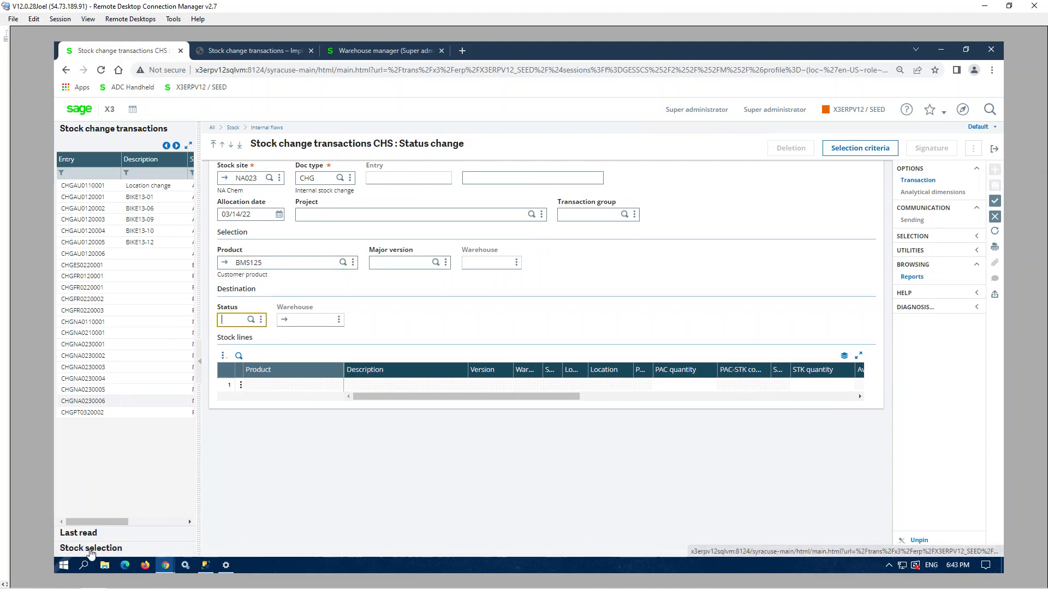
pyautogui.click(90, 550)
pyautogui.click(65, 218)
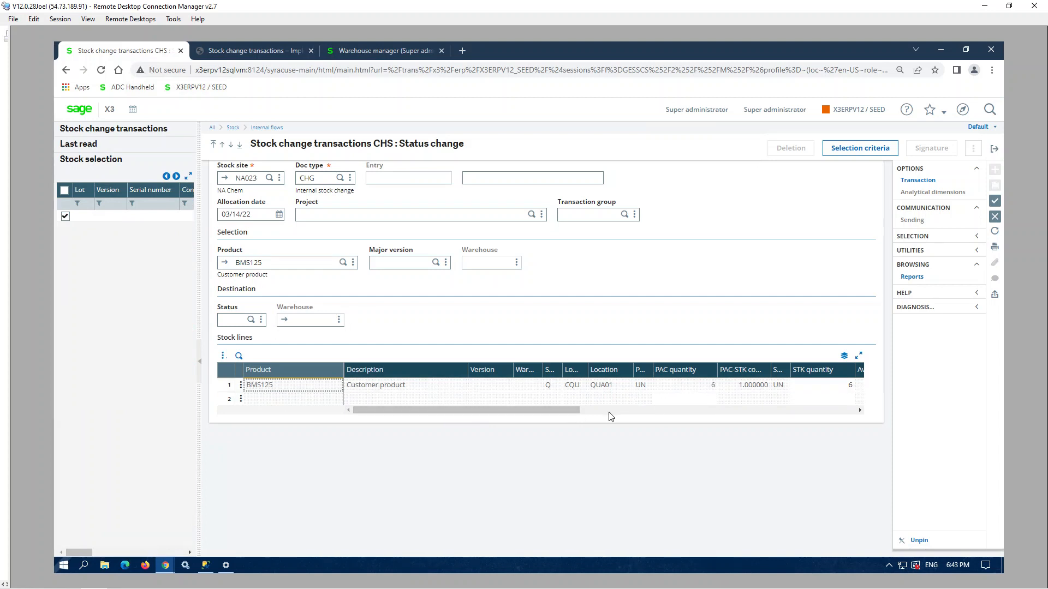
# - Set the destination status of the BMS125 stock line to A and acknowledge the message
pyautogui.moveTo(568, 411); pyautogui.dragTo(818, 410)
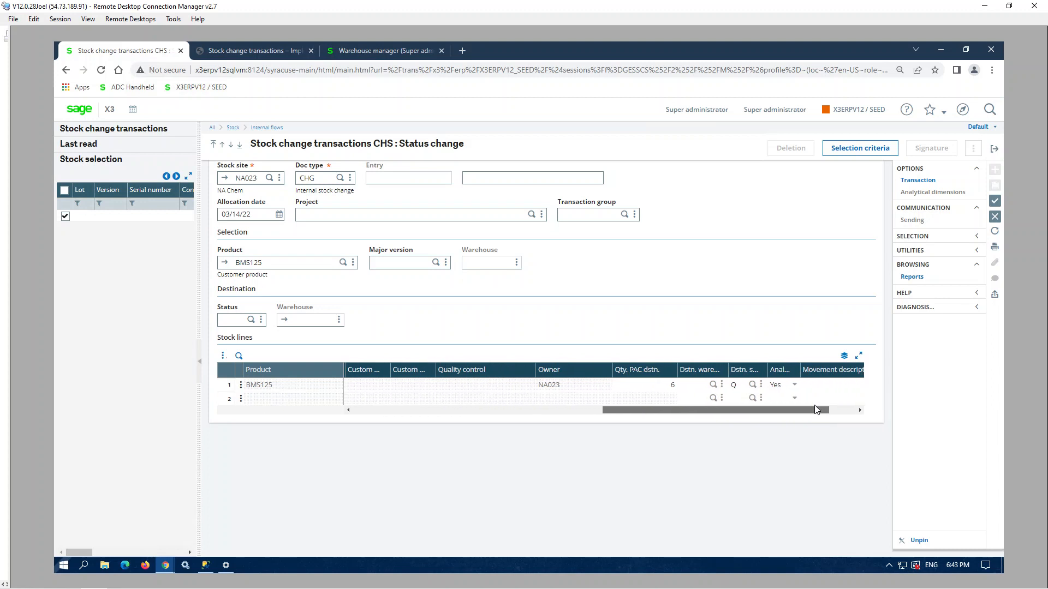
pyautogui.click(744, 385)
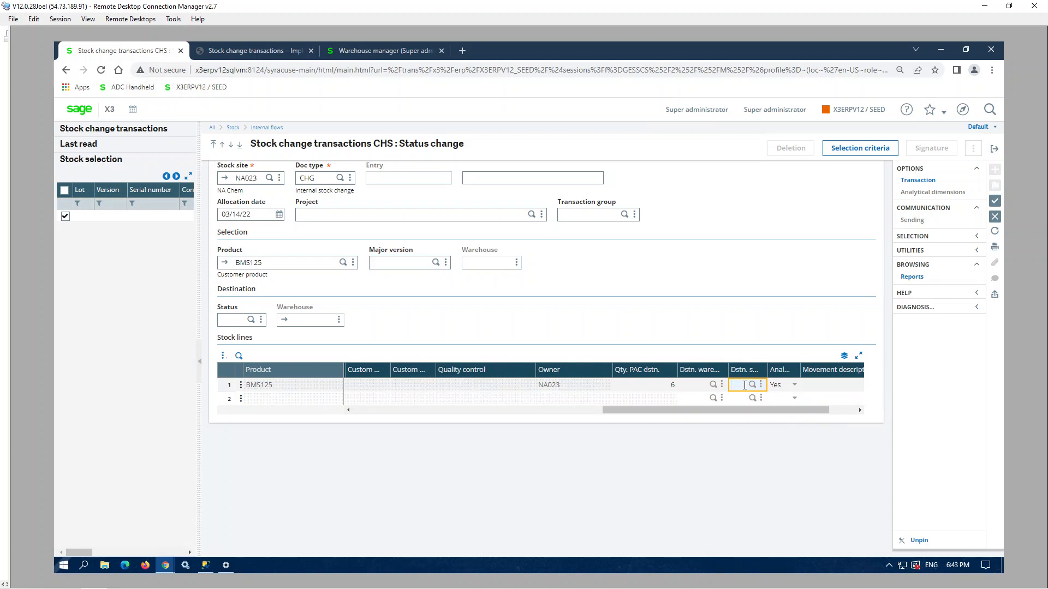
pyautogui.write('A')
pyautogui.press('Tab')
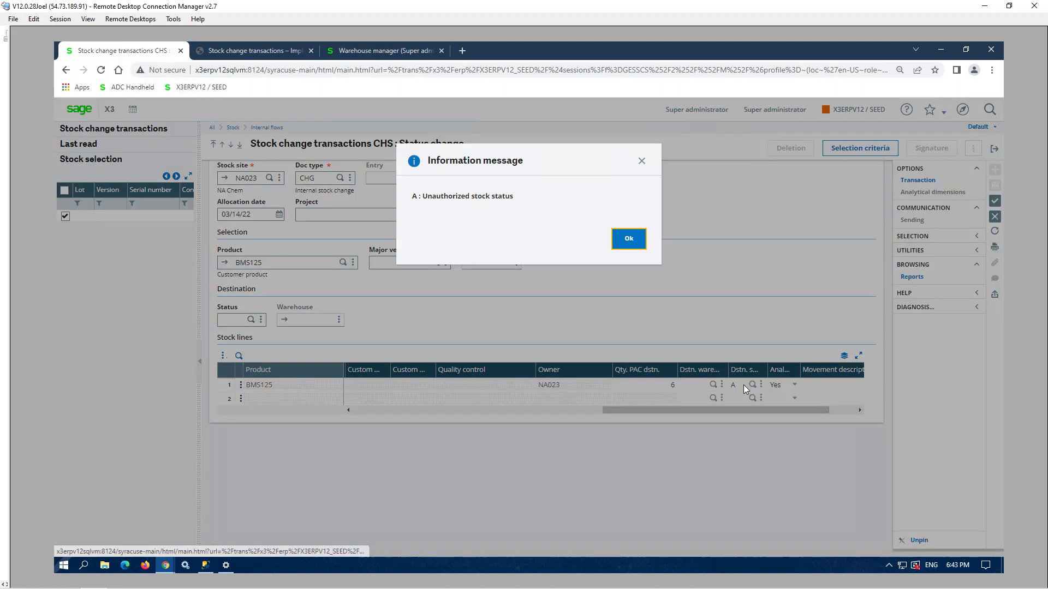
pyautogui.click(628, 238)
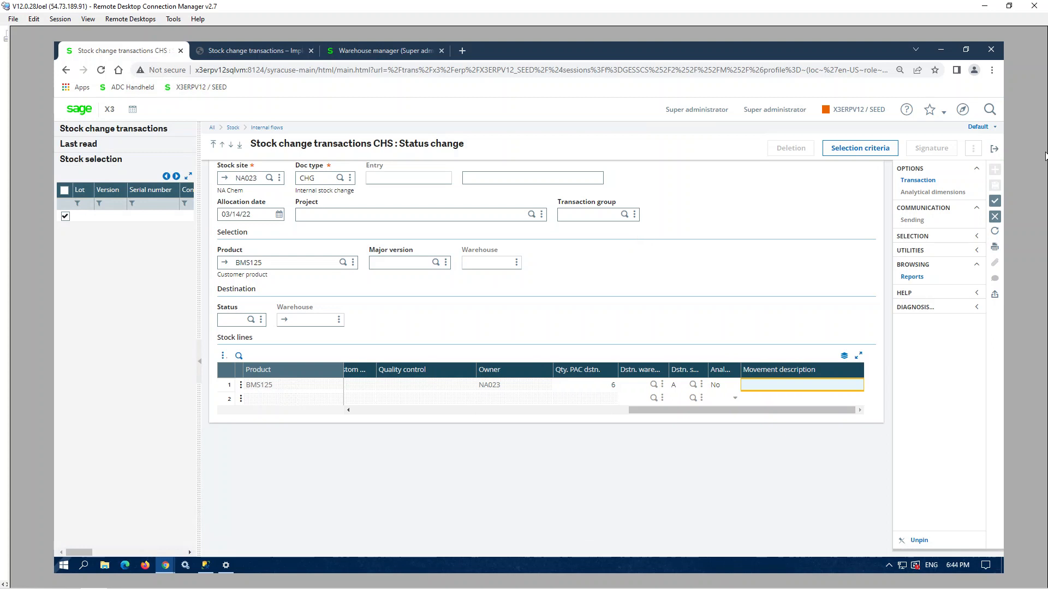
# - Create the stock status change, then close its log and leave Stock change transactions
pyautogui.click(993, 202)
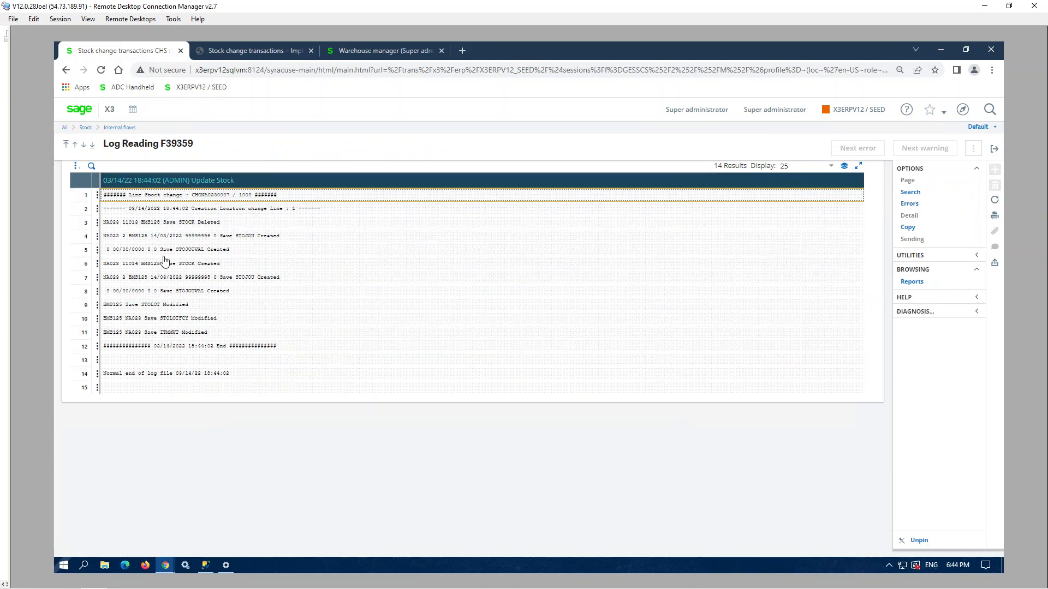
pyautogui.click(994, 149)
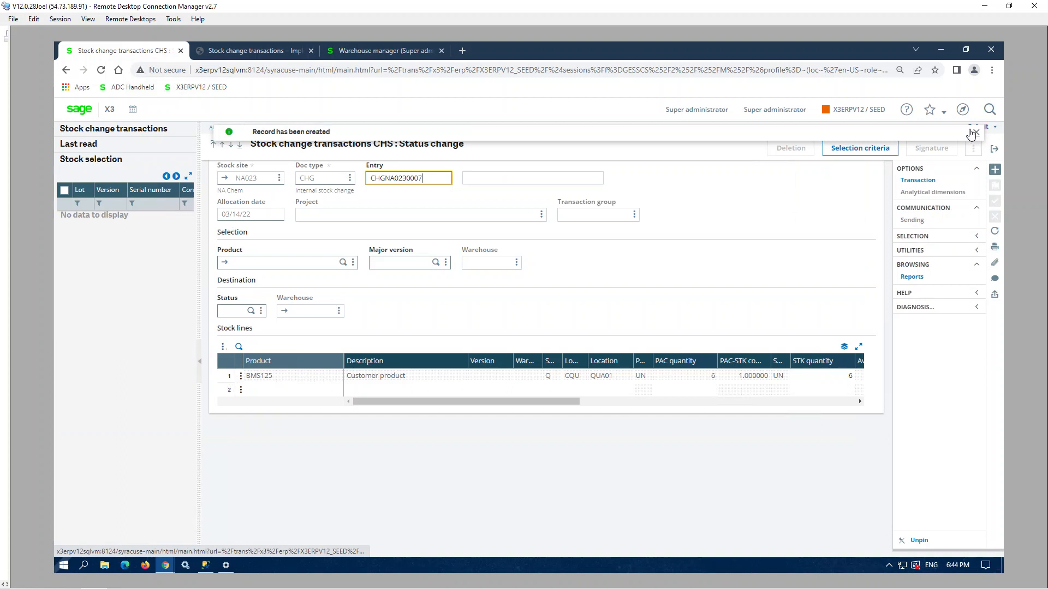
pyautogui.click(995, 150)
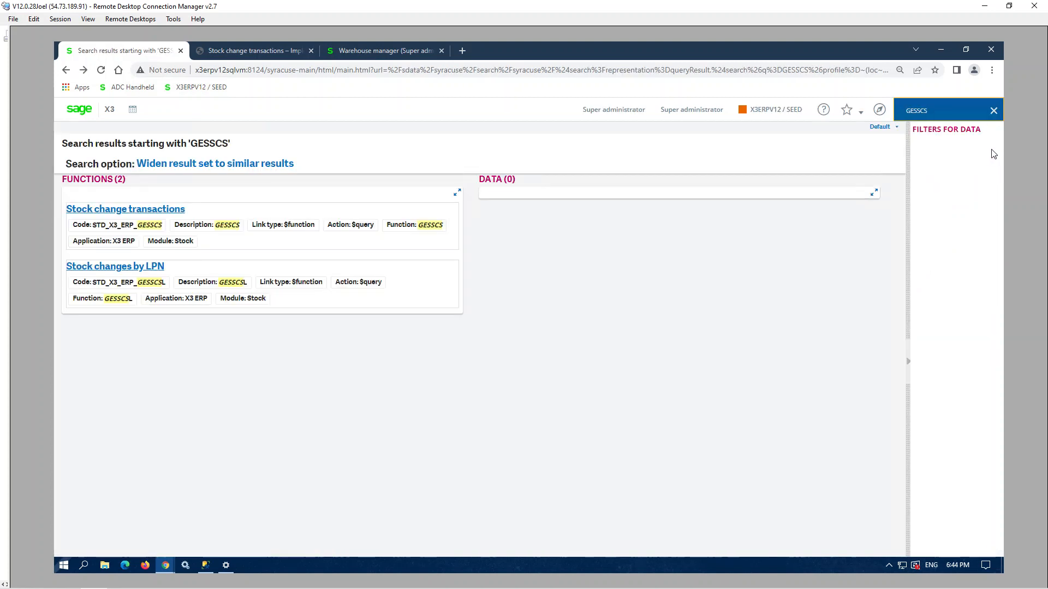
# - Open the Stock transactions inquiry among the movement inquiries of the Stock module
pyautogui.click(882, 115)
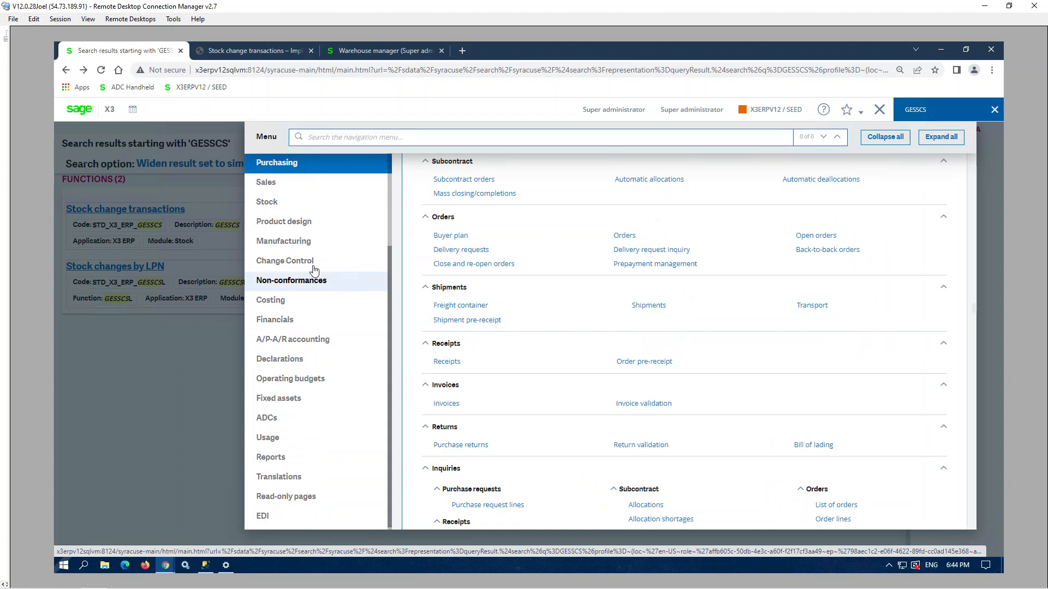
pyautogui.click(280, 206)
pyautogui.scroll(-3, 542, 234)
pyautogui.scroll(-6, 544, 251)
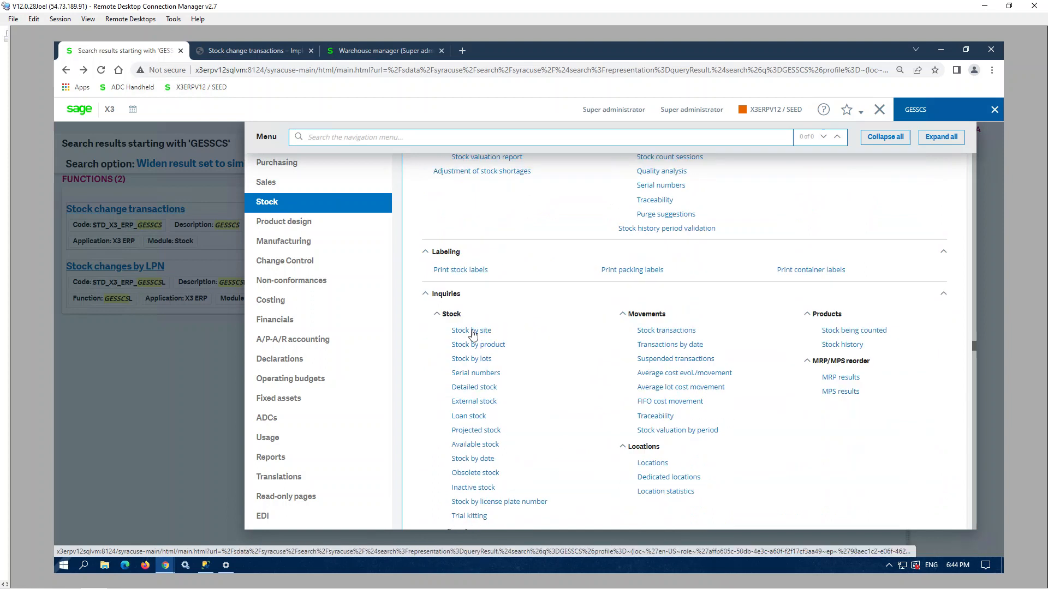
pyautogui.click(666, 331)
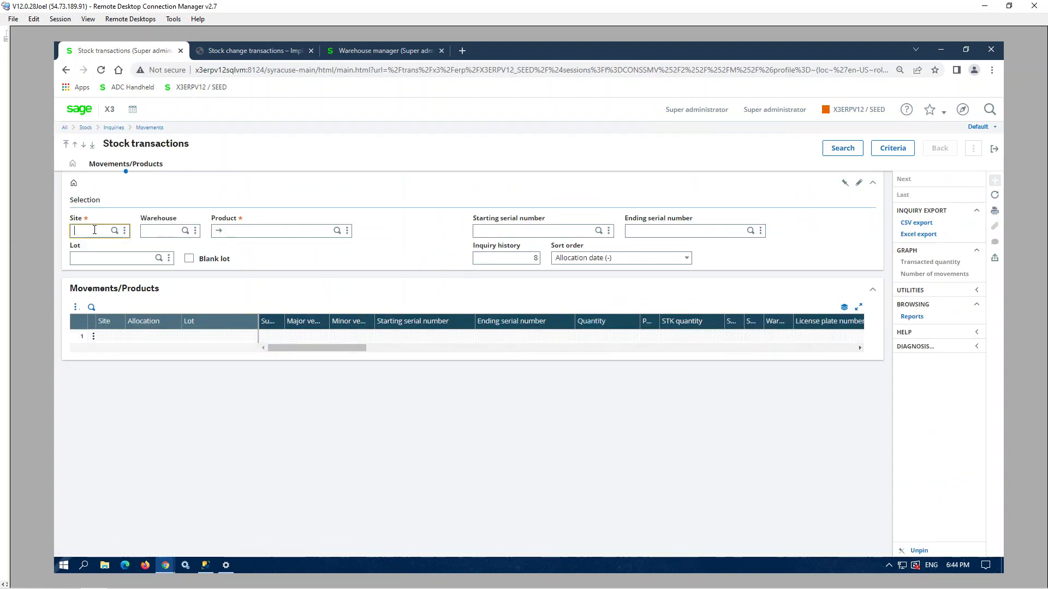
# - Set the inquiry to site NA023 and product BMS125, sorted by Allocation date (+)
pyautogui.write('na023')
pyautogui.press('Tab')
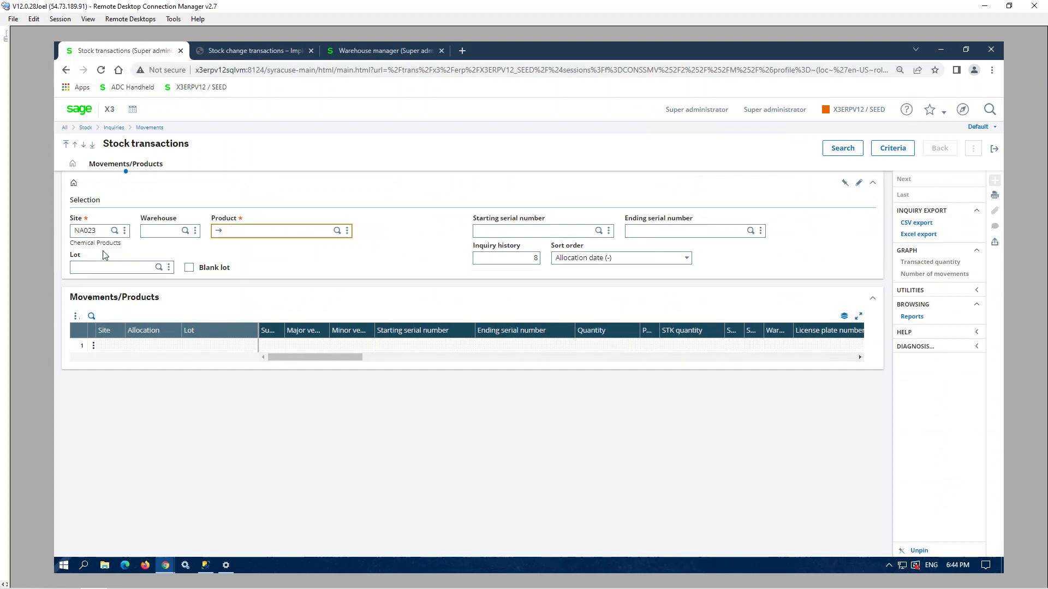
pyautogui.press('Tab')
pyautogui.press('Tab')
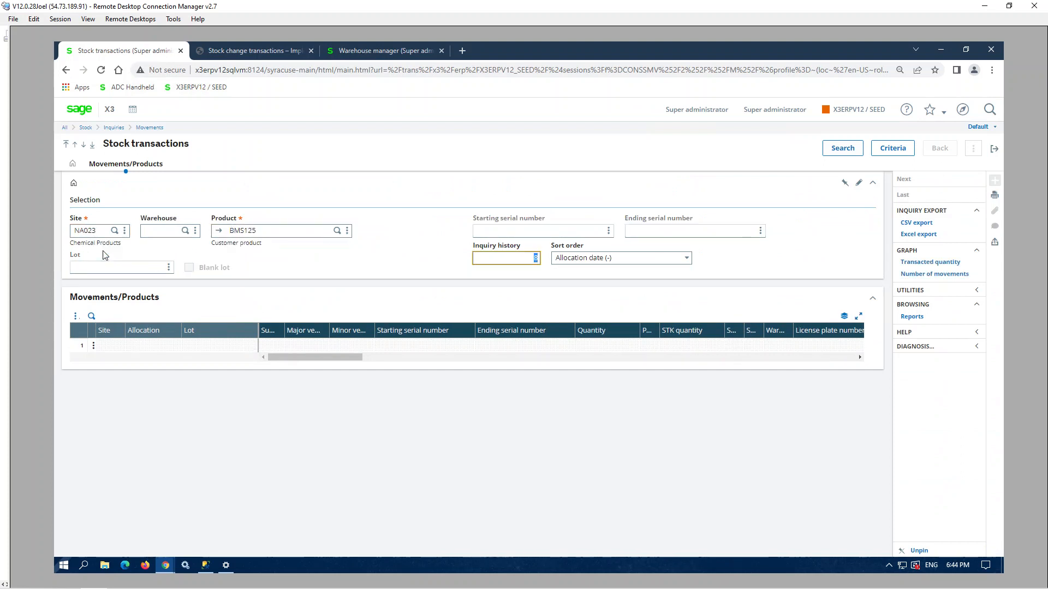
pyautogui.click(539, 260)
pyautogui.click(686, 261)
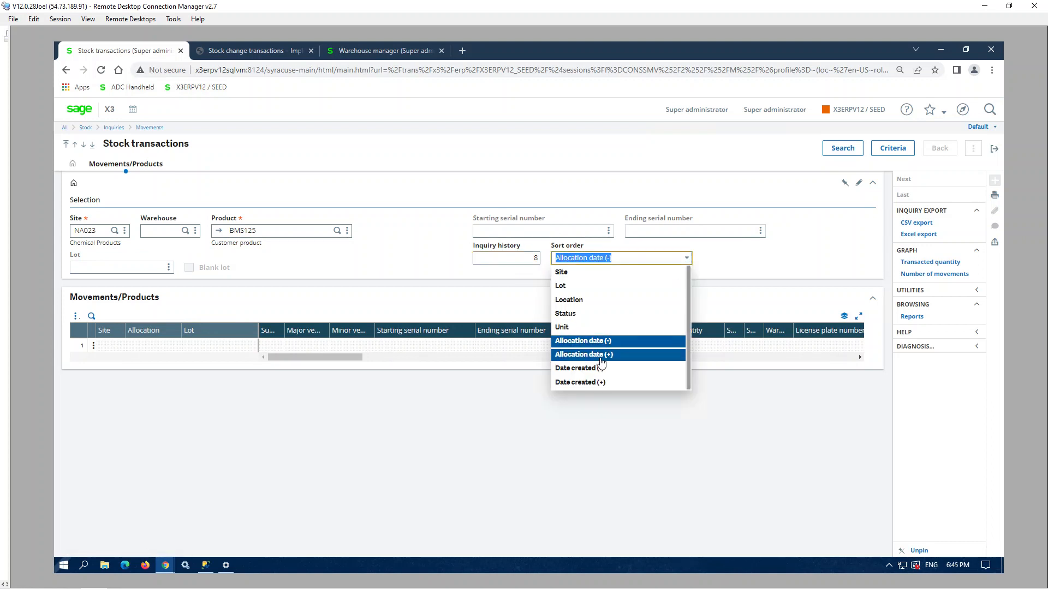
pyautogui.click(601, 355)
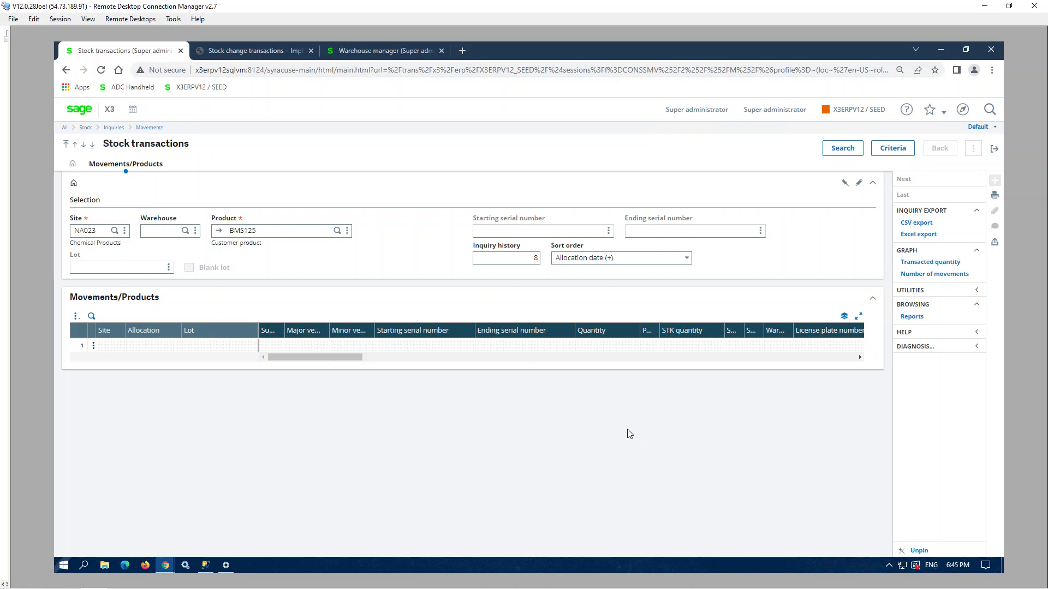
# - Run the inquiry for movements from stock only and examine the movement type of each line
pyautogui.click(888, 155)
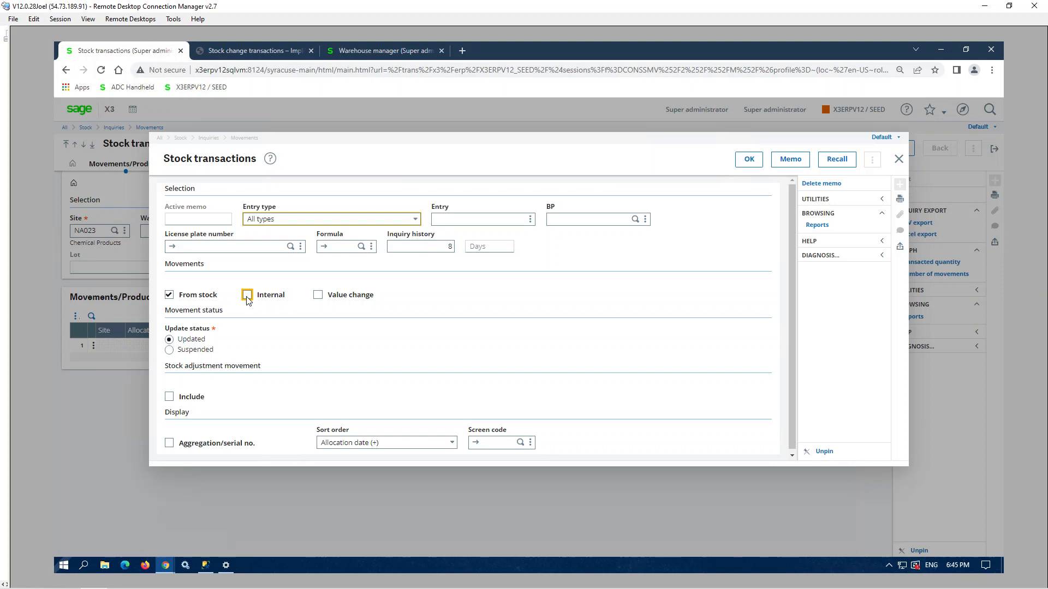
pyautogui.click(752, 162)
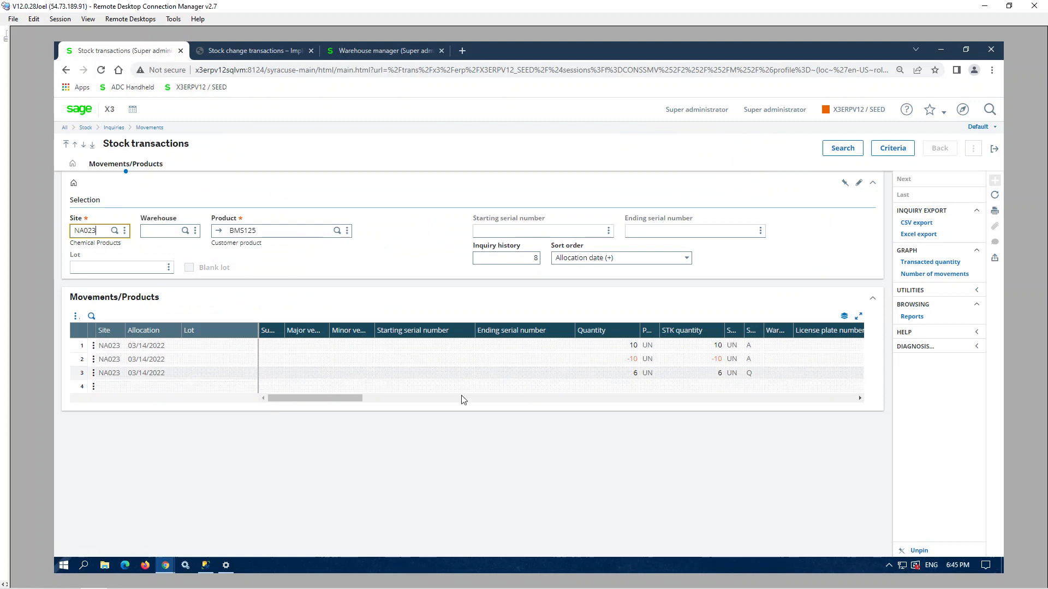
pyautogui.moveTo(344, 398); pyautogui.dragTo(449, 411)
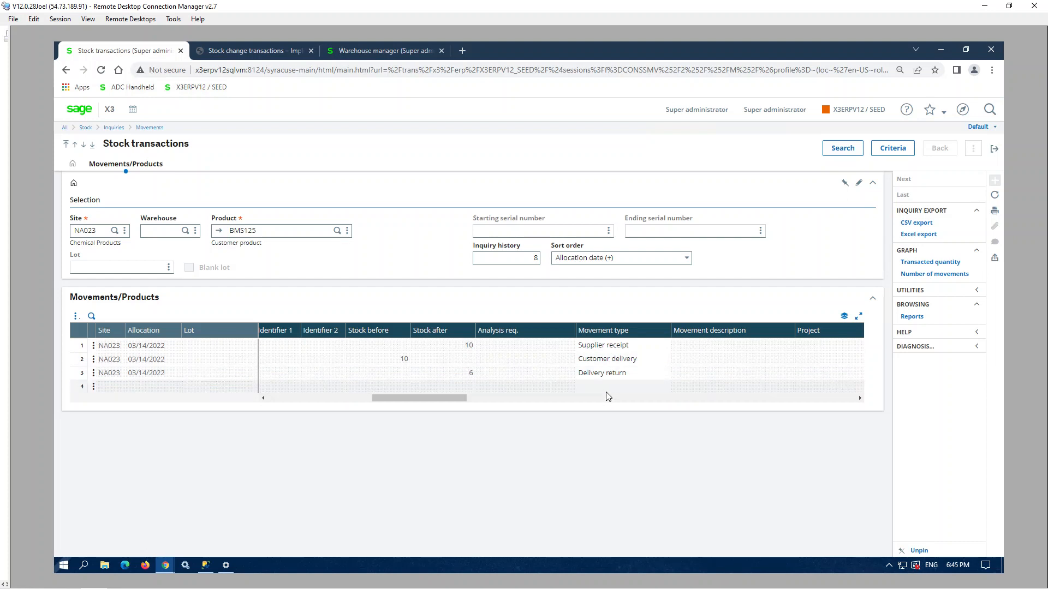
# - In the inquiry criteria, include Internal movements and set the screen code to STD
pyautogui.click(893, 152)
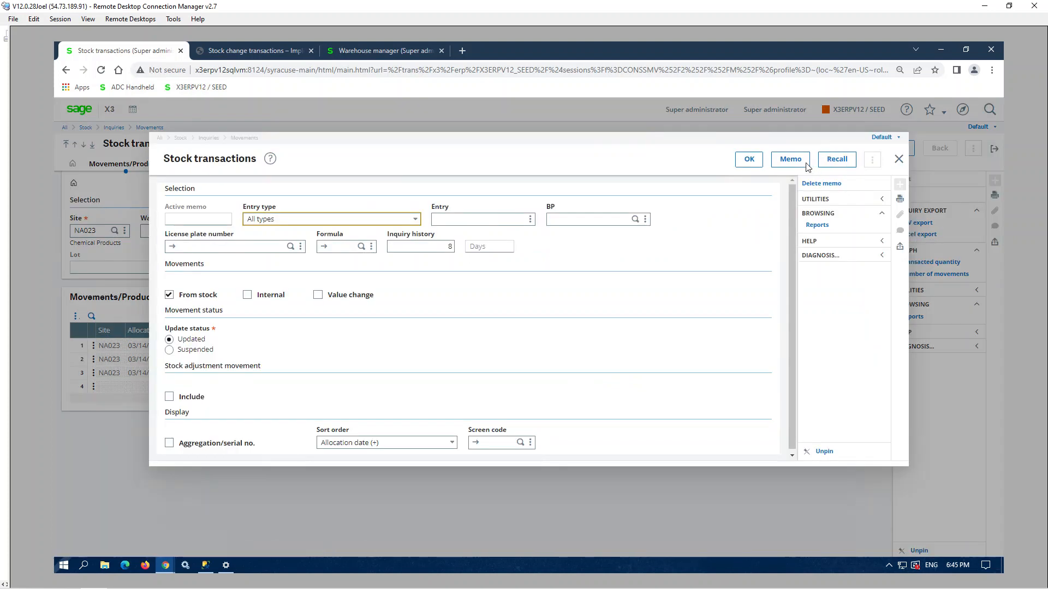
pyautogui.click(247, 295)
pyautogui.press('Tab')
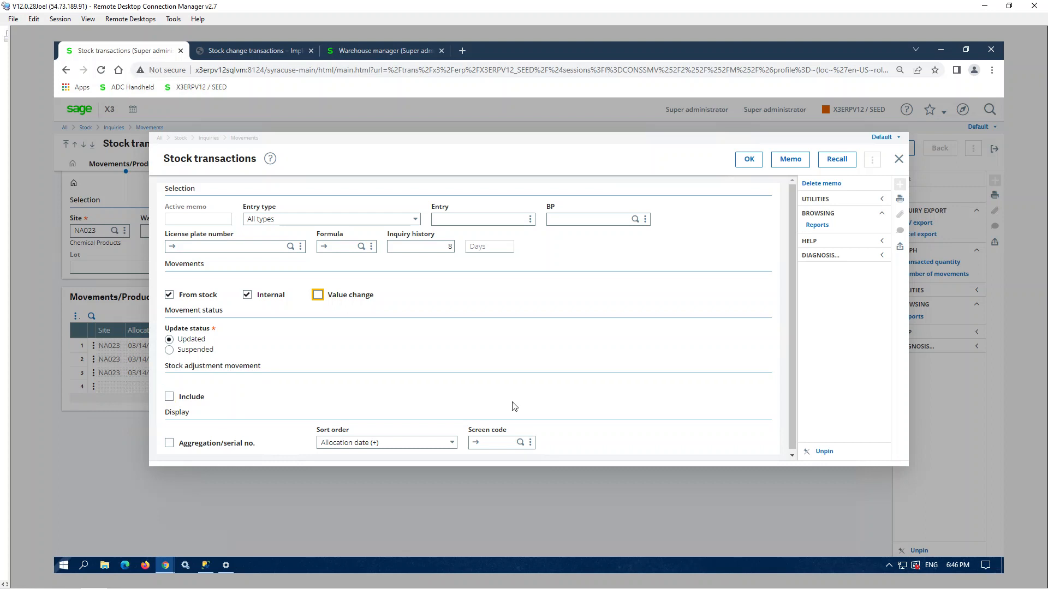
pyautogui.click(489, 443)
pyautogui.write('D')
pyautogui.press('Tab')
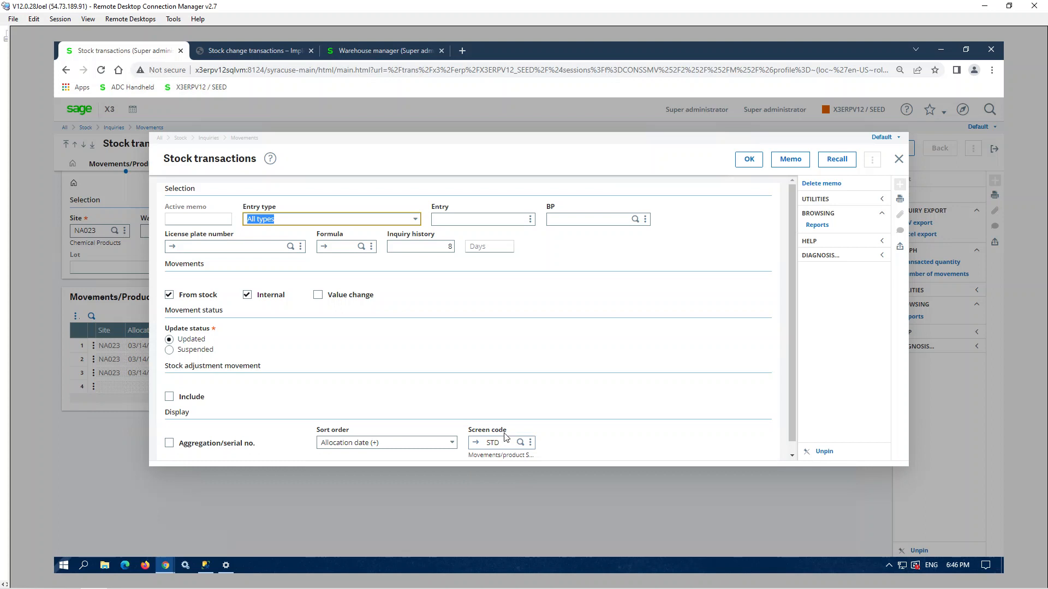
# - Open the definition of the STD inquiry screen and change its screen code to INT
pyautogui.click(476, 443)
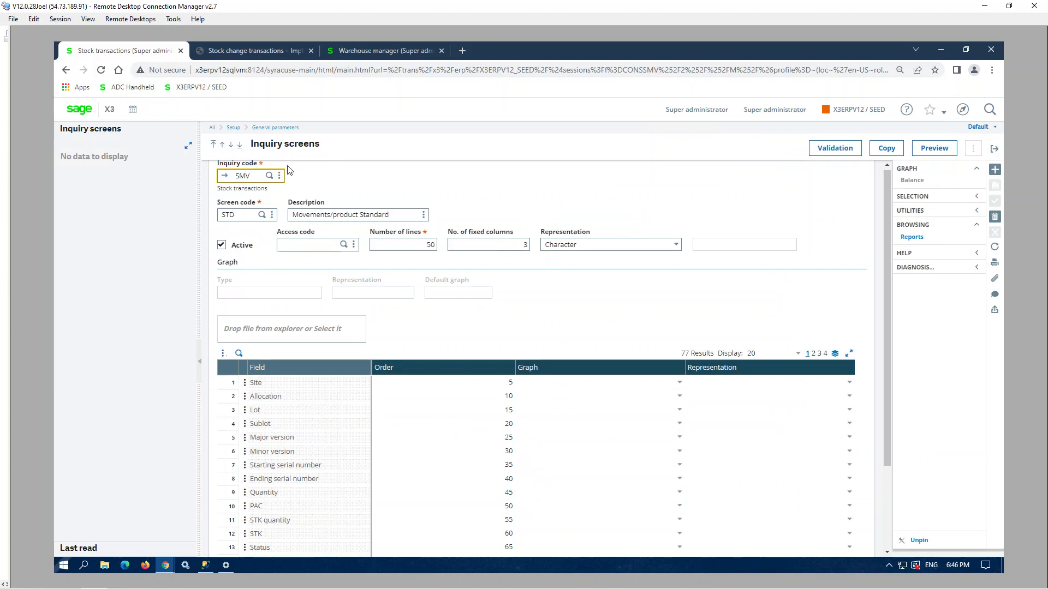
pyautogui.click(245, 215)
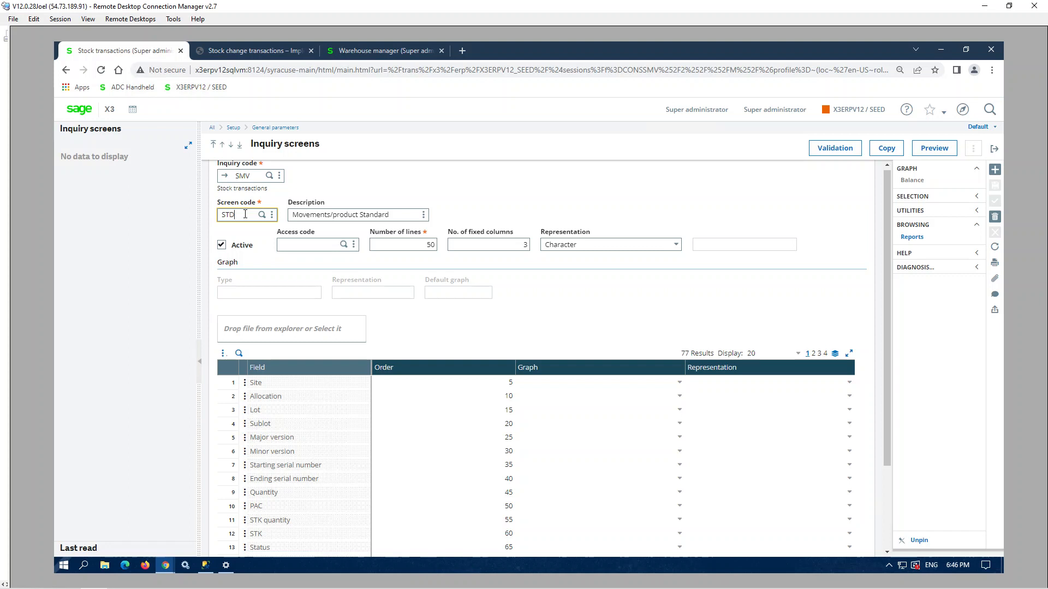
pyautogui.press('BackSpace')
pyautogui.press('BackSpace')
pyautogui.press('BackSpace')
pyautogui.write('INT')
pyautogui.press('Tab')
pyautogui.press('Tab')
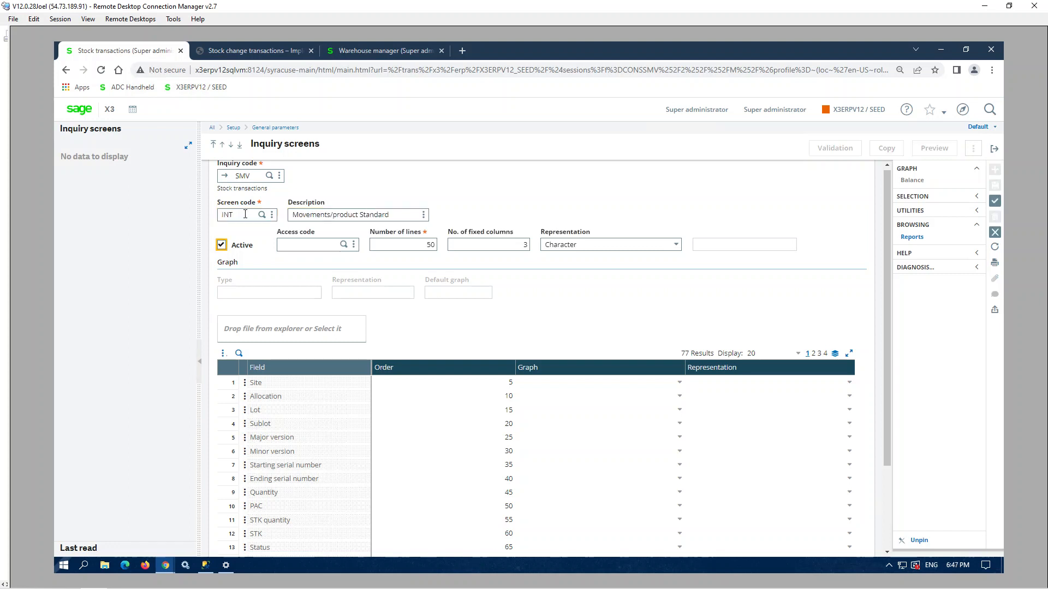
pyautogui.press('Tab')
pyautogui.press('Tab')
pyautogui.press('Tab')
# - Clear the order numbers of the Lot, Sublot, Major version and Minor version fields in the INT screen
pyautogui.click(517, 332)
pyautogui.scroll(-2, 491, 377)
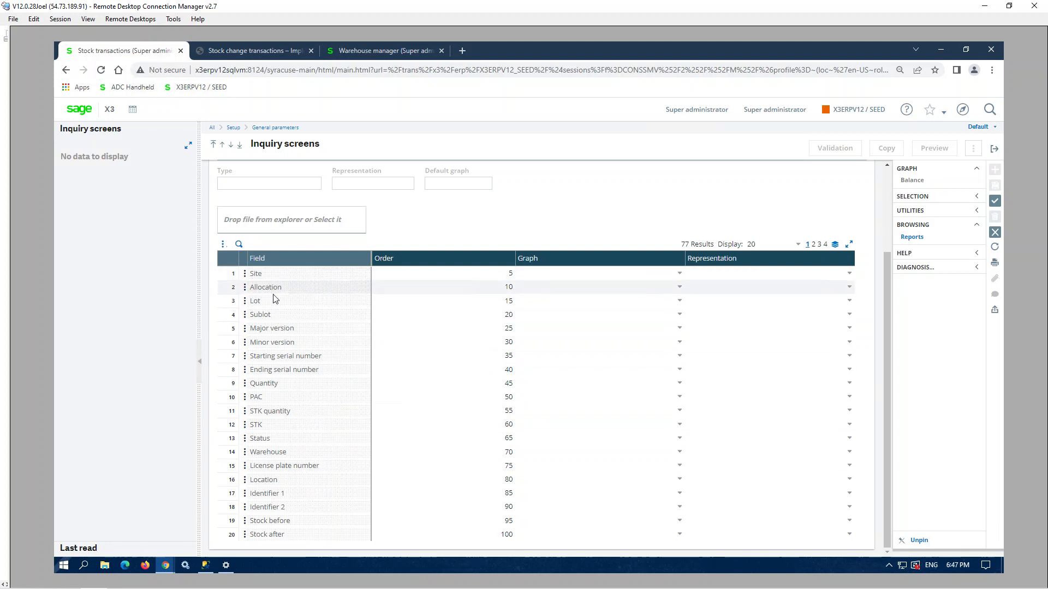
pyautogui.click(502, 301)
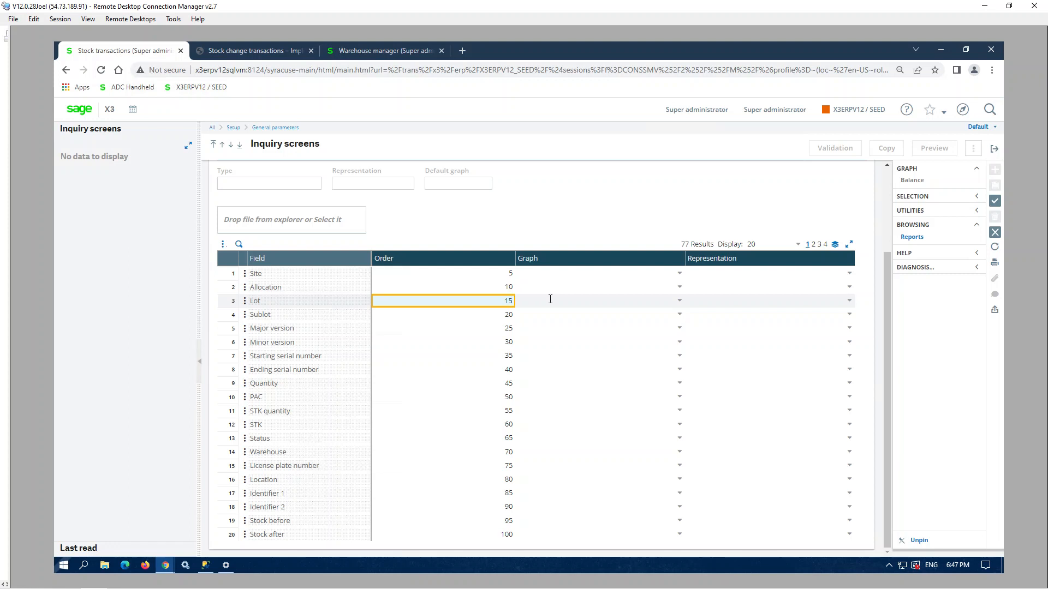
pyautogui.press('BackSpace')
pyautogui.press('Down')
pyautogui.press('BackSpace')
pyautogui.press('BackSpace')
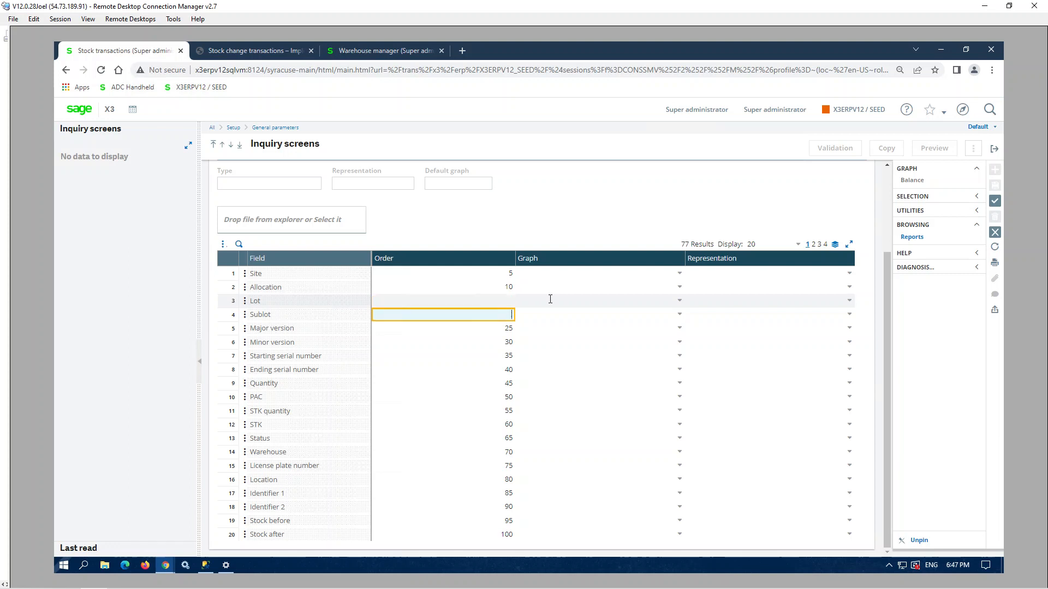
pyautogui.press('Down')
pyautogui.press('BackSpace')
pyautogui.press('Down')
pyautogui.press('BackSpace')
pyautogui.press('BackSpace')
pyautogui.press('Down')
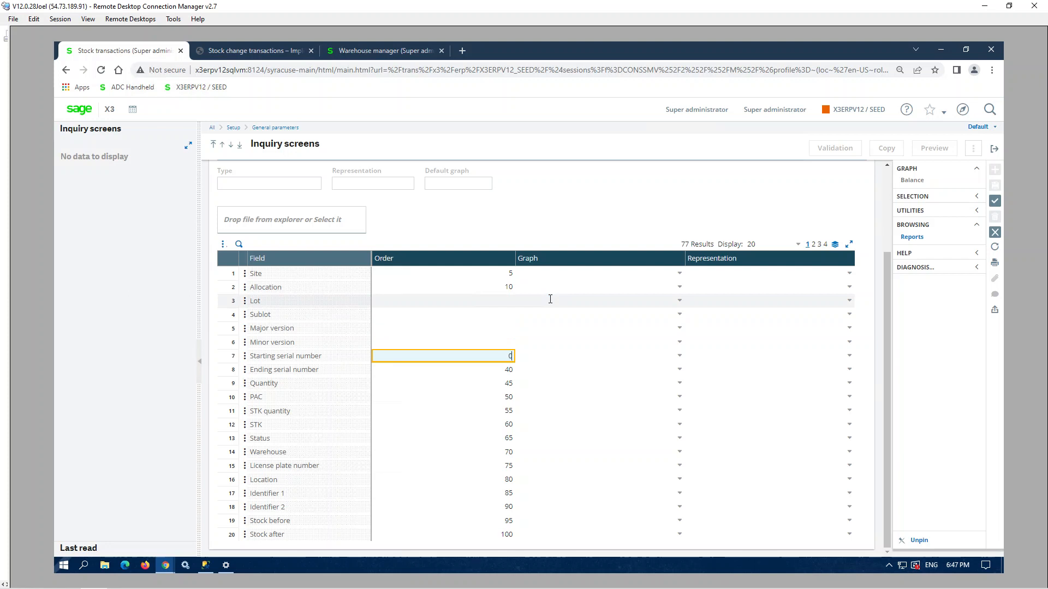
# - Clear the order numbers of the Starting serial number and Ending serial number fields
pyautogui.press('Down')
pyautogui.press('BackSpace')
pyautogui.press('BackSpace')
pyautogui.press('Down')
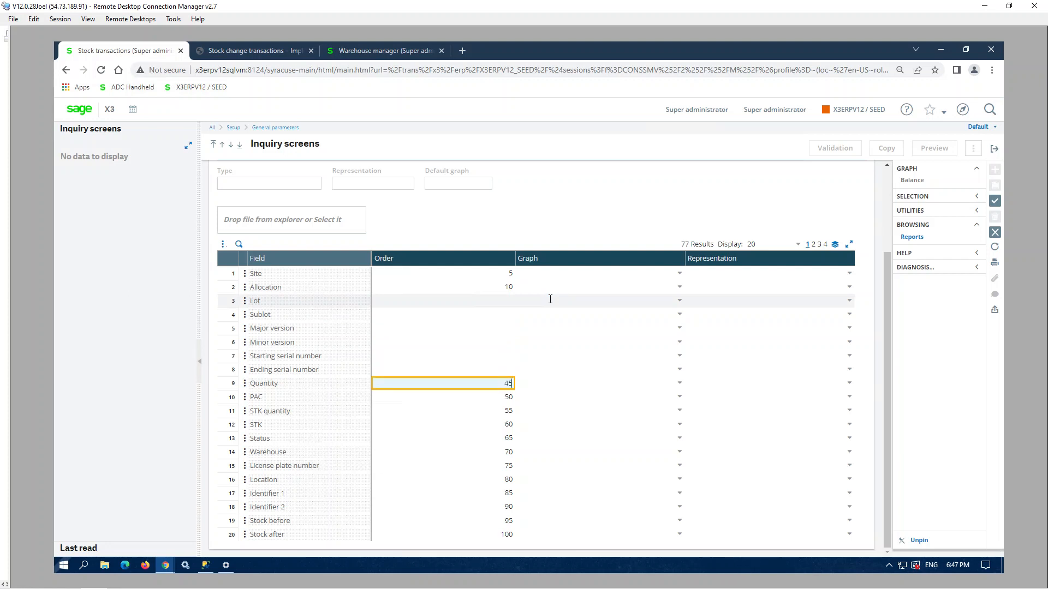
# - Set the order numbers of Quantity to 15, PAC to 20 and STK quantity to 25
pyautogui.write('15')
pyautogui.press('BackSpace')
pyautogui.press('BackSpace')
pyautogui.press('BackSpace')
pyautogui.press('BackSpace')
pyautogui.write('15')
pyautogui.press('Down')
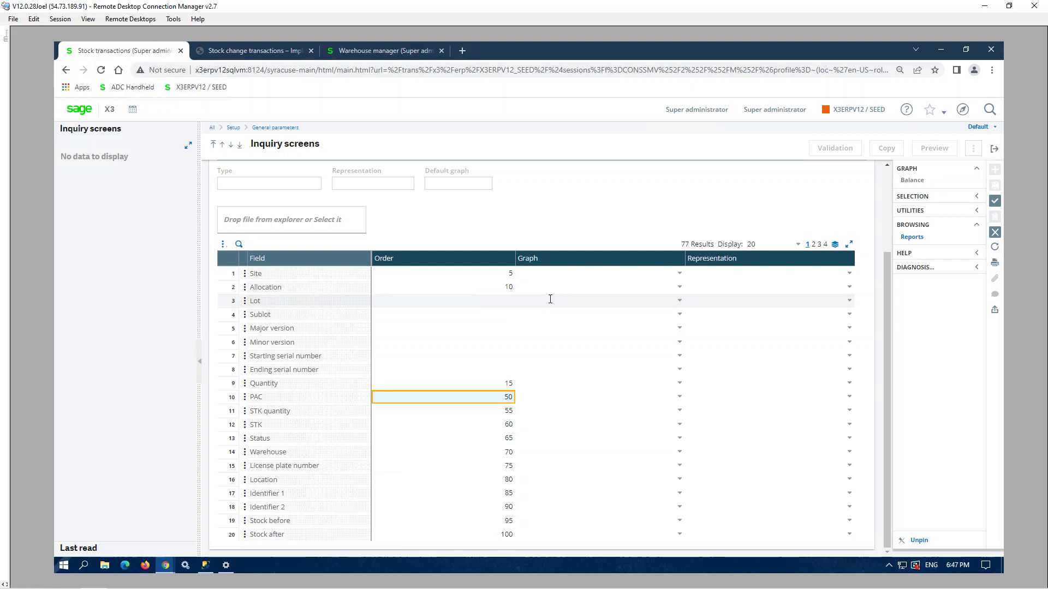
pyautogui.press('BackSpace')
pyautogui.write('20')
pyautogui.press('Down')
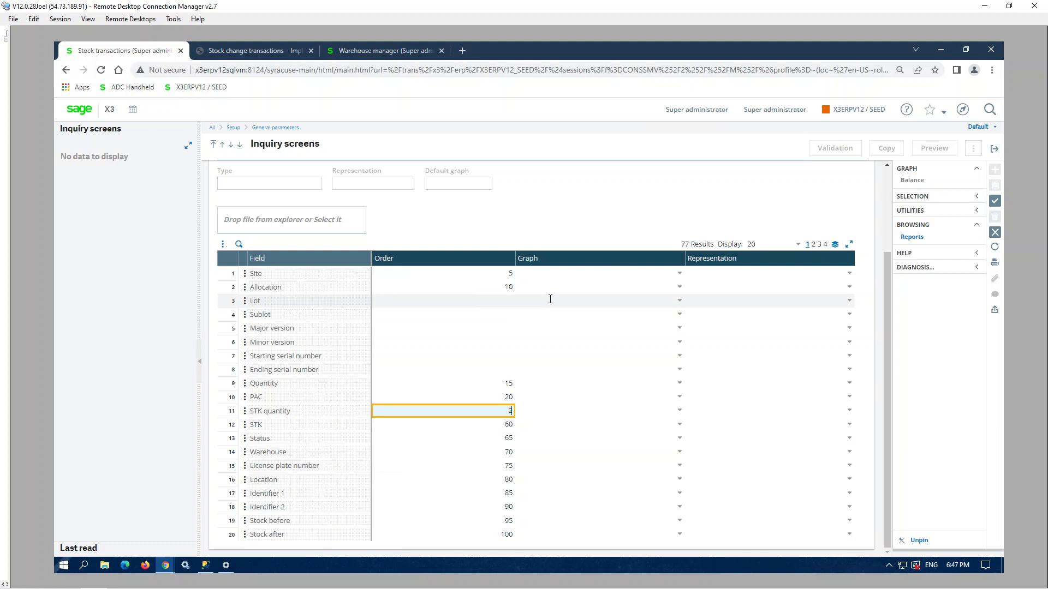
pyautogui.press('Down')
# - Set the order number of STK to 30 and of Status to 35
pyautogui.press('BackSpace')
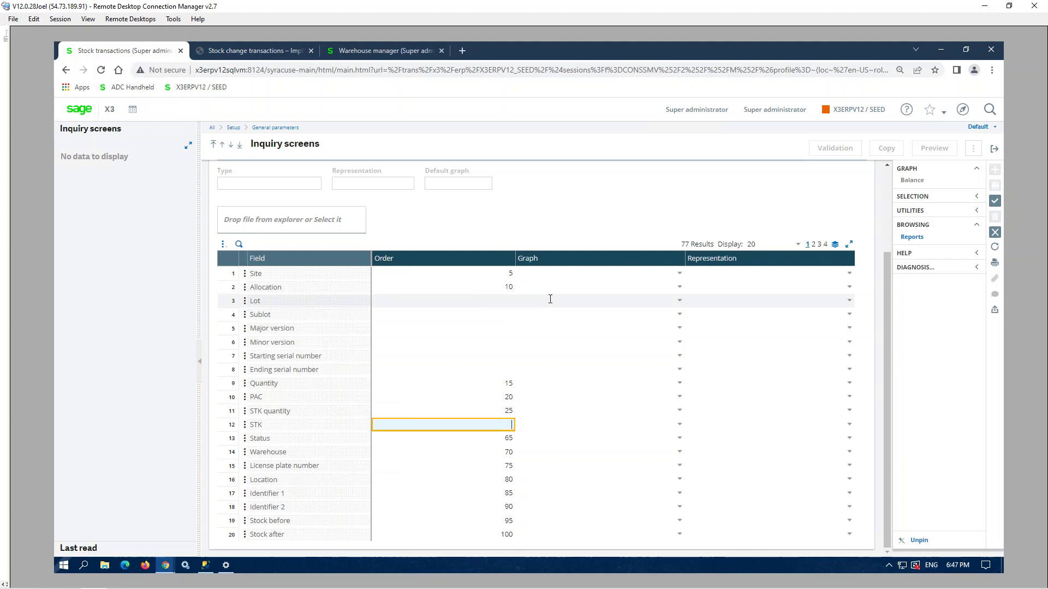
pyautogui.write('30')
pyautogui.press('Down')
pyautogui.press('BackSpace')
pyautogui.write('3')
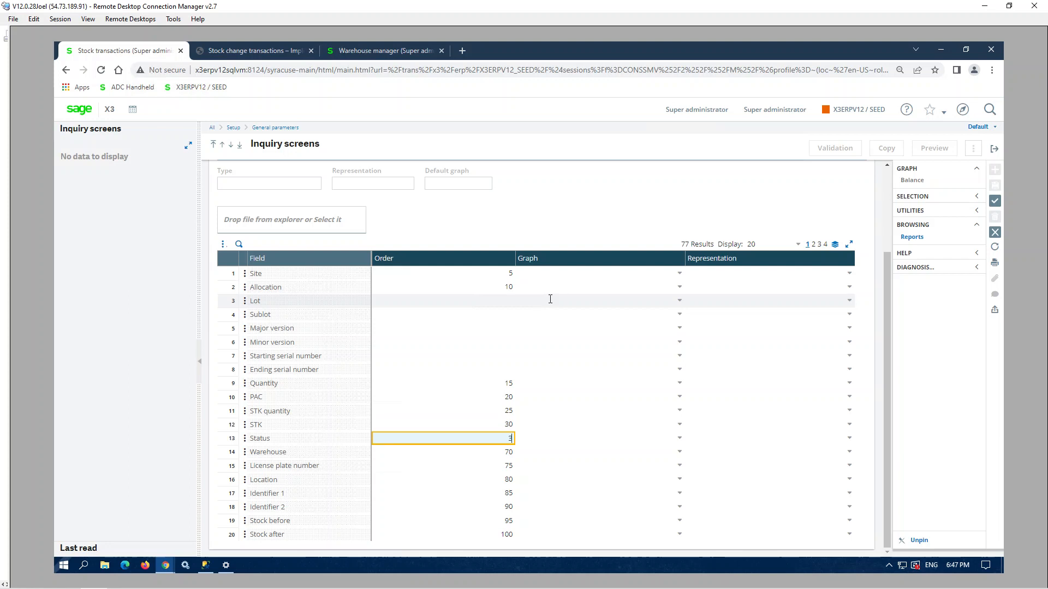
pyautogui.write('5')
pyautogui.press('Down')
# - Clear the order numbers of the Warehouse and License plate number fields
pyautogui.press('BackSpace')
pyautogui.press('BackSpace')
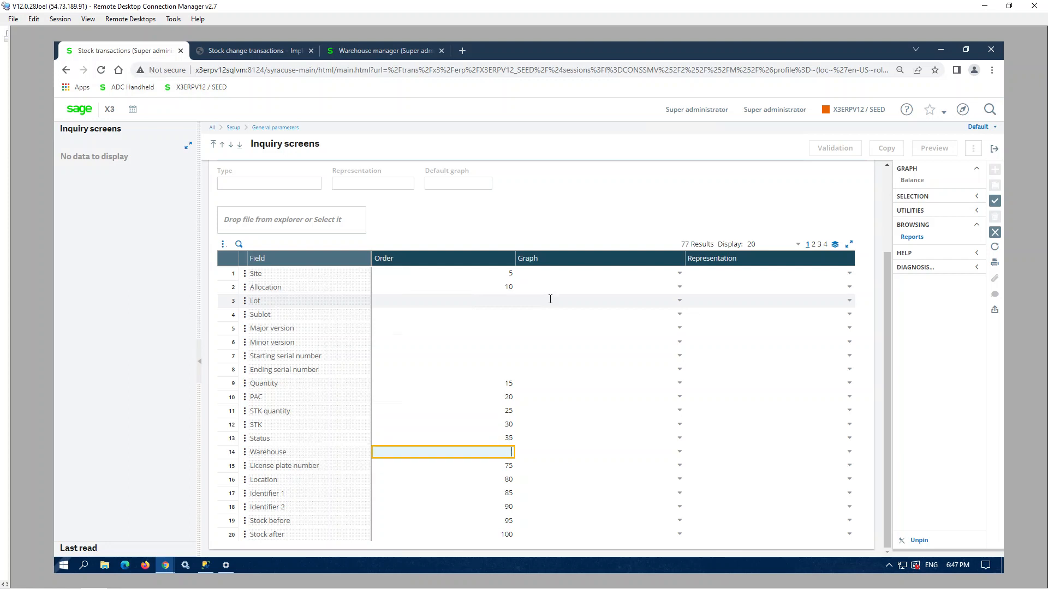
pyautogui.write('0')
pyautogui.press('Down')
pyautogui.press('BackSpace')
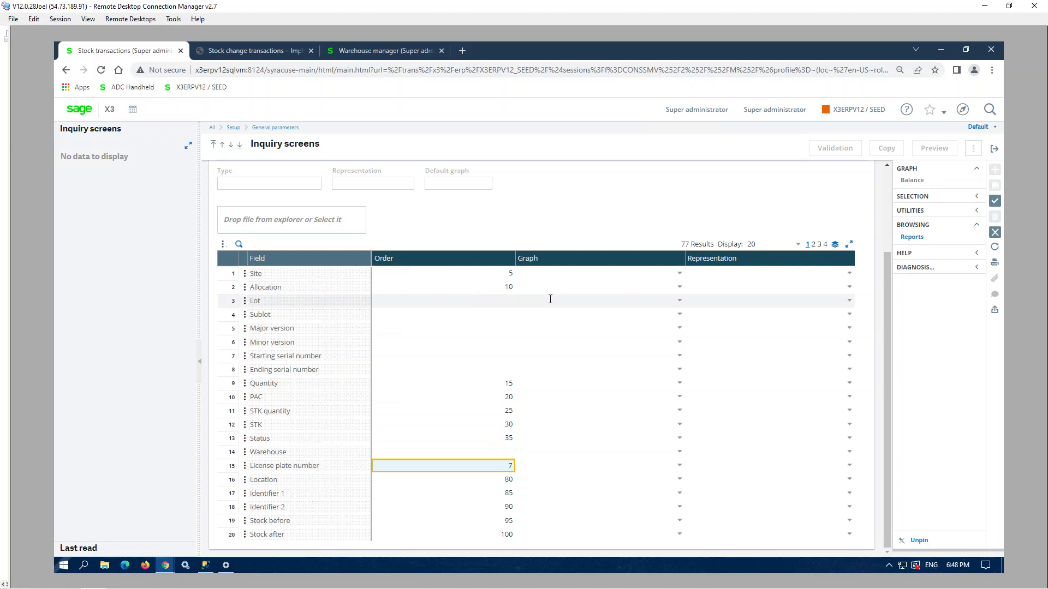
pyautogui.write('0')
pyautogui.press('Down')
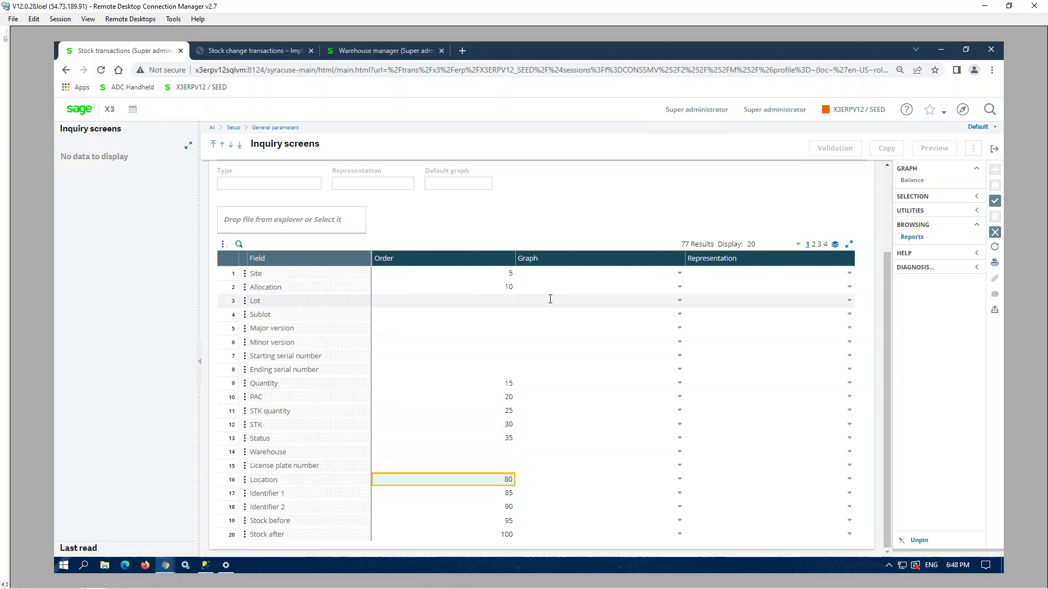
# - Set the order number of Location to 40 and clear the order numbers of Identifier 1 and Identifier 2
pyautogui.press('BackSpace')
pyautogui.write('40')
pyautogui.press('Down')
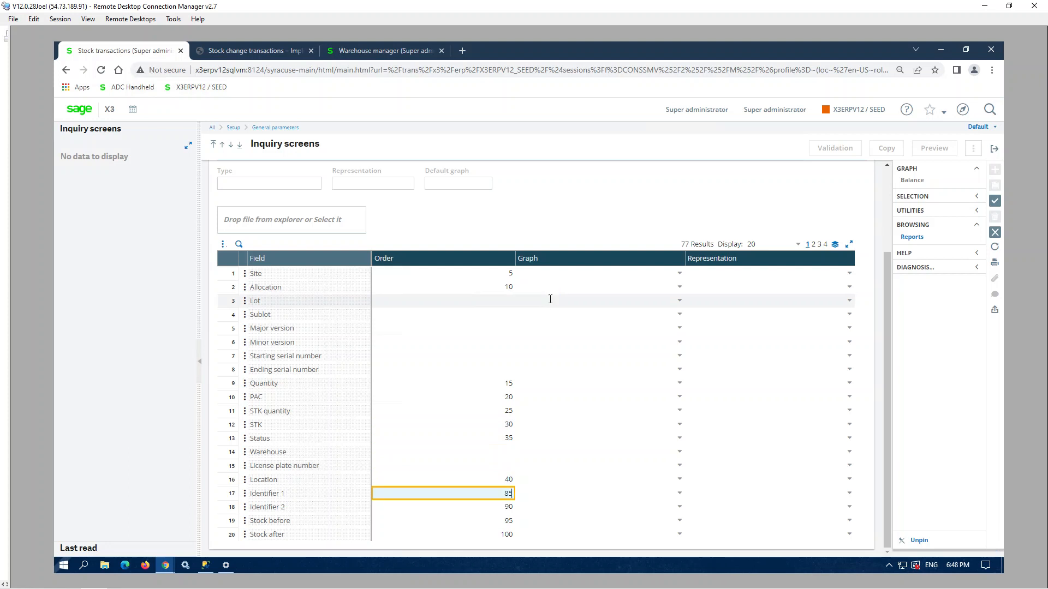
pyautogui.write('0')
pyautogui.press('Down')
pyautogui.press('BackSpace')
pyautogui.press('BackSpace')
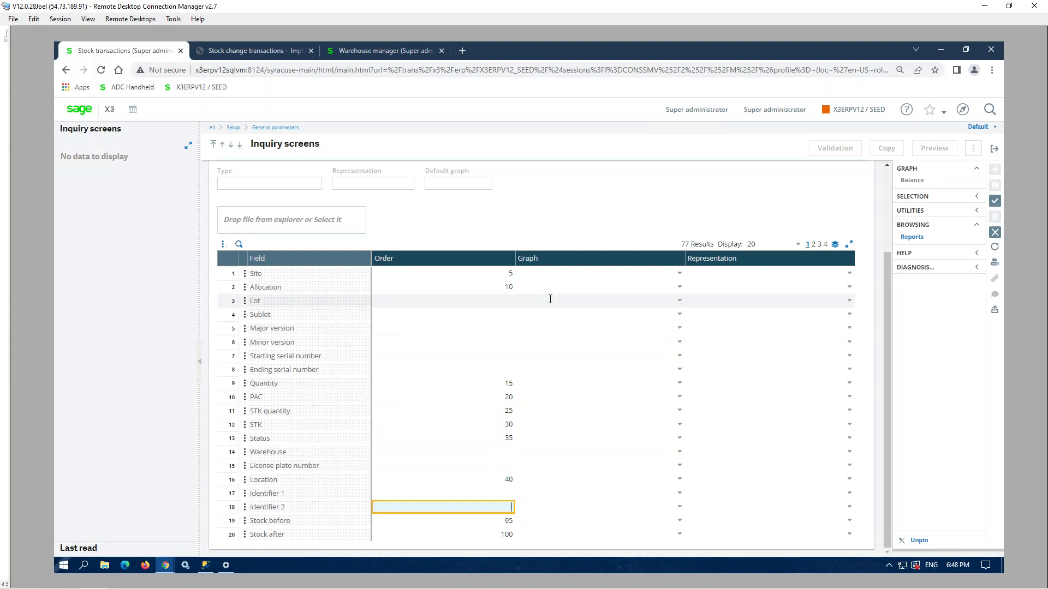
# - Set the order number of Stock before to 45 and of Stock after to 50
pyautogui.press('Down')
pyautogui.press('BackSpace')
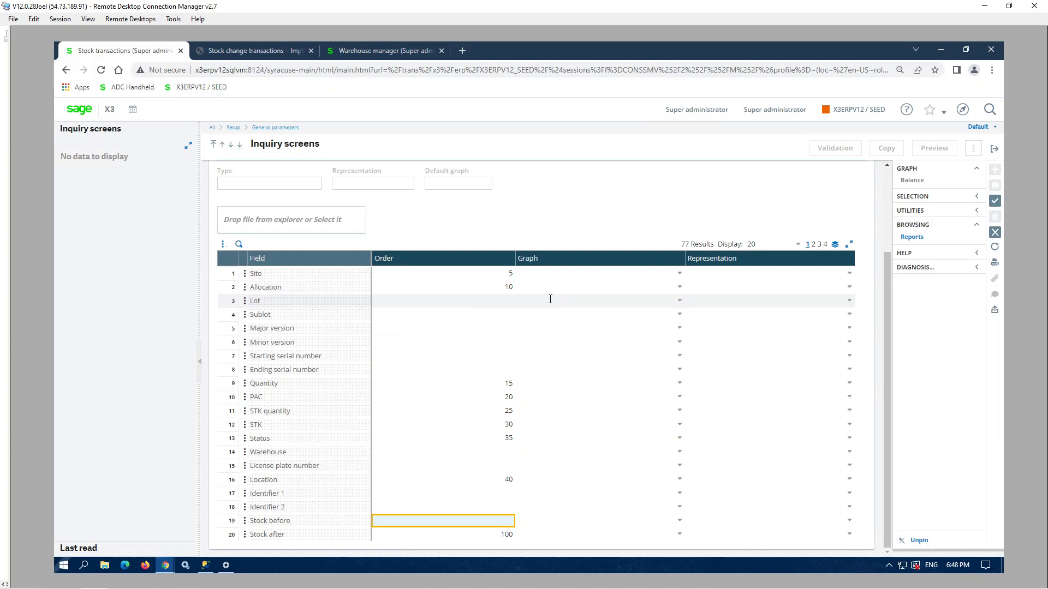
pyautogui.write('45')
pyautogui.press('Down')
pyautogui.press('BackSpace')
pyautogui.press('BackSpace')
pyautogui.press('BackSpace')
pyautogui.write('50')
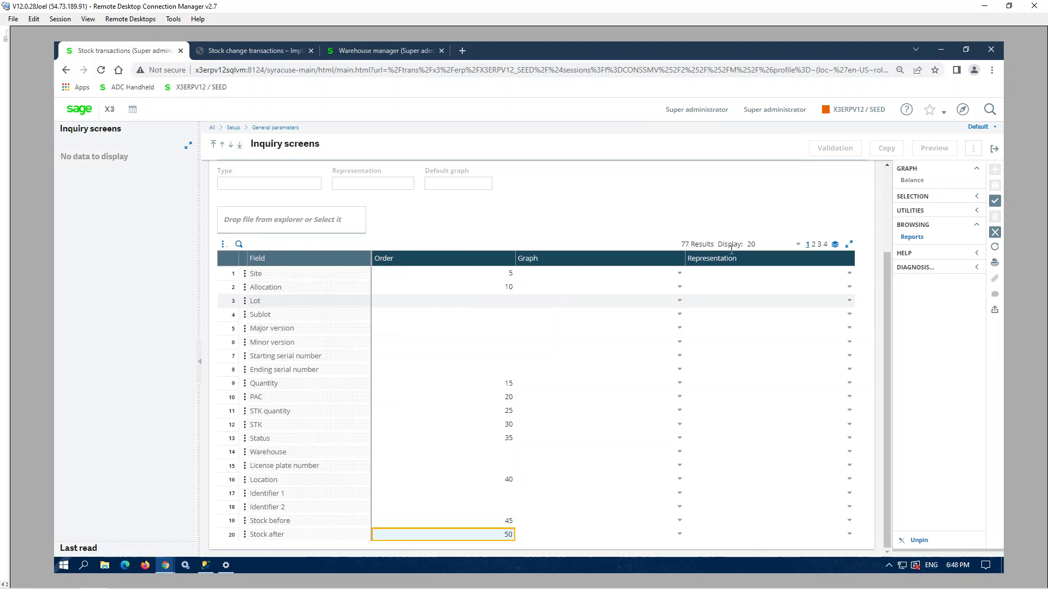
# - Clear the order numbers of the Analysis req., Movement type and Movement description fields on the second page of the field list
pyautogui.click(813, 244)
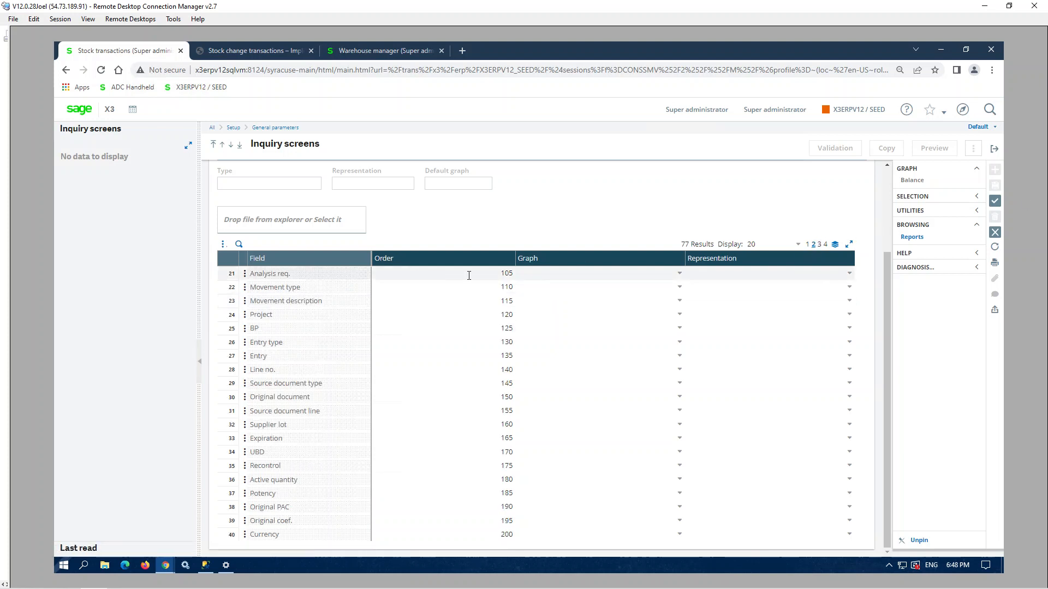
pyautogui.click(508, 275)
pyautogui.press('BackSpace')
pyautogui.press('BackSpace')
pyautogui.press('BackSpace')
pyautogui.press('Return')
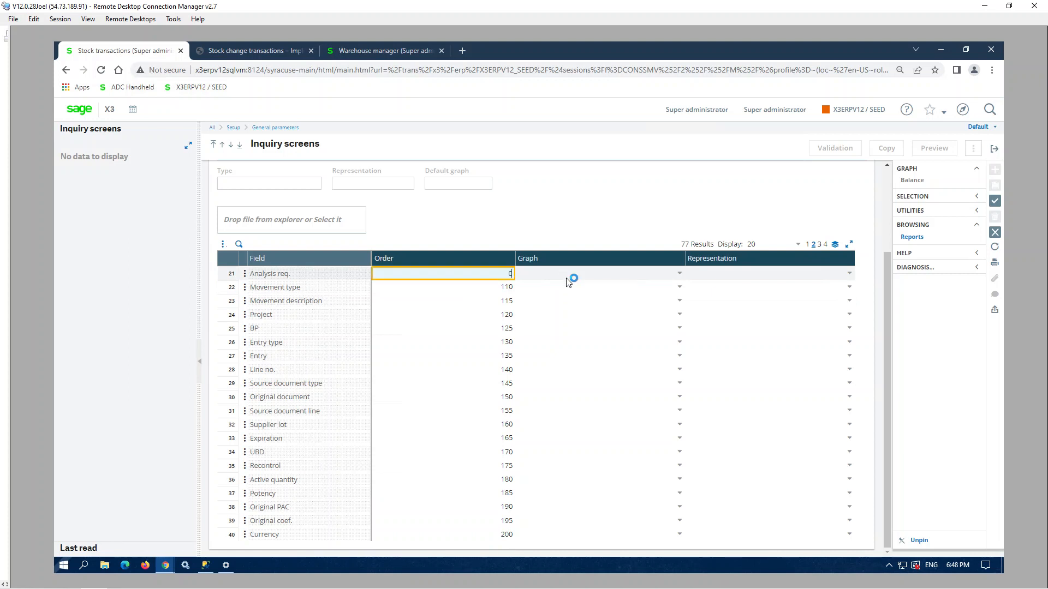
pyautogui.press('BackSpace')
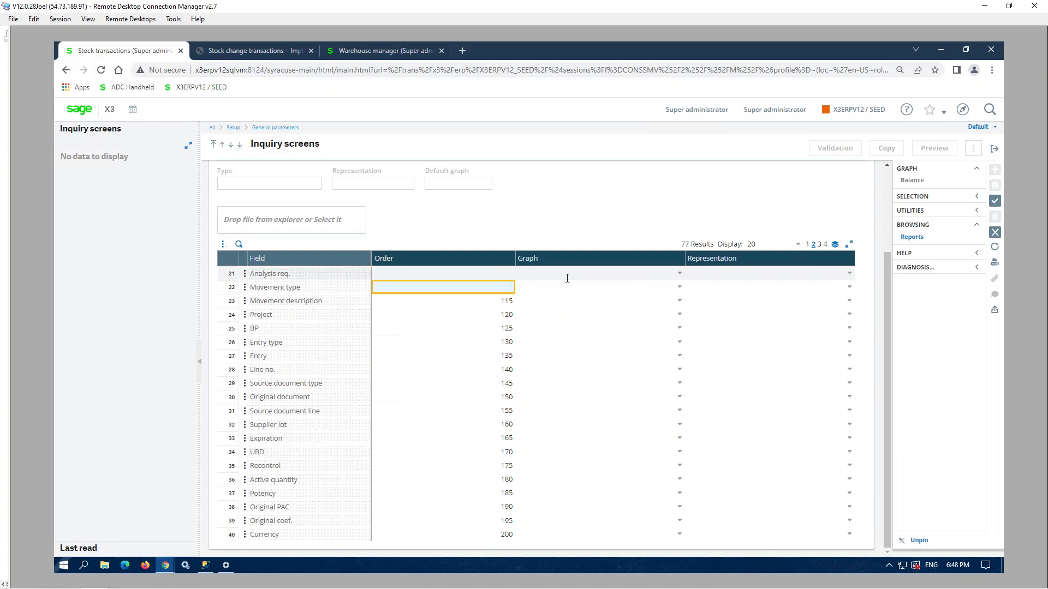
pyautogui.press('Return')
pyautogui.press('BackSpace')
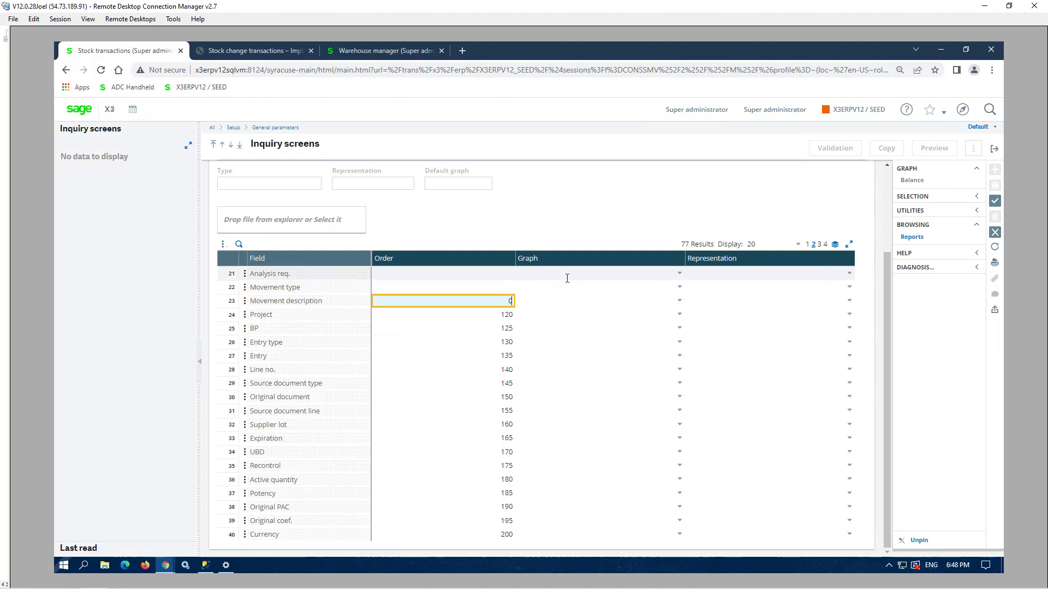
# - Clear the order numbers of the Project, BP, Entry type, Entry and Line no. fields
pyautogui.press('Return')
pyautogui.press('BackSpace')
pyautogui.press('Return')
pyautogui.press('BackSpace')
pyautogui.press('Return')
pyautogui.press('BackSpace')
pyautogui.press('Return')
pyautogui.press('BackSpace')
pyautogui.press('Return')
pyautogui.press('BackSpace')
pyautogui.press('Return')
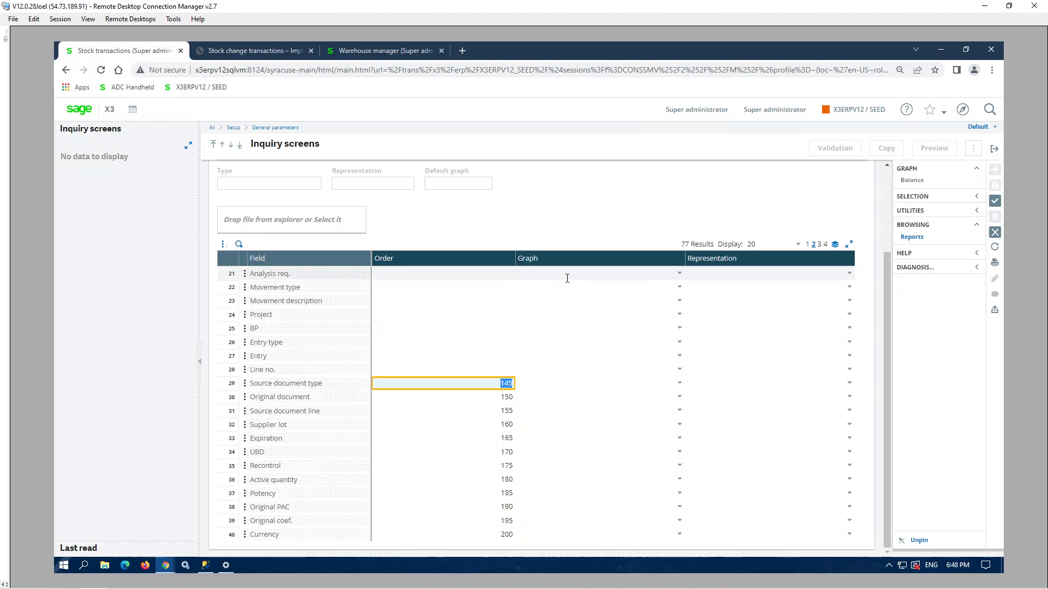
# - Check the last order number used on the first page, and set Source document type to 55 and Original document to 60
pyautogui.click(807, 245)
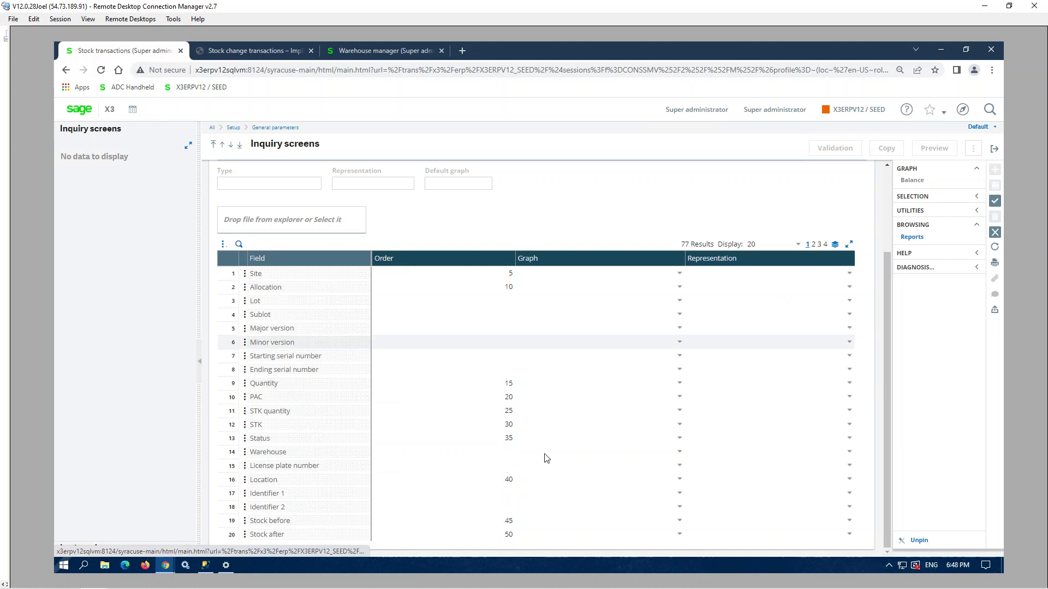
pyautogui.click(813, 245)
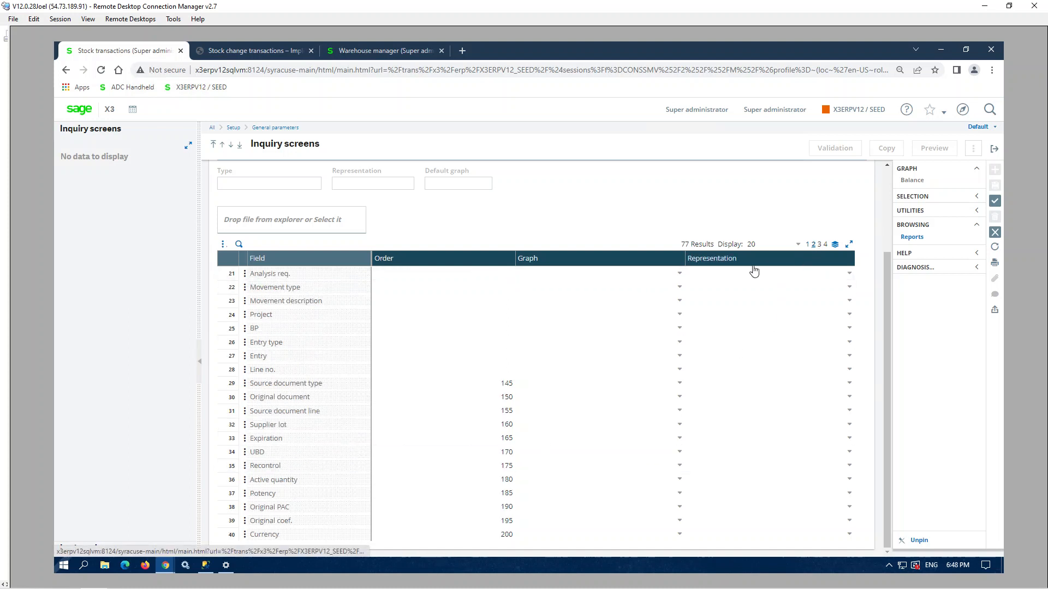
pyautogui.click(506, 383)
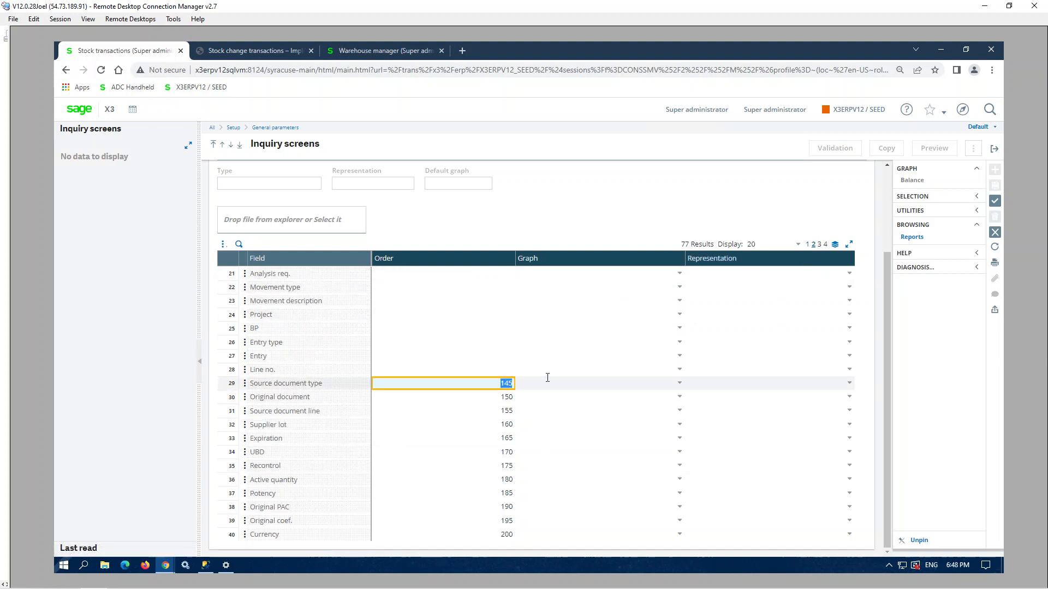
pyautogui.write('55')
pyautogui.press('Down')
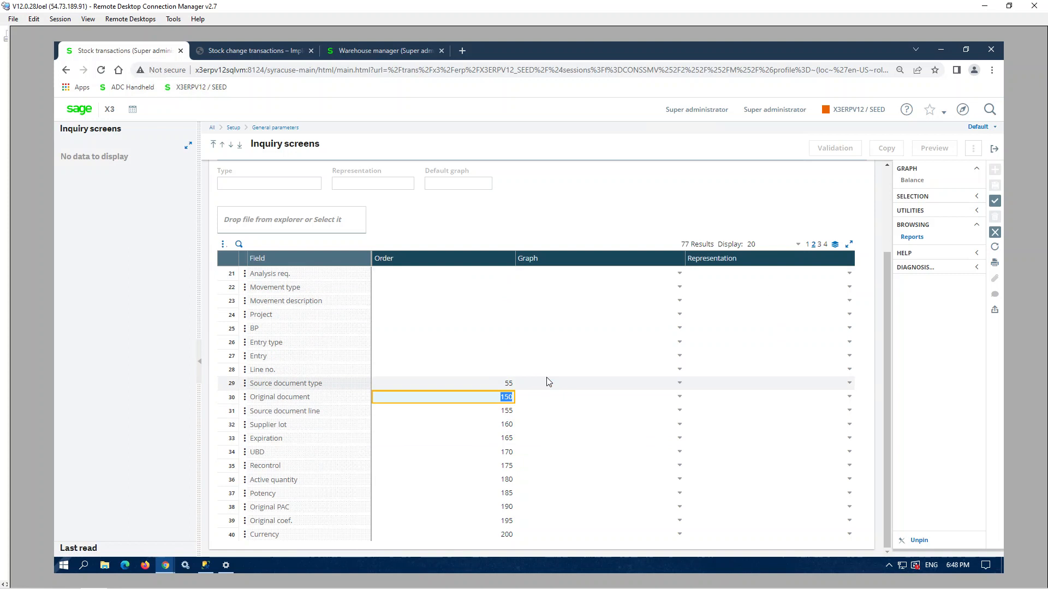
pyautogui.write('60')
pyautogui.press('Down')
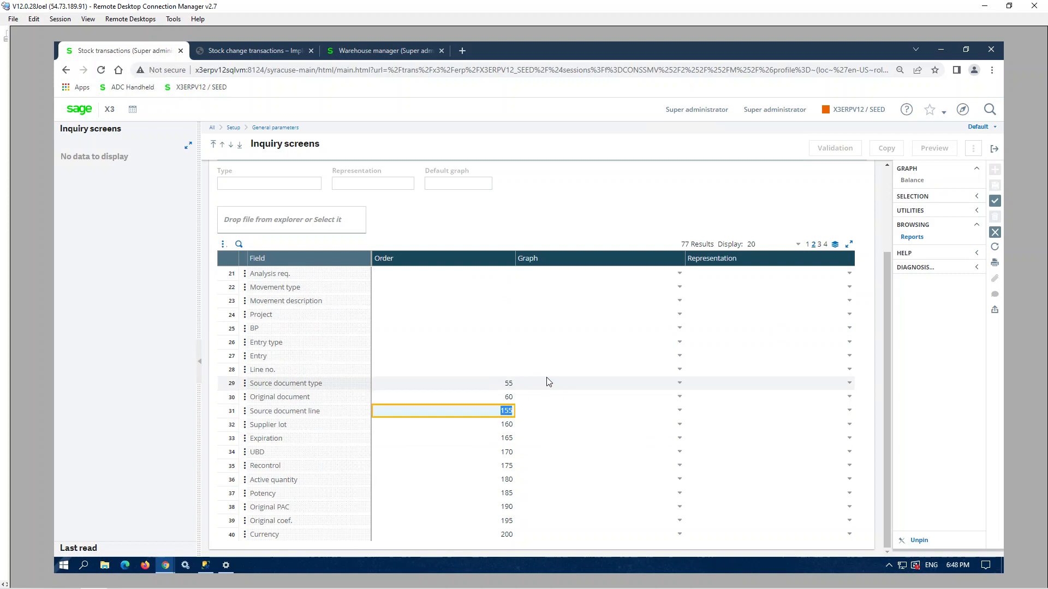
# - Clear the order numbers of the Source document line, Supplier lot, Expiration and UBD fields
pyautogui.press('Delete')
pyautogui.press('Down')
pyautogui.press('Delete')
pyautogui.press('Down')
pyautogui.press('Delete')
pyautogui.press('Down')
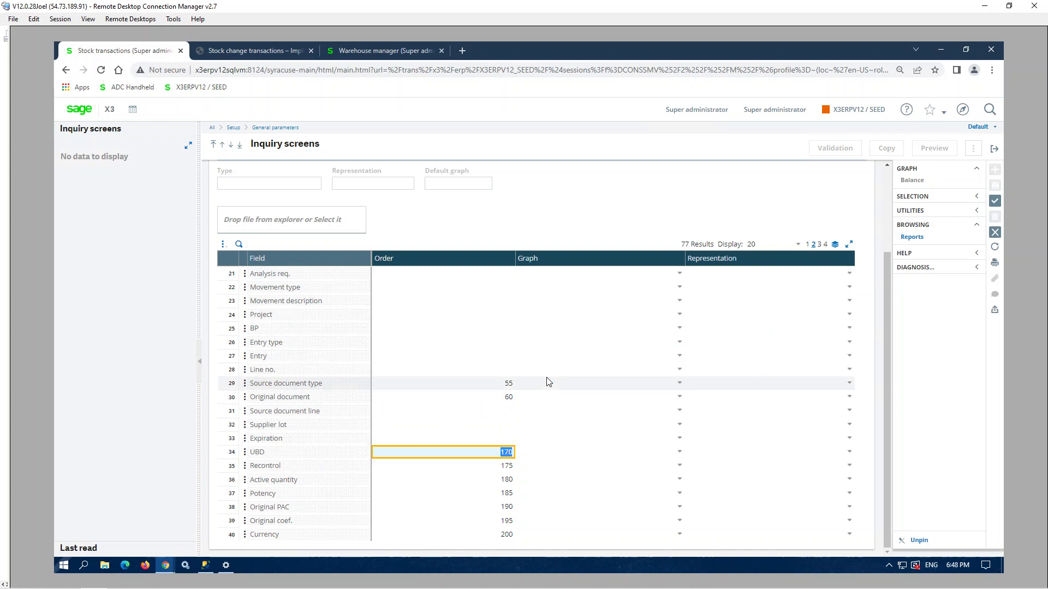
pyautogui.press('Delete')
pyautogui.press('Down')
# - Clear the order numbers of the Recontrol and Active quantity fields
pyautogui.press('Down')
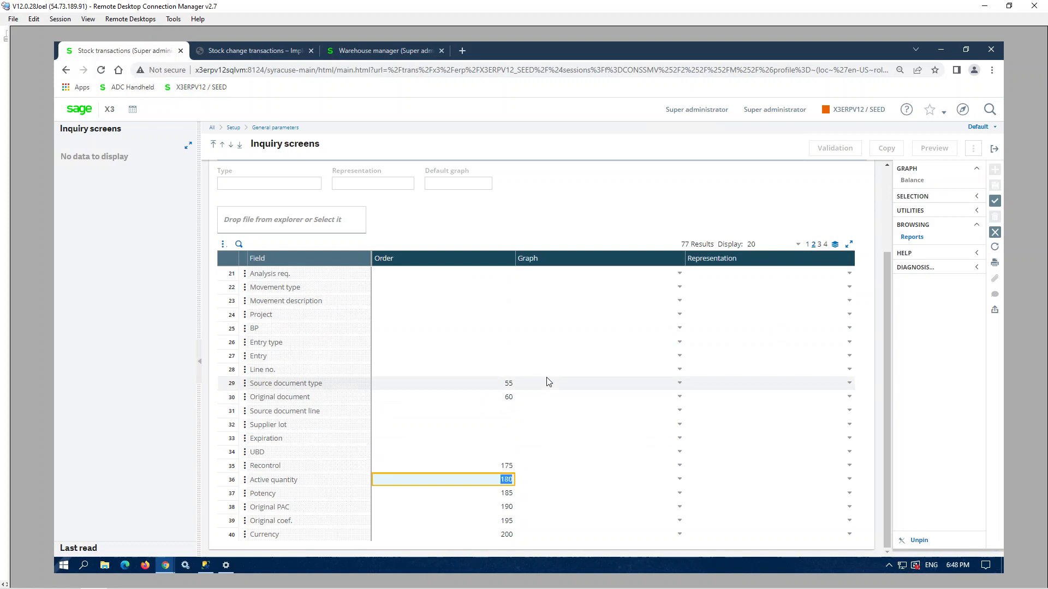
pyautogui.hotkey('shift', 'Tab')
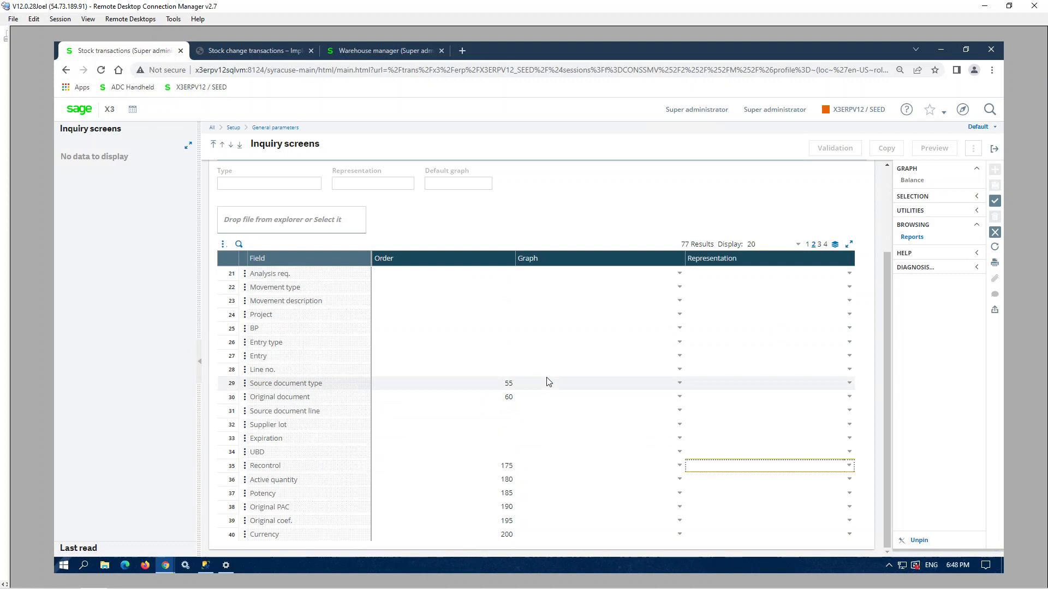
pyautogui.hotkey('shift', 'Tab')
pyautogui.press('Delete')
pyautogui.press('Down')
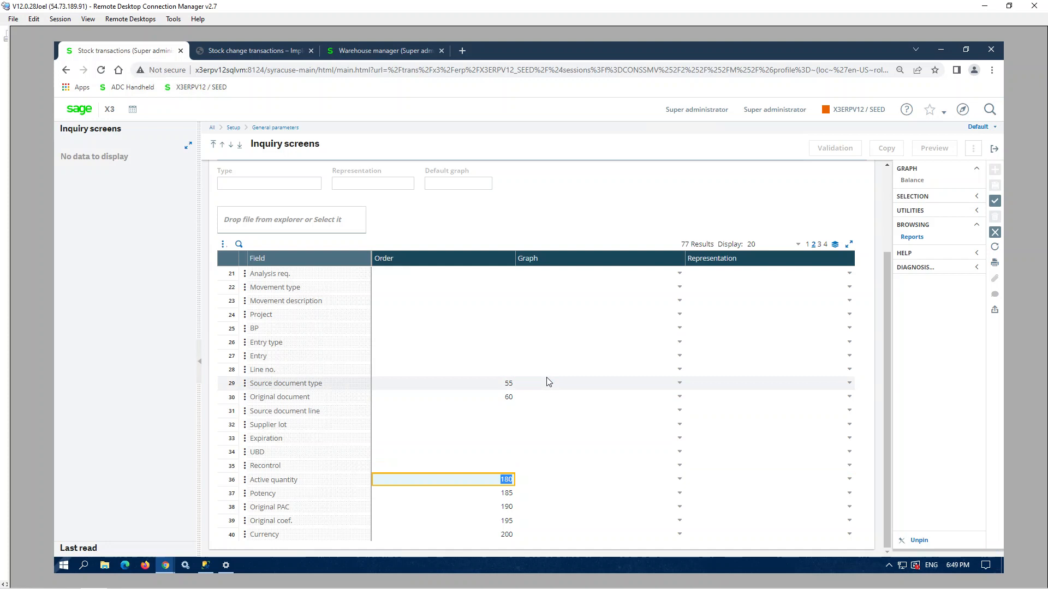
pyautogui.press('Delete')
pyautogui.press('Down')
# - Clear the order numbers of the Potency, Original PAC, Original coef. and Currency fields
pyautogui.press('Delete')
pyautogui.press('Down')
pyautogui.press('Delete')
pyautogui.press('Down')
pyautogui.press('Delete')
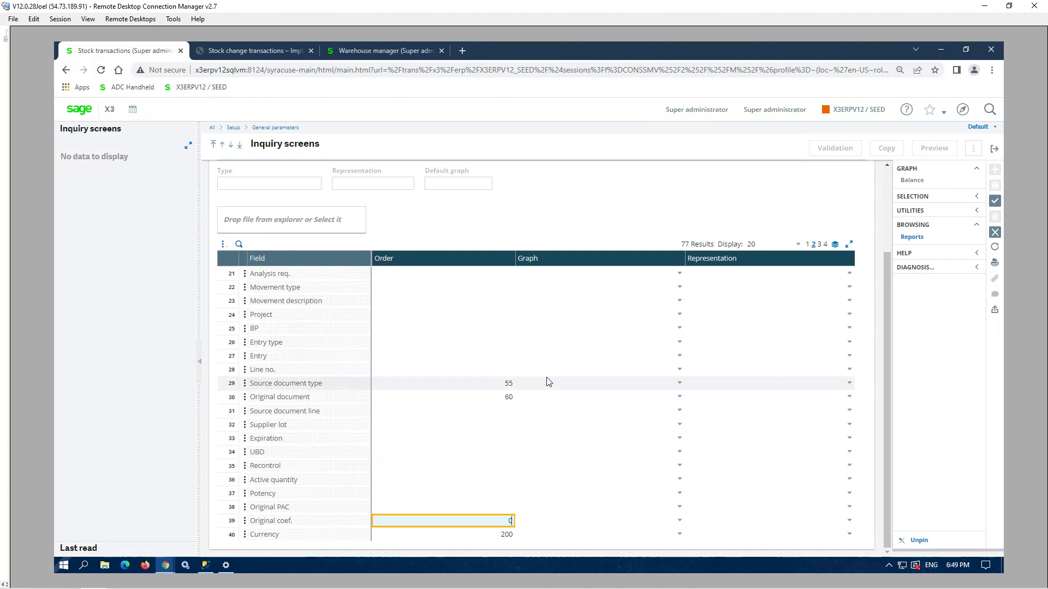
pyautogui.press('Down')
pyautogui.press('Delete')
pyautogui.press('Down')
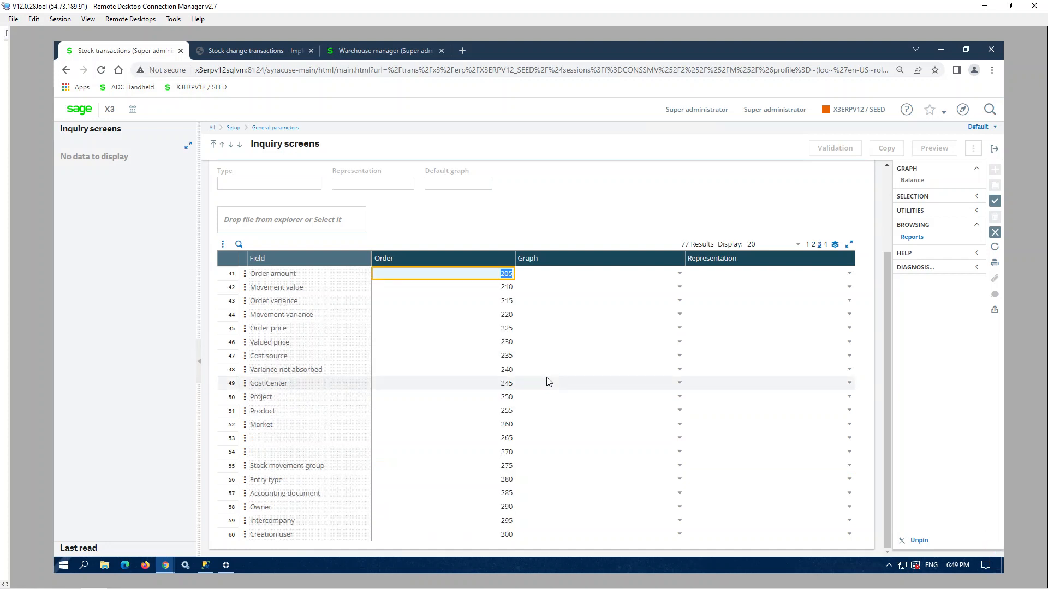
# - Clear the order numbers of the Order amount, Movement value and Movement variance fields, skipping Order variance
pyautogui.press('Delete')
pyautogui.press('Down')
pyautogui.press('Delete')
pyautogui.press('Down')
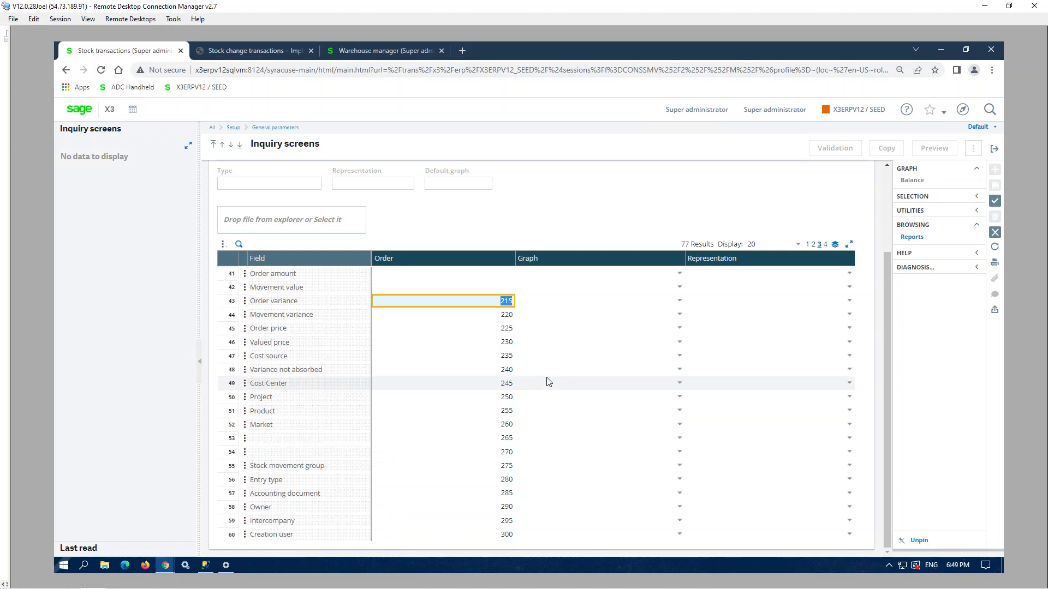
pyautogui.press('Down')
pyautogui.write('0')
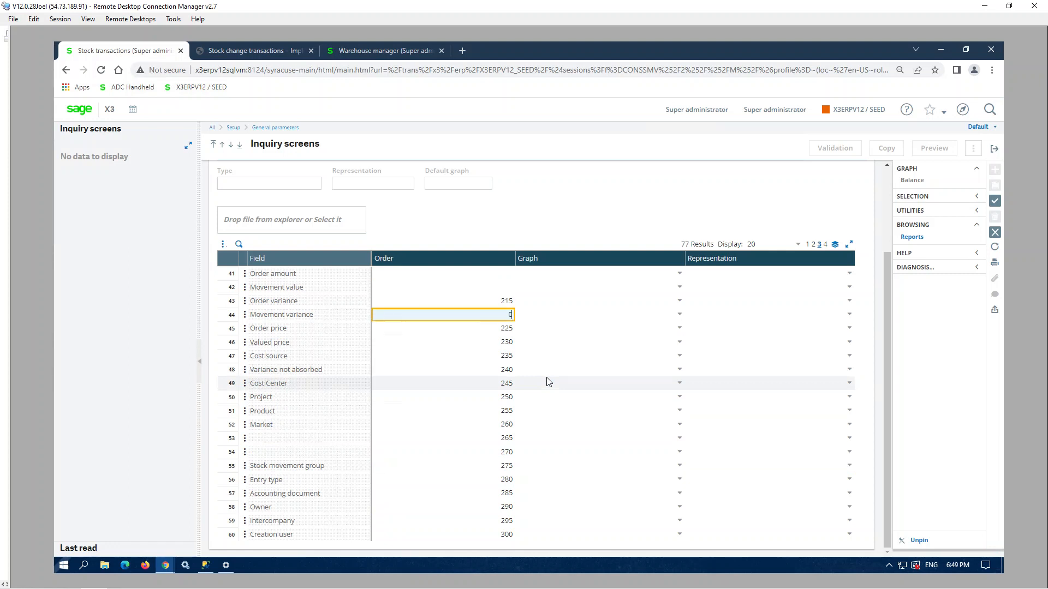
pyautogui.press('BackSpace')
pyautogui.press('Down')
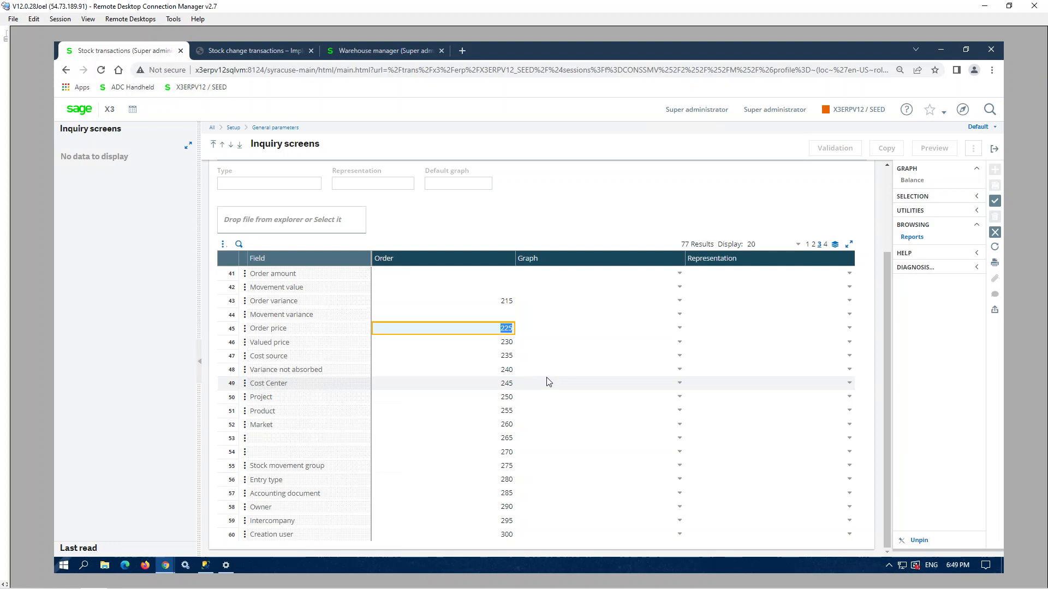
# - Check the last order number used on the second page and set the order number of Order variance to 65
pyautogui.click(813, 245)
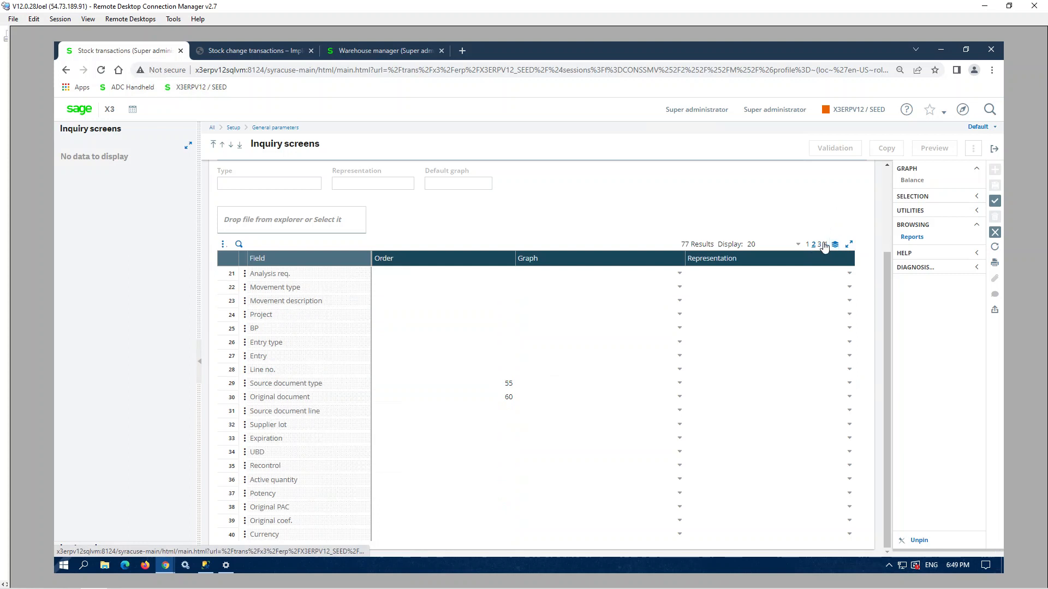
pyautogui.click(819, 245)
pyautogui.click(503, 300)
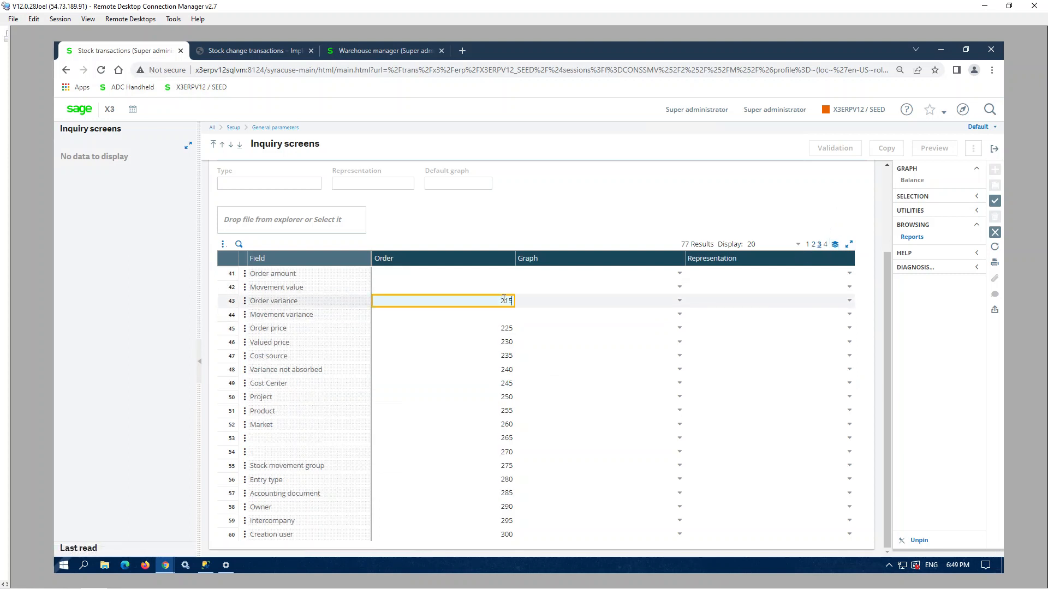
pyautogui.doubleClick(503, 300)
pyautogui.press('BackSpace')
pyautogui.write('65')
pyautogui.press('Return')
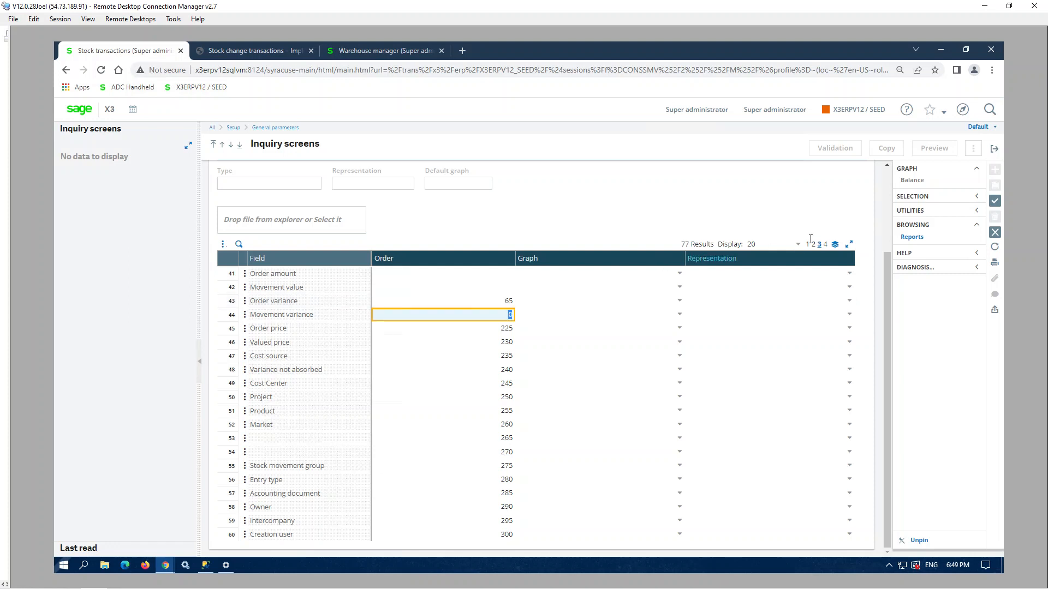
# - Set the order number of Order price to 70 and of Valued price to 75
pyautogui.click(819, 245)
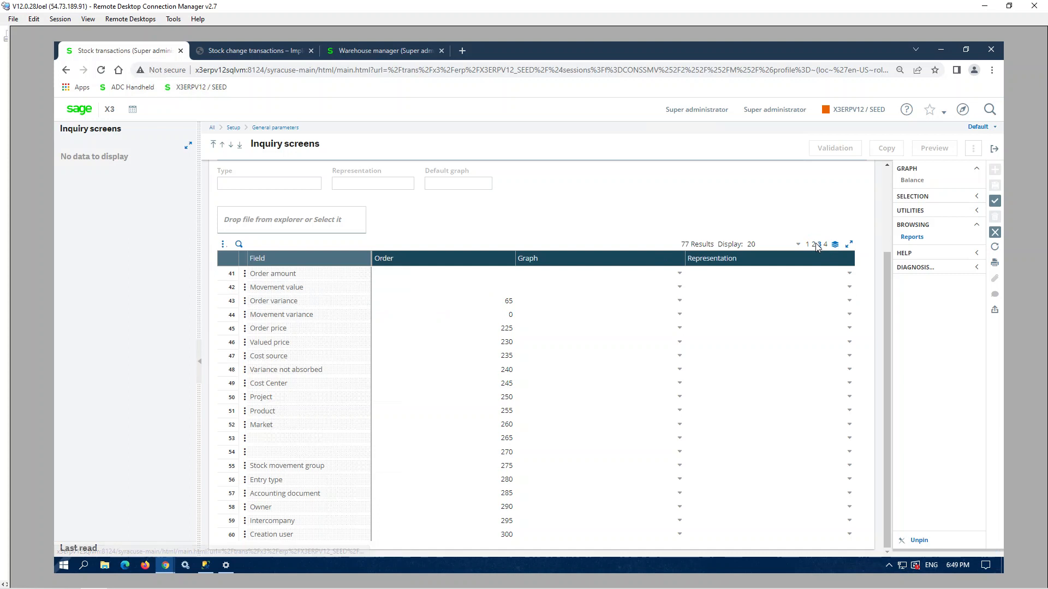
pyautogui.click(814, 245)
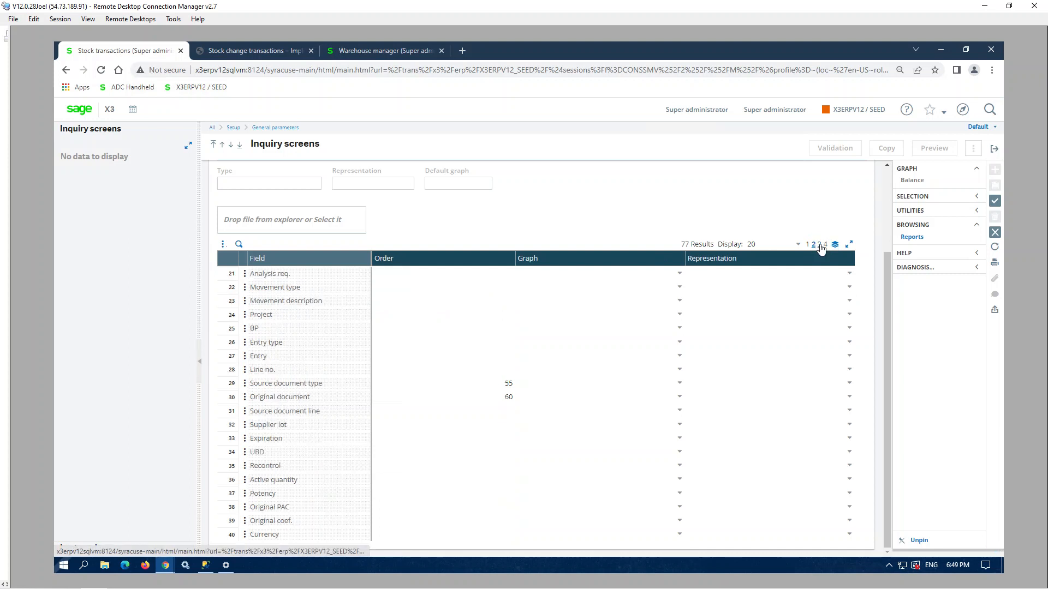
pyautogui.click(819, 245)
pyautogui.click(501, 326)
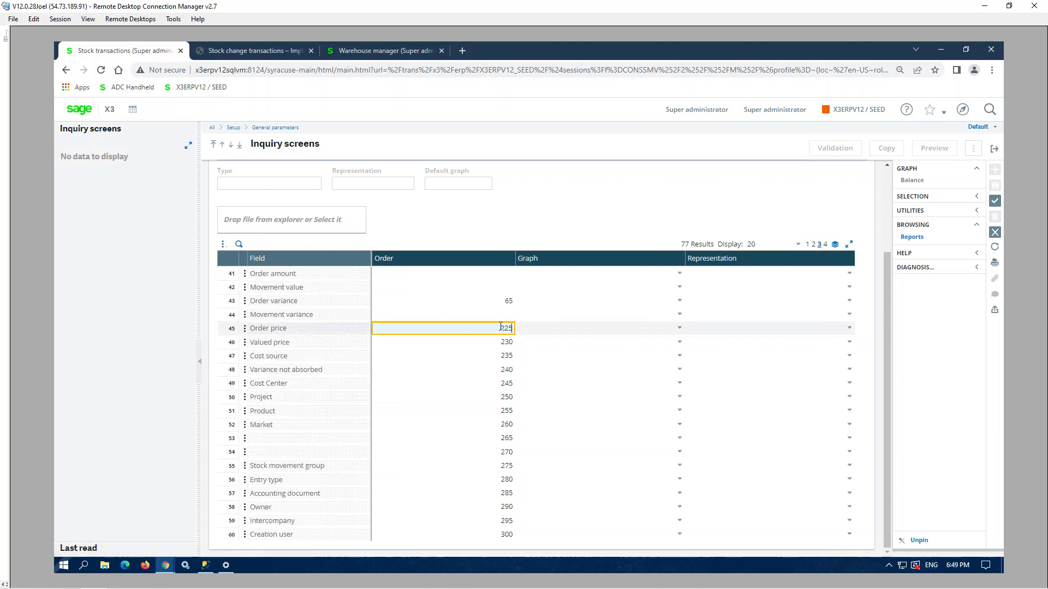
pyautogui.moveTo(545, 325); pyautogui.dragTo(546, 326)
pyautogui.write('70')
pyautogui.press('Down')
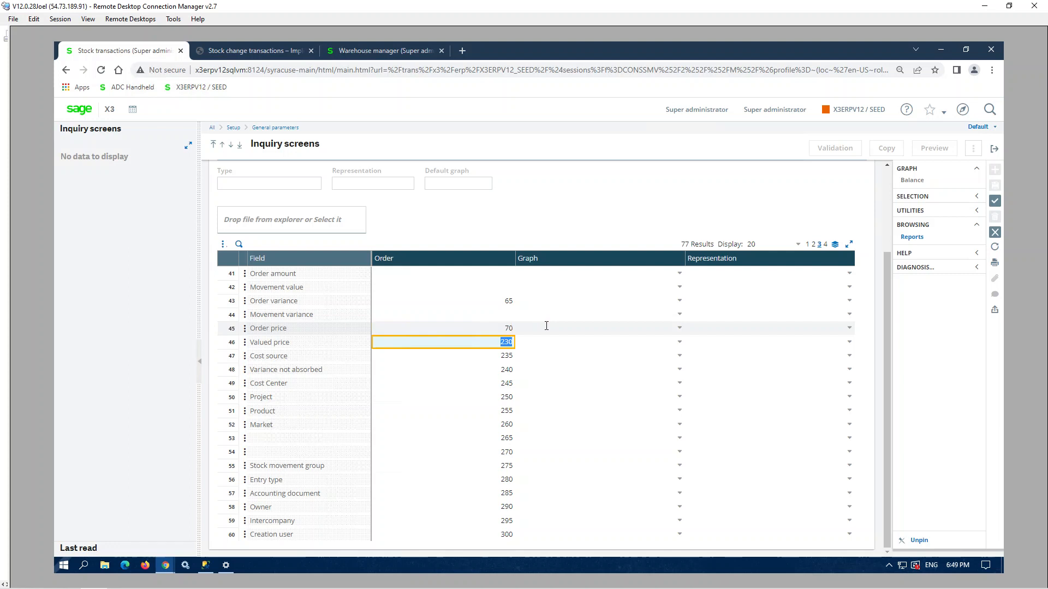
pyautogui.write('75')
# - Set the order number of Cost source to 80 and of Variance not absorbed to 85
pyautogui.press('Down')
pyautogui.write('8')
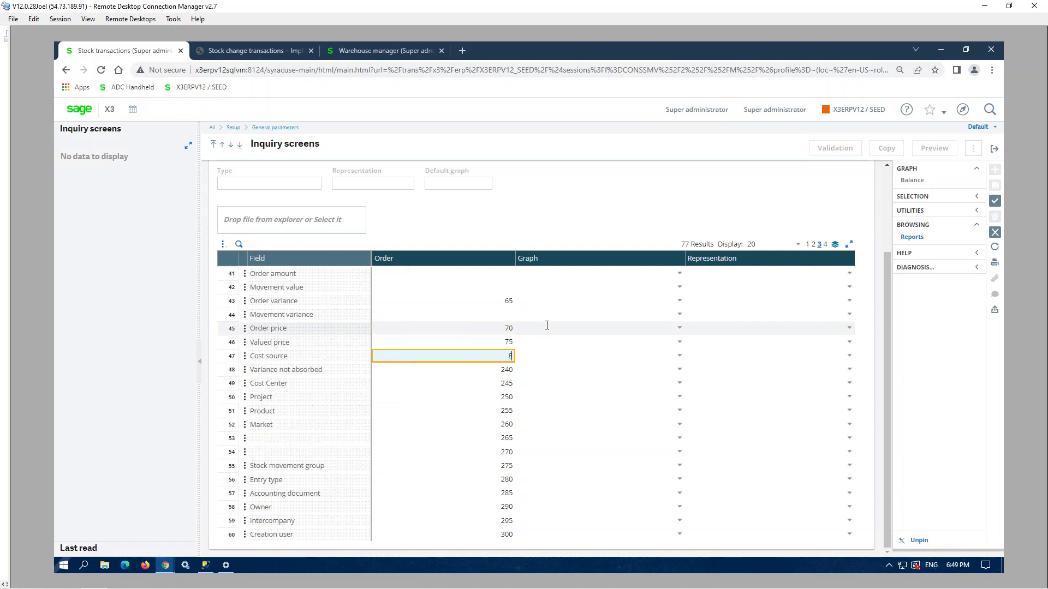
pyautogui.press('Down')
pyautogui.write('85')
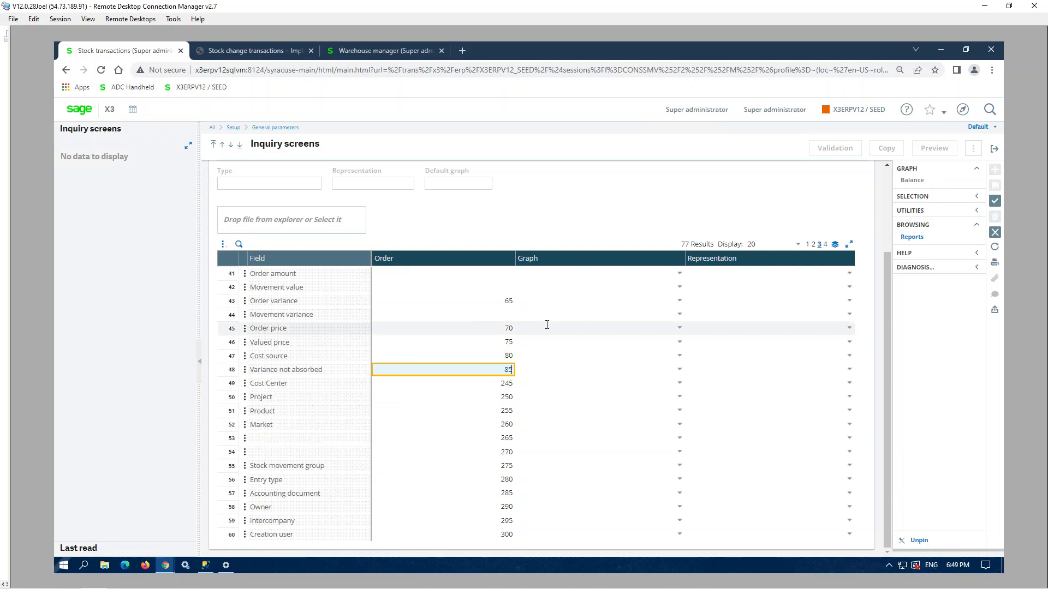
# - Clear the order numbers of the Cost Center, Project, Product and Market fields
pyautogui.press('Down')
pyautogui.press('Delete')
pyautogui.press('Down')
pyautogui.press('Delete')
pyautogui.press('Down')
pyautogui.press('Delete')
pyautogui.press('Down')
pyautogui.press('Delete')
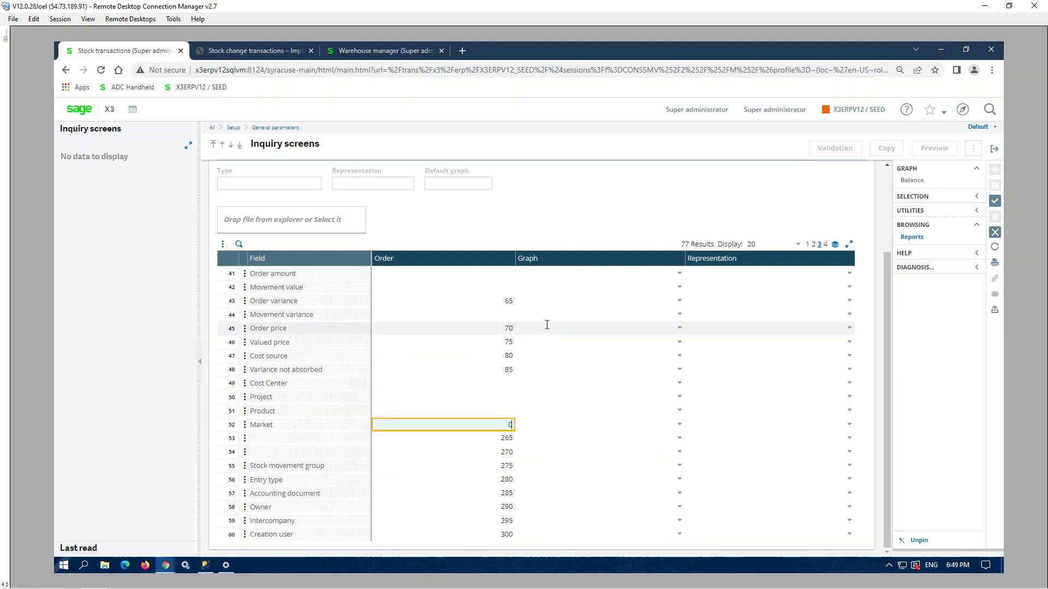
# - Clear the order numbers of the two unnamed fields in rows 53 and 54 and of Entry type in row 56
pyautogui.press('Down')
pyautogui.press('Delete')
pyautogui.press('Down')
pyautogui.press('Delete')
pyautogui.press('Down')
pyautogui.press('Down')
pyautogui.press('Delete')
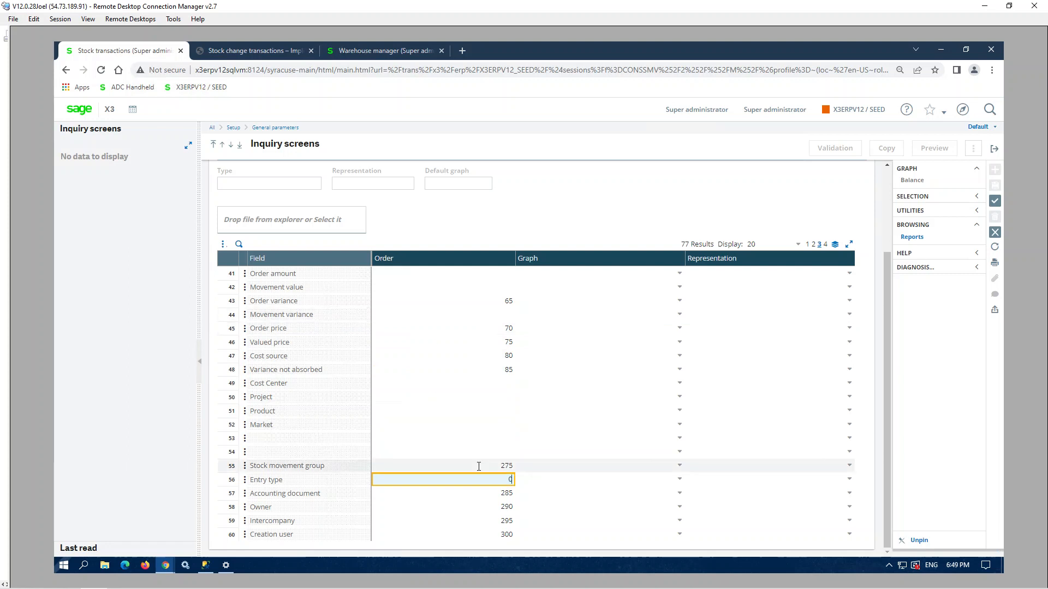
# - Clear the order numbers of the Stock movement group, Accounting document and Owner fields
pyautogui.click(502, 465)
pyautogui.press('Delete')
pyautogui.press('Down')
pyautogui.press('Down')
pyautogui.press('Delete')
pyautogui.press('Down')
pyautogui.press('Delete')
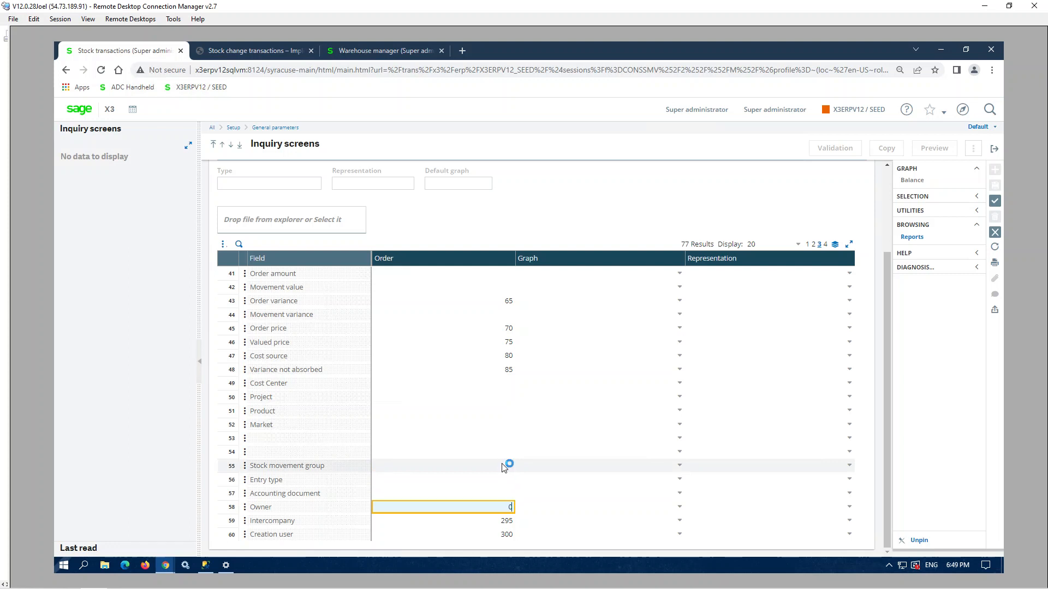
# - Clear the order numbers of the Intercompany and Creation user fields
pyautogui.press('Down')
pyautogui.press('Delete')
pyautogui.press('Down')
pyautogui.press('Delete')
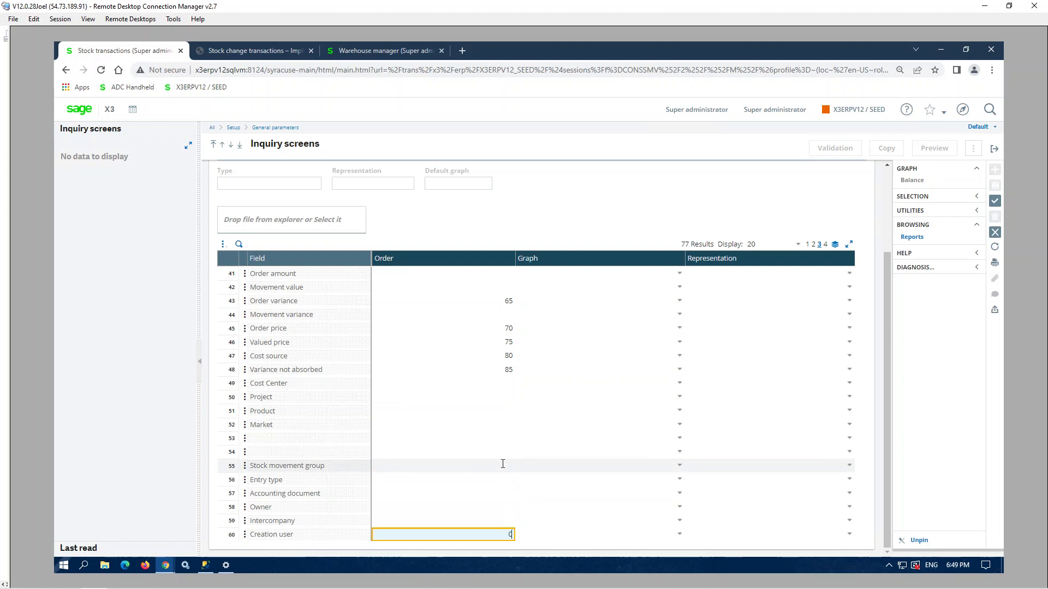
pyautogui.press('Down')
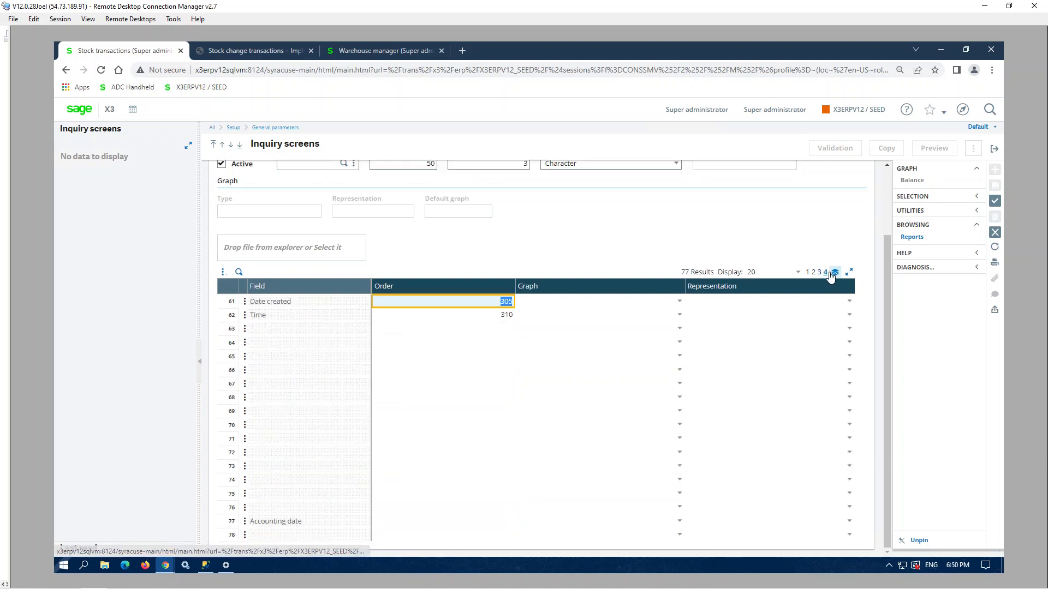
# - Save the duplicated INT inquiry screen, validate it and return to the stock transactions criteria
pyautogui.click(994, 200)
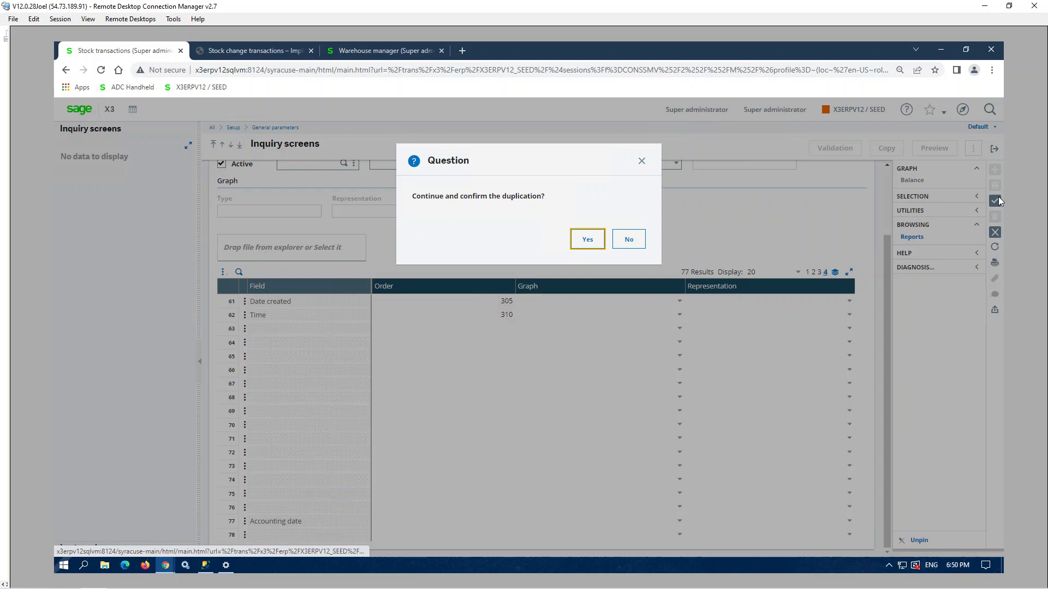
pyautogui.click(586, 242)
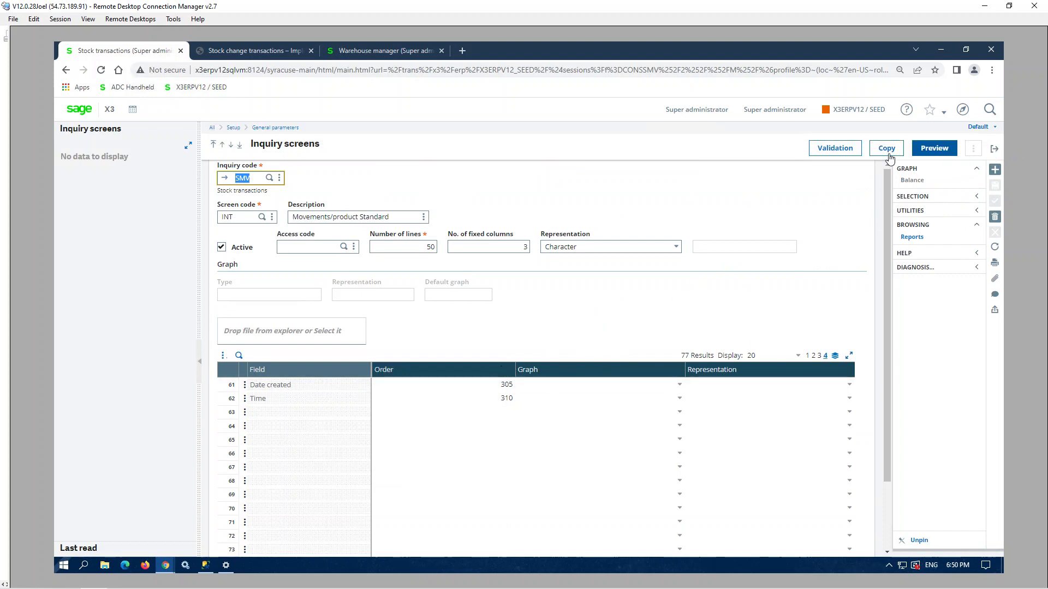
pyautogui.click(841, 150)
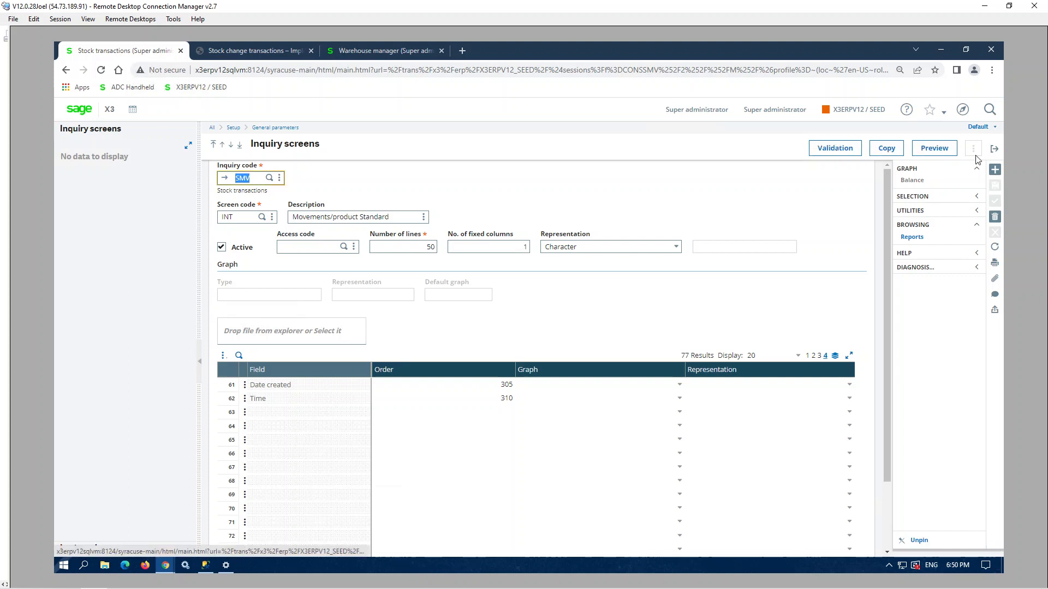
pyautogui.click(992, 148)
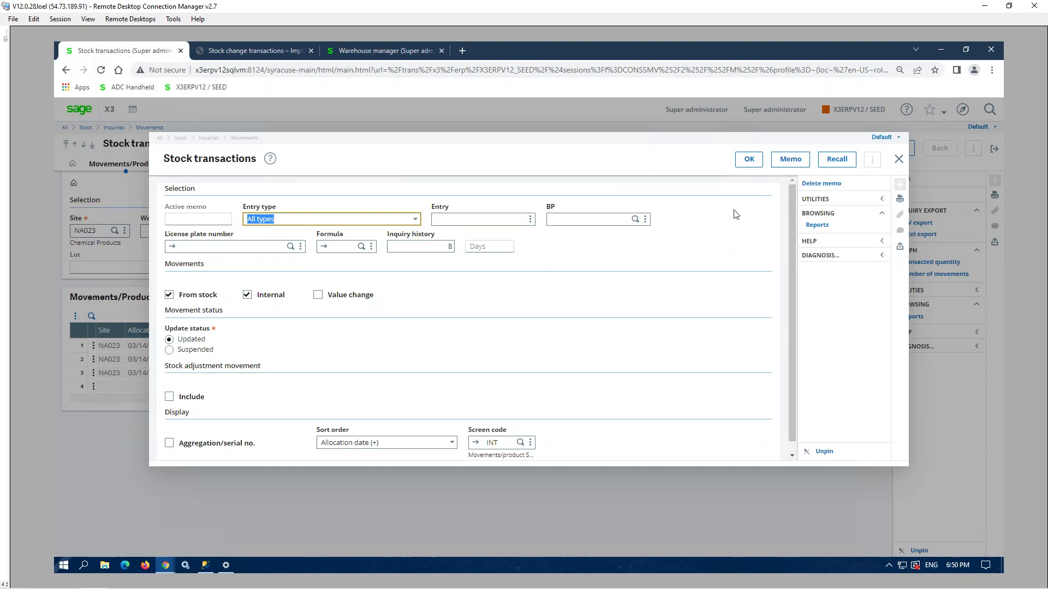
# - Save the stock transactions criteria as a memo with the code INT
pyautogui.click(783, 159)
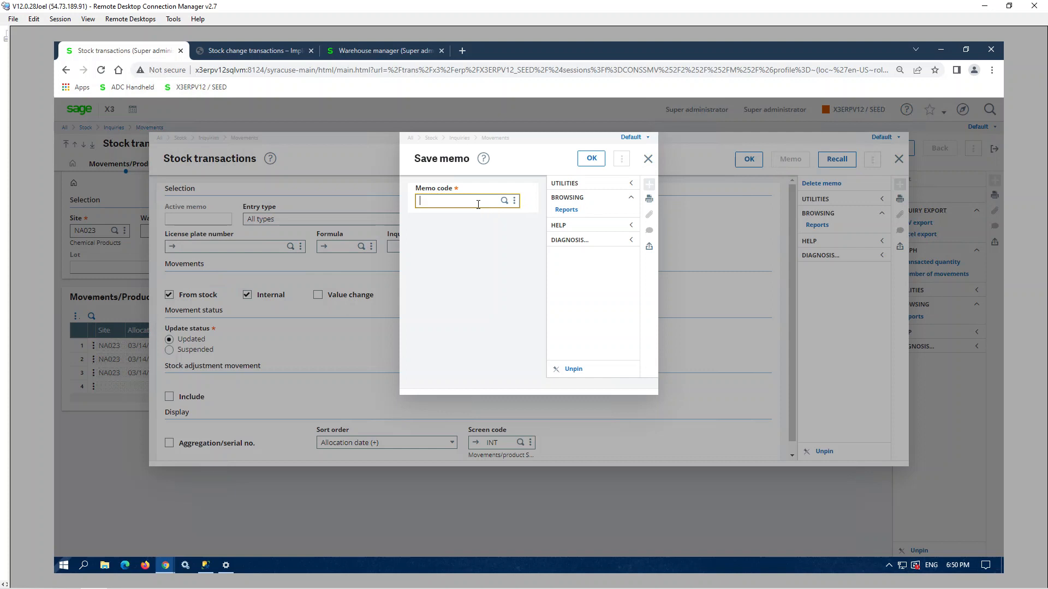
pyautogui.write('INT')
pyautogui.hotkey('ctrl', 'a')
pyautogui.click(592, 158)
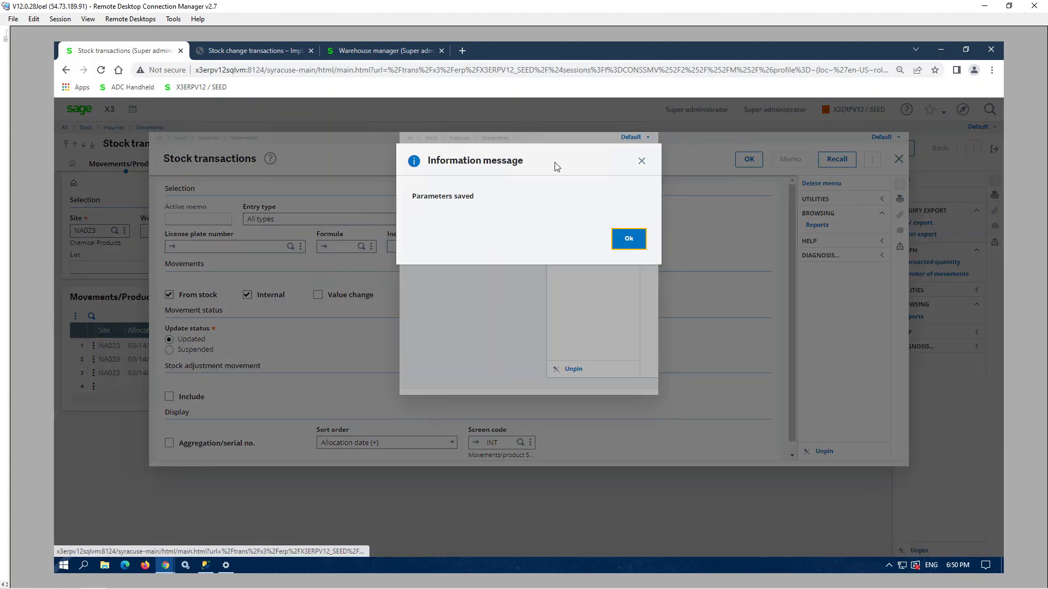
pyautogui.click(636, 245)
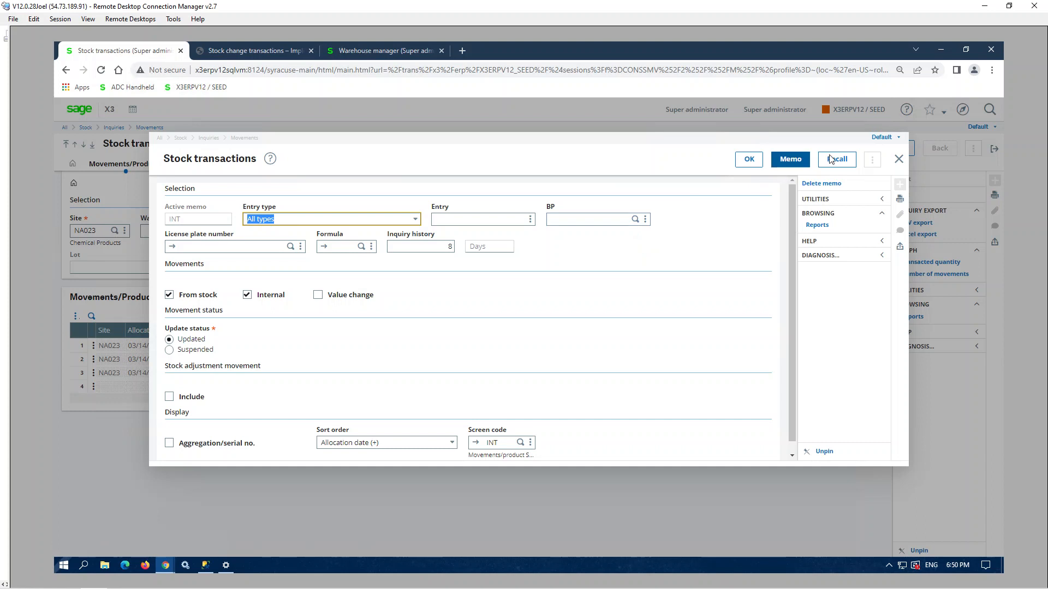
# - Run the BMS125 stock transactions inquiry with the INT screen, review the columns through Time, and close the inquiry
pyautogui.click(748, 163)
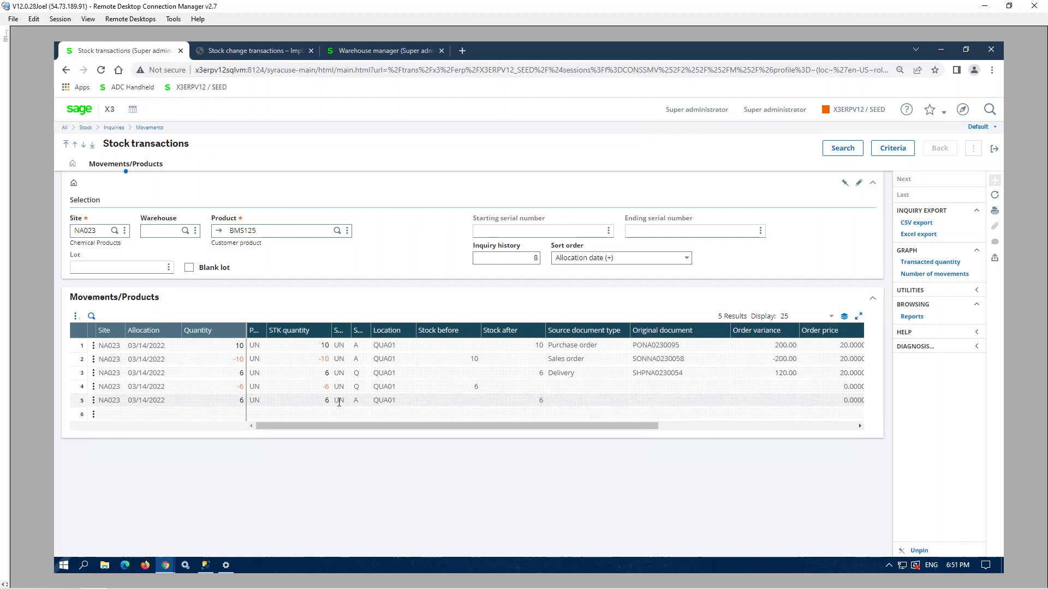
pyautogui.moveTo(420, 427); pyautogui.dragTo(693, 418)
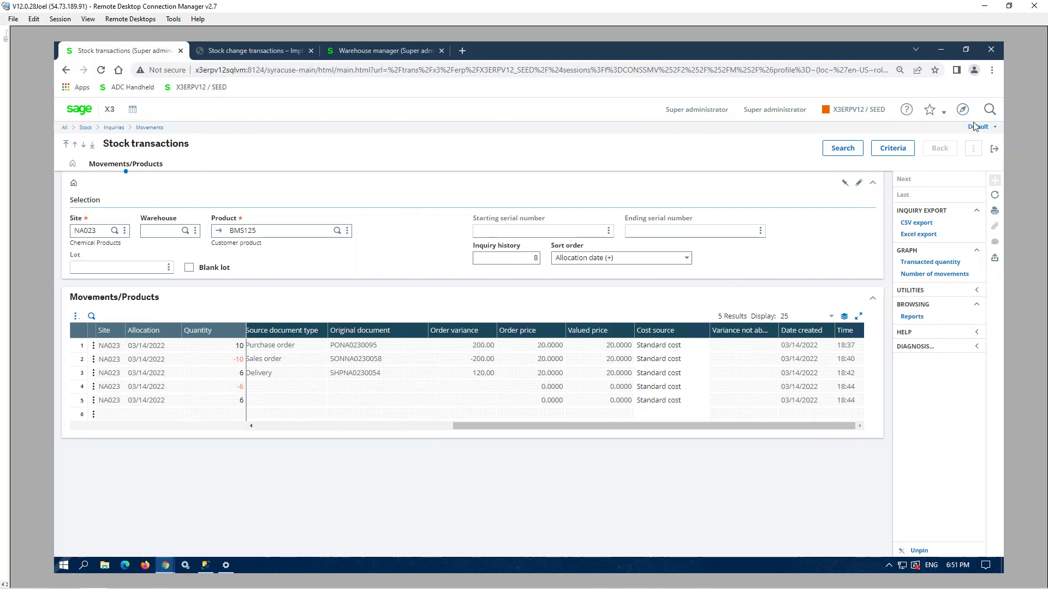
pyautogui.click(996, 152)
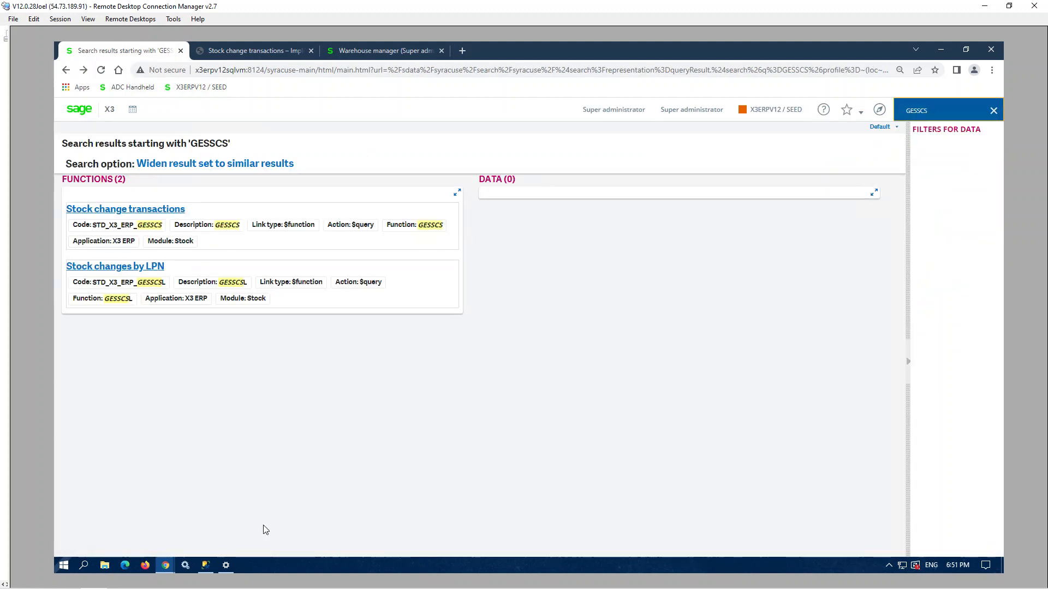
# - Switch to SQL Server Management Studio and rerun the query select * from SEED.STOJOU where ITMREF_0 ='BMS125'
pyautogui.click(210, 568)
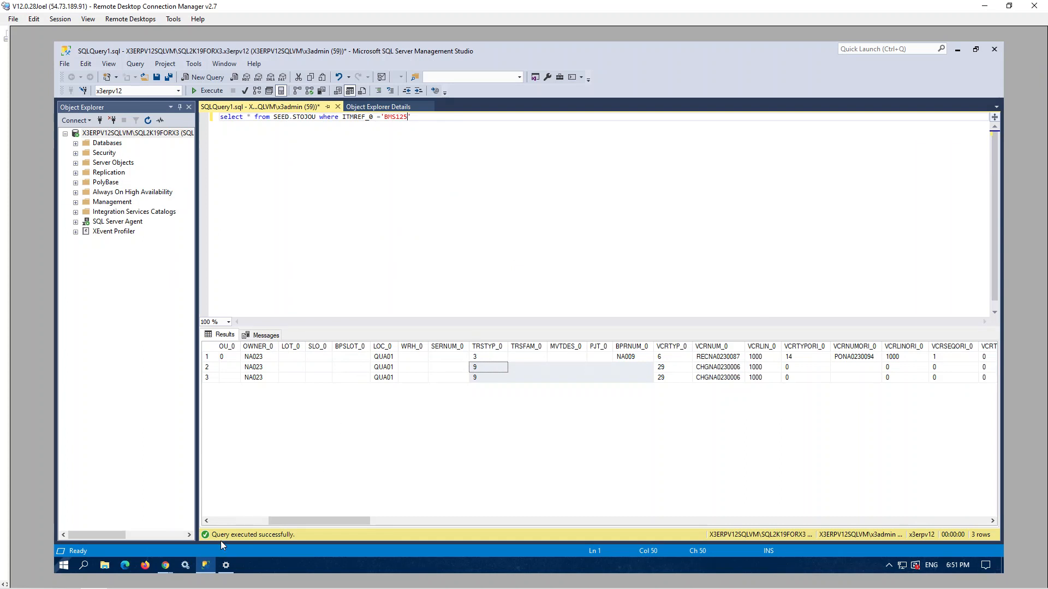
pyautogui.moveTo(165, 565)
pyautogui.click(155, 537)
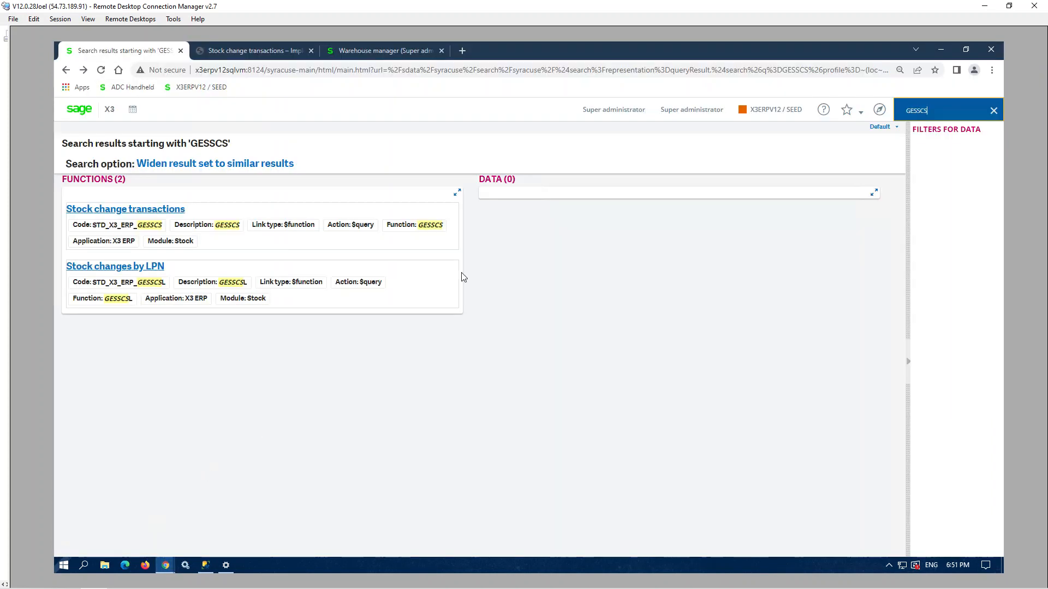
pyautogui.moveTo(100, 212); pyautogui.dragTo(591, 319)
pyautogui.click(205, 566)
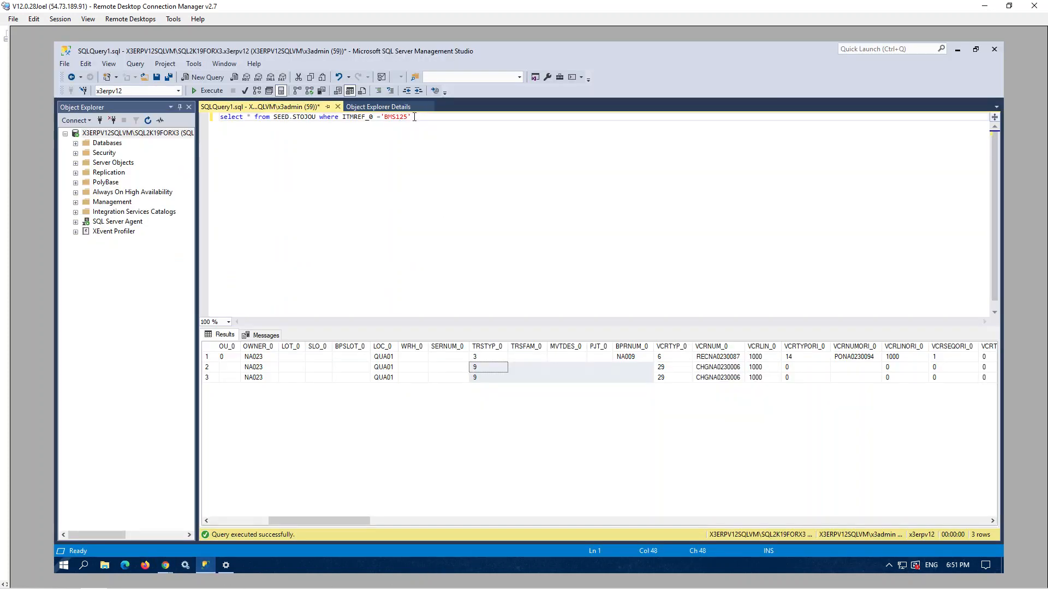
pyautogui.press('F5')
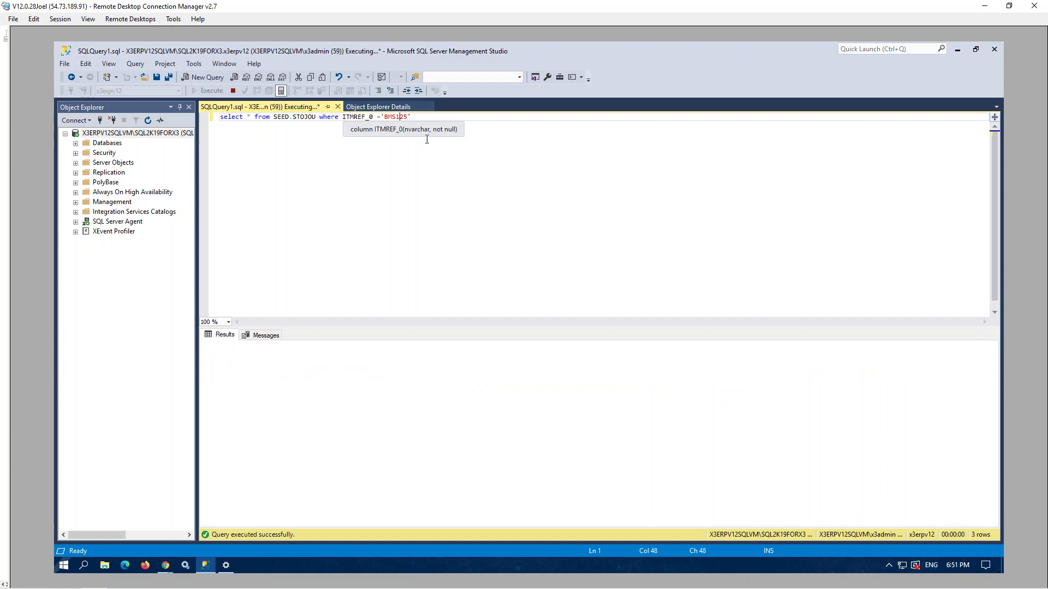
# - Examine the transaction types, document numbers, original documents and STA_0 statuses of the BMS125 stock journal rows, especially rows 4 and 5
pyautogui.click(417, 399)
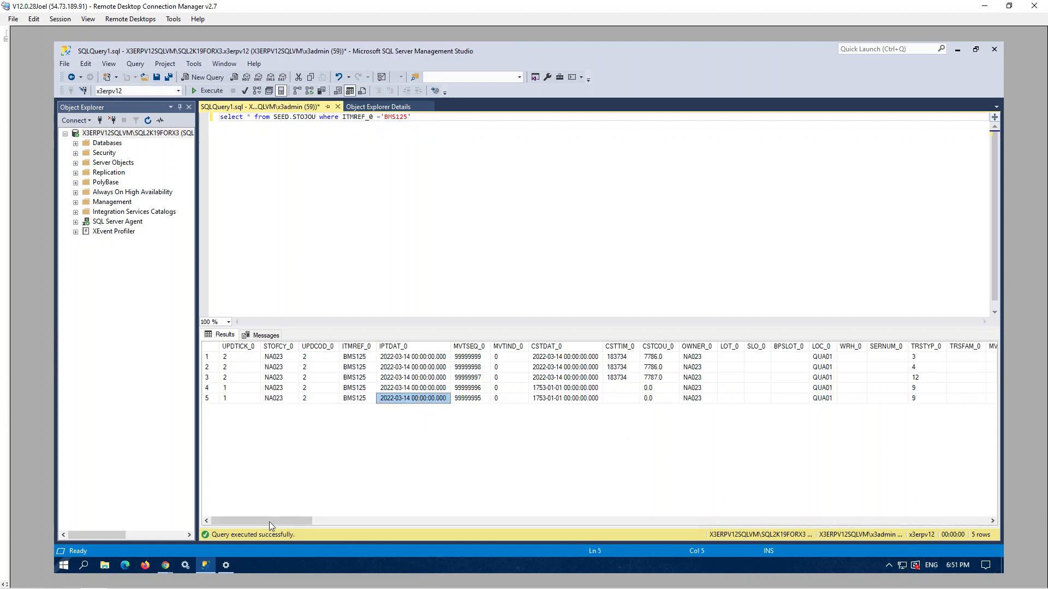
pyautogui.moveTo(269, 521); pyautogui.dragTo(353, 521)
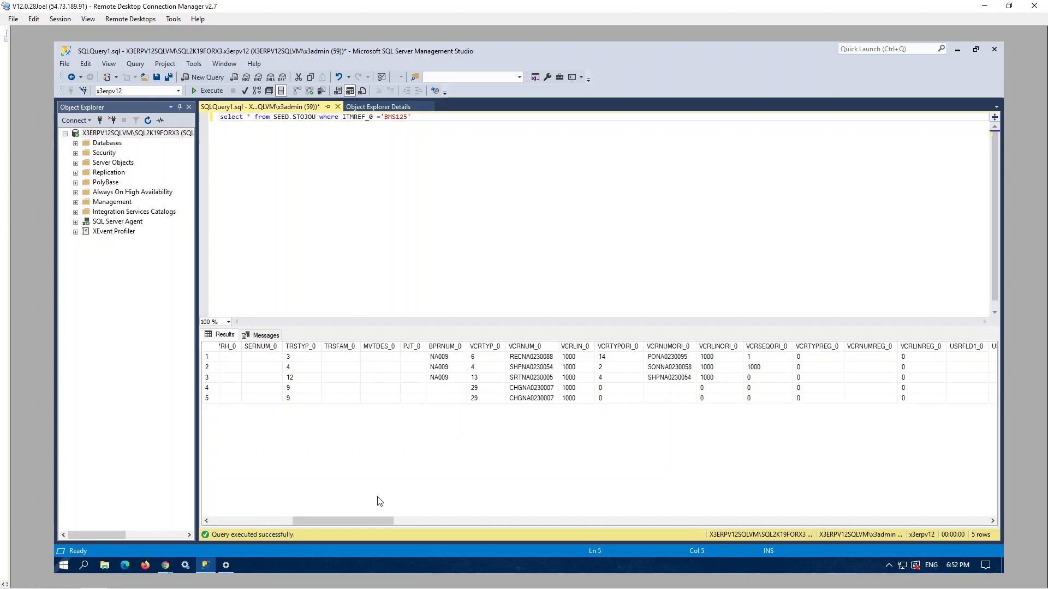
pyautogui.moveTo(356, 521); pyautogui.dragTo(588, 532)
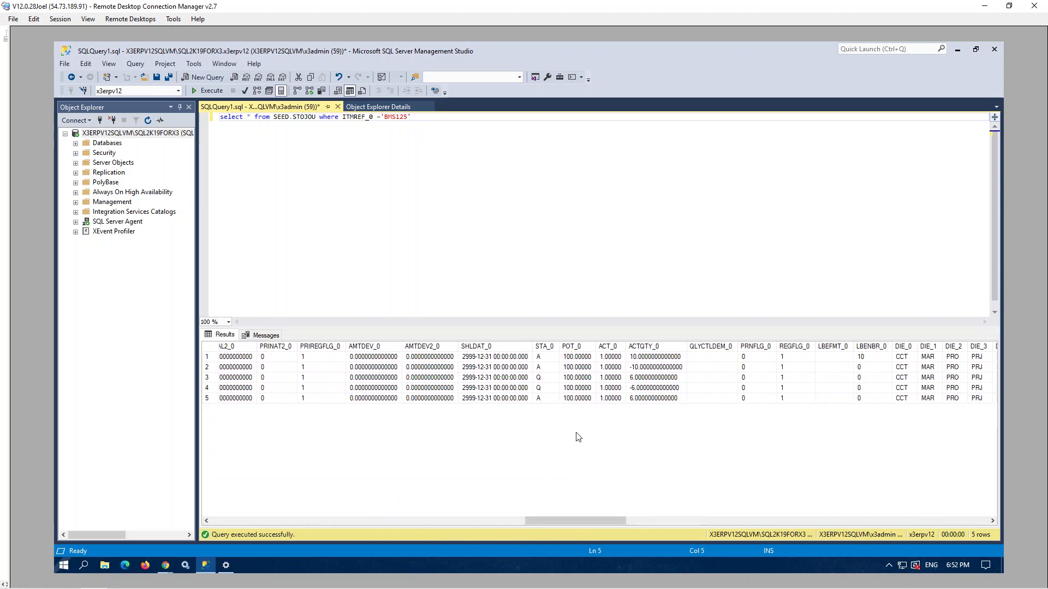
pyautogui.click(548, 398)
pyautogui.click(548, 388)
pyautogui.click(548, 399)
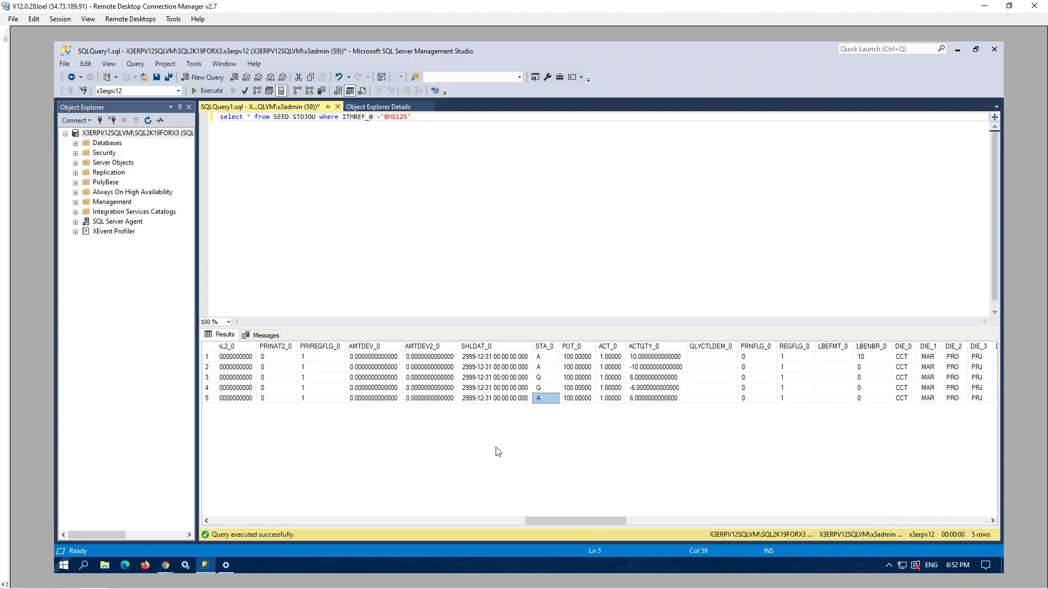